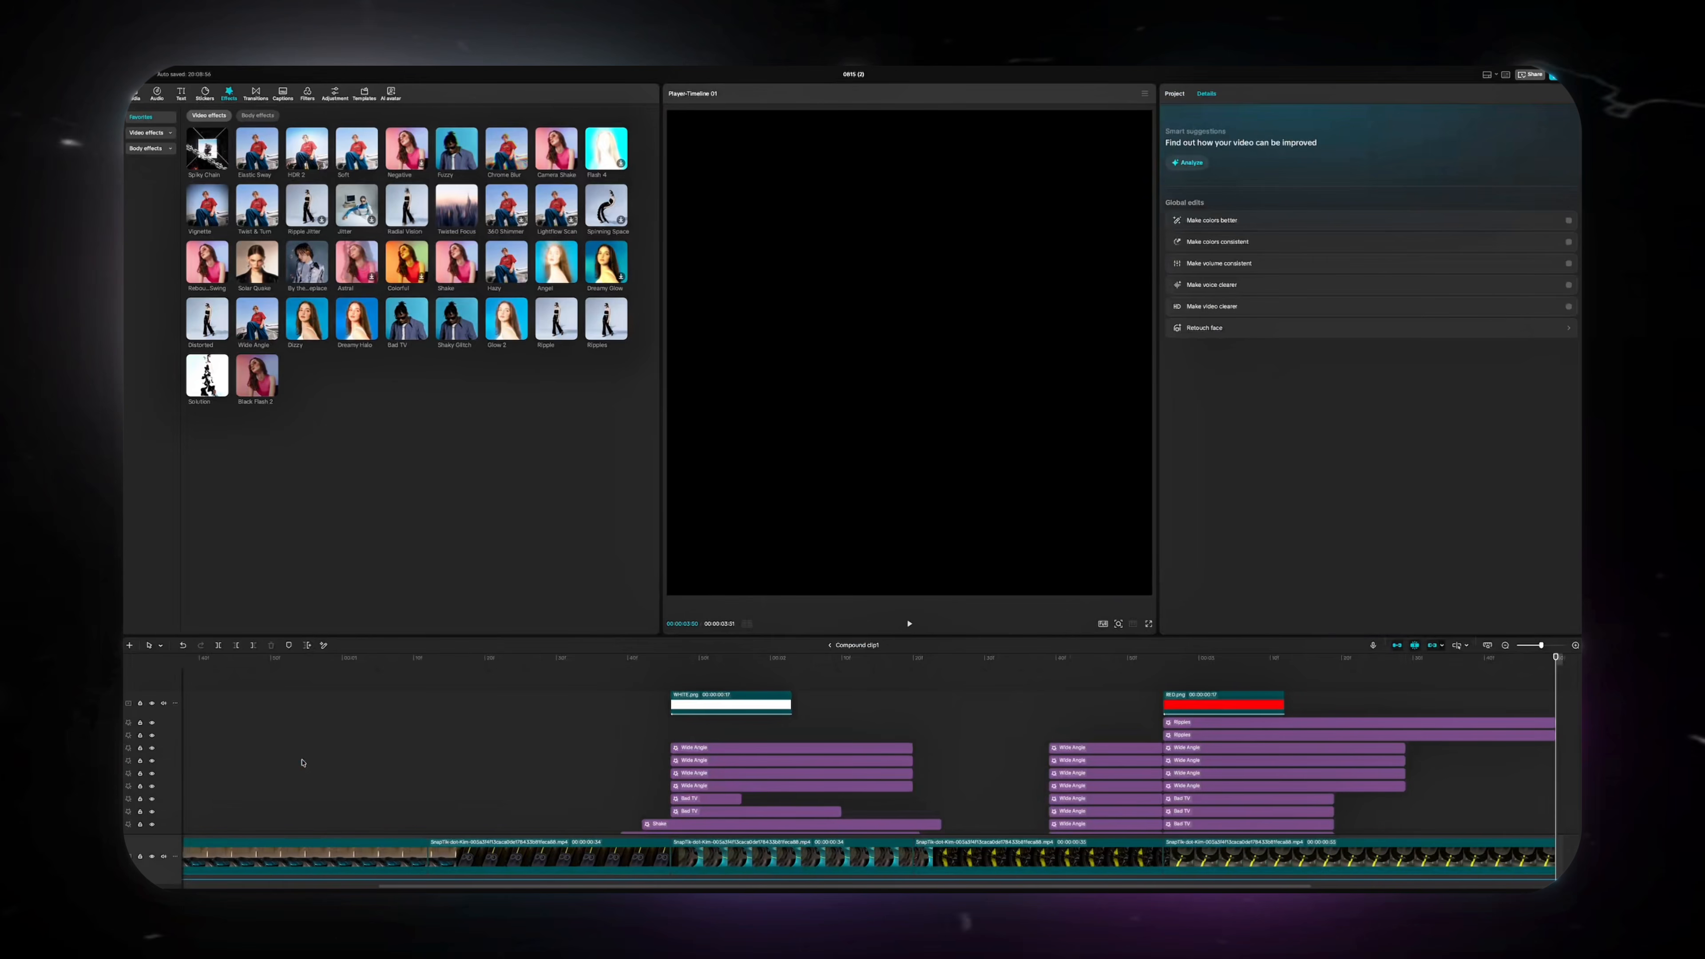
# Examine the Speed and Strength keyframes of the lowest Shake effect around the first cut, frame by frame from its start to its end
pyautogui.click(446, 778)
pyautogui.moveTo(447, 657); pyautogui.dragTo(148, 658)
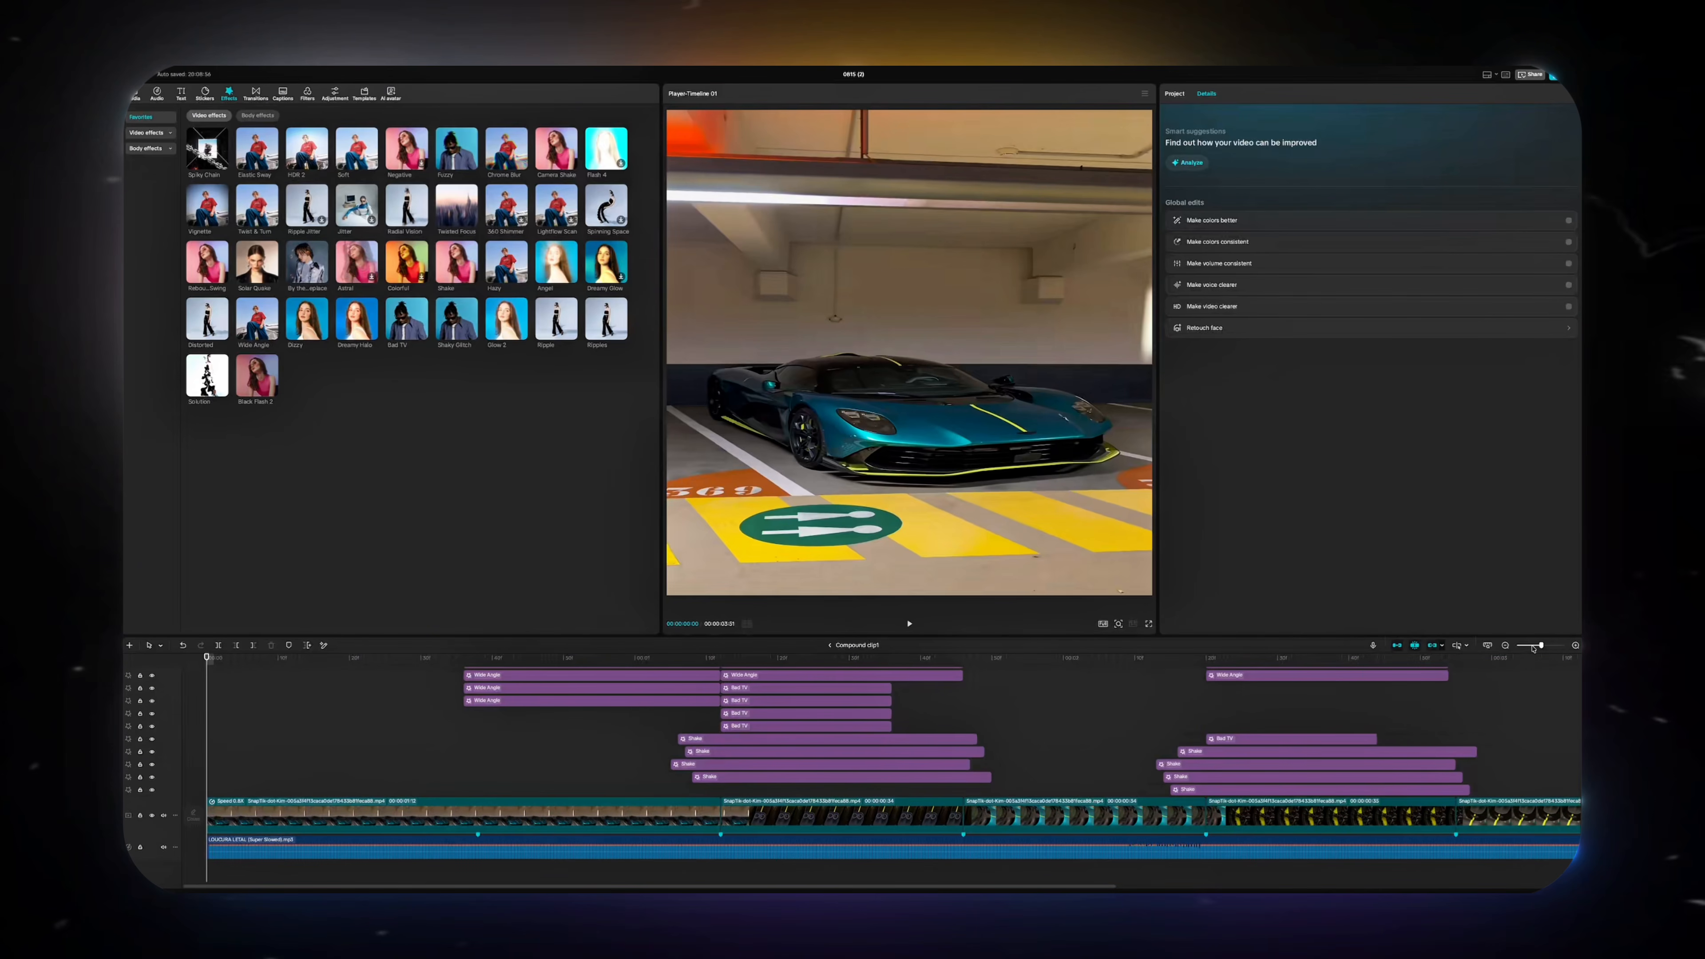
pyautogui.click(1533, 648)
pyautogui.click(636, 734)
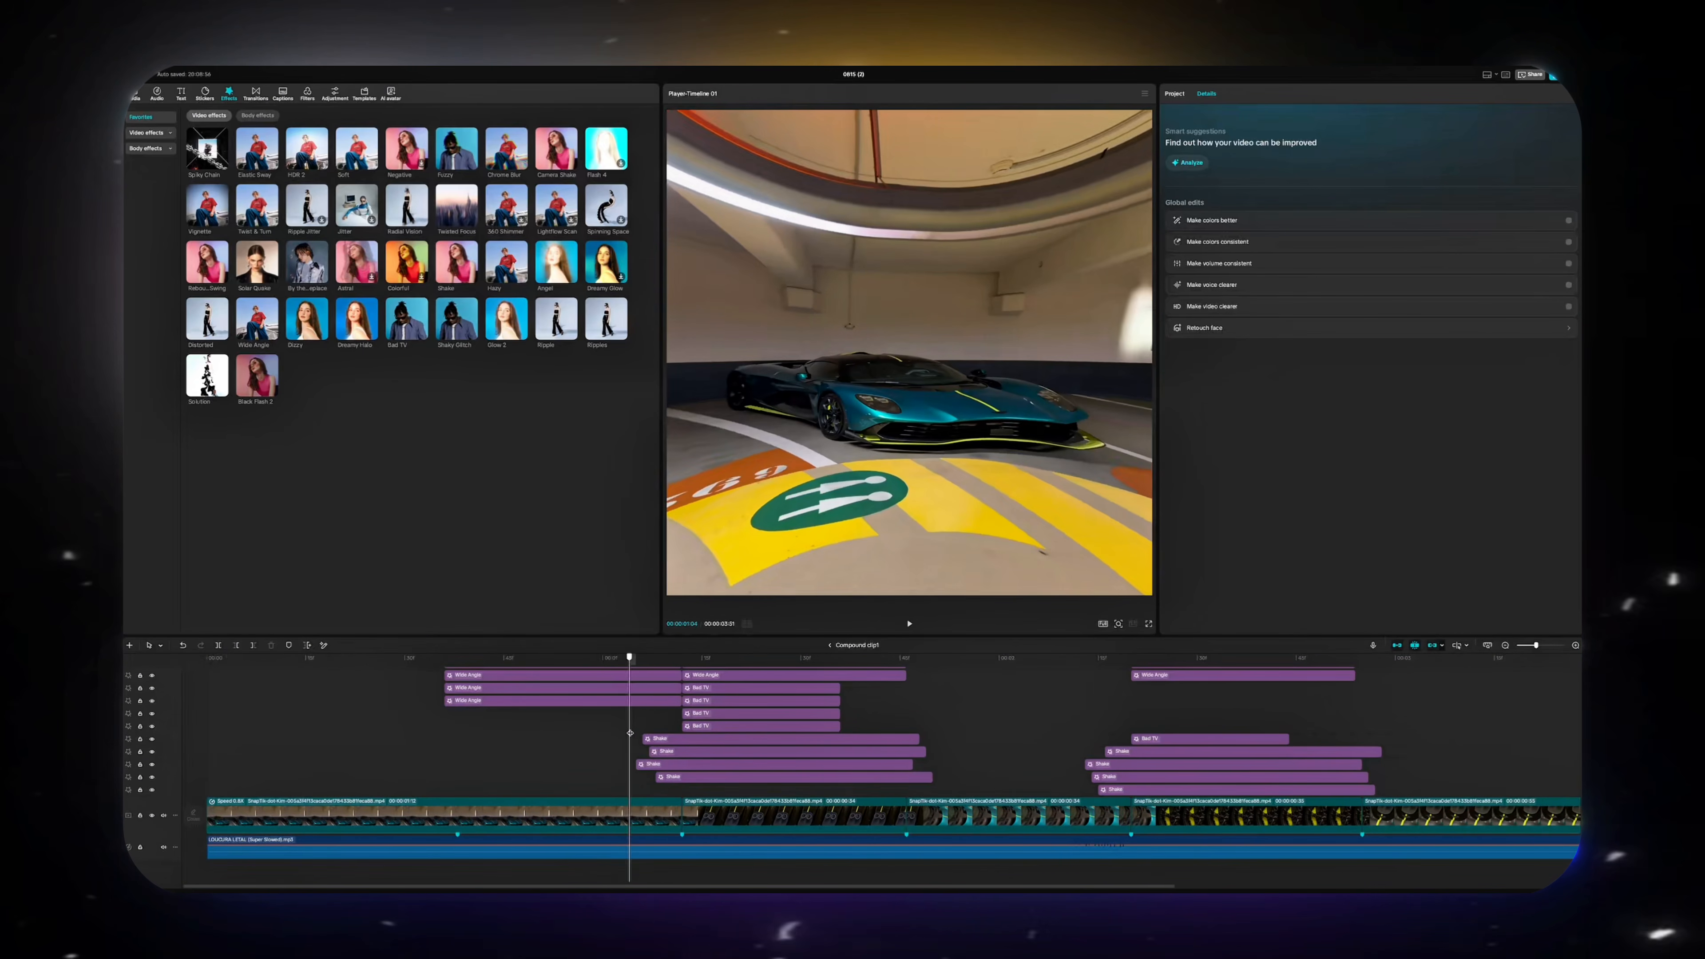
pyautogui.click(658, 778)
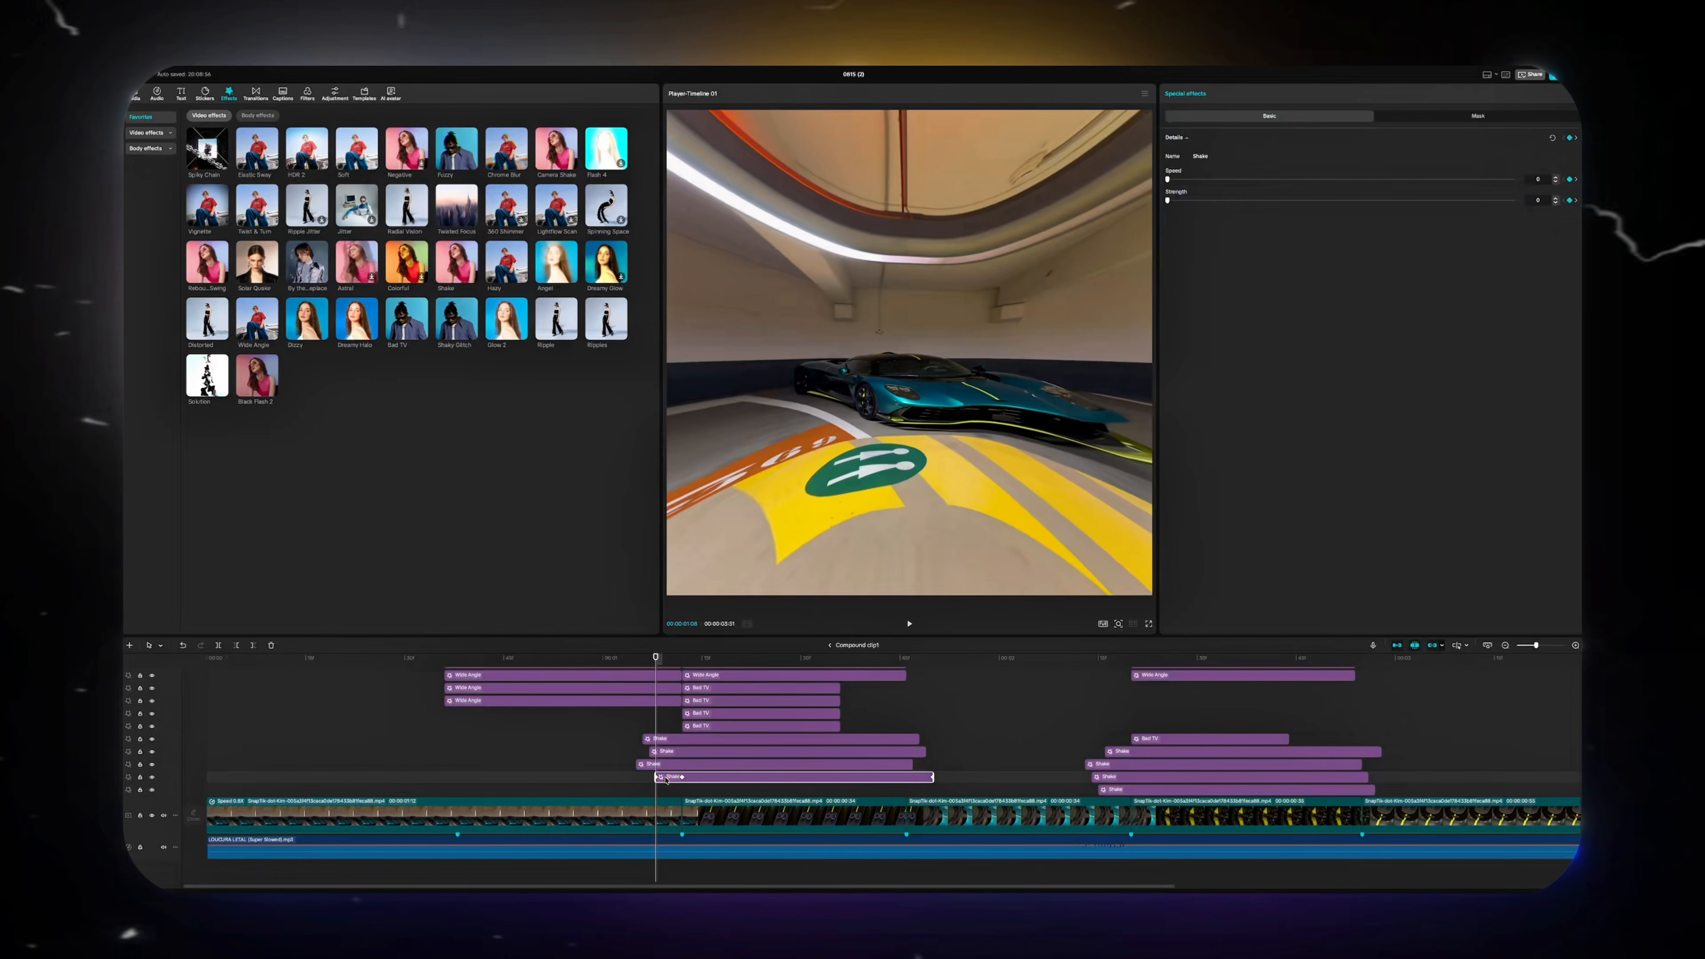
pyautogui.press('Right')
pyautogui.press('Right')
pyautogui.press('Right')
pyautogui.press('Right')
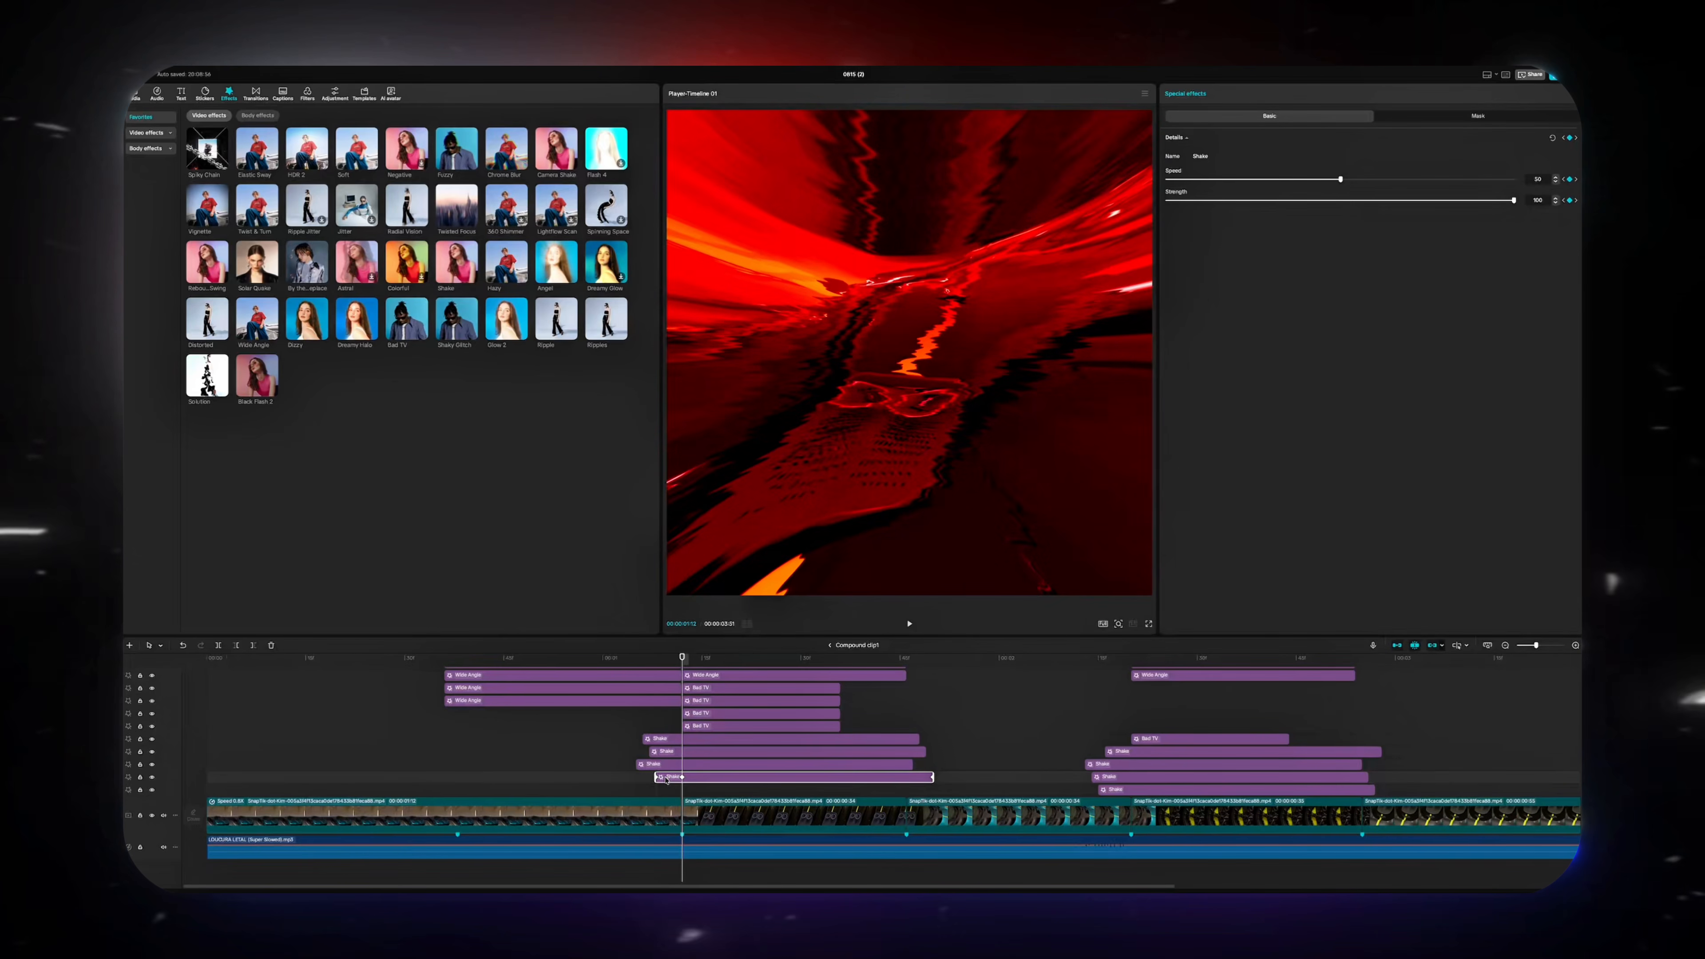
pyautogui.press('Right')
pyautogui.press('Right')
pyautogui.press('Right')
pyautogui.press('Right')
pyautogui.press('Right')
pyautogui.press('Right')
pyautogui.press('Right')
pyautogui.press('Right')
pyautogui.press('Right')
pyautogui.press('Right')
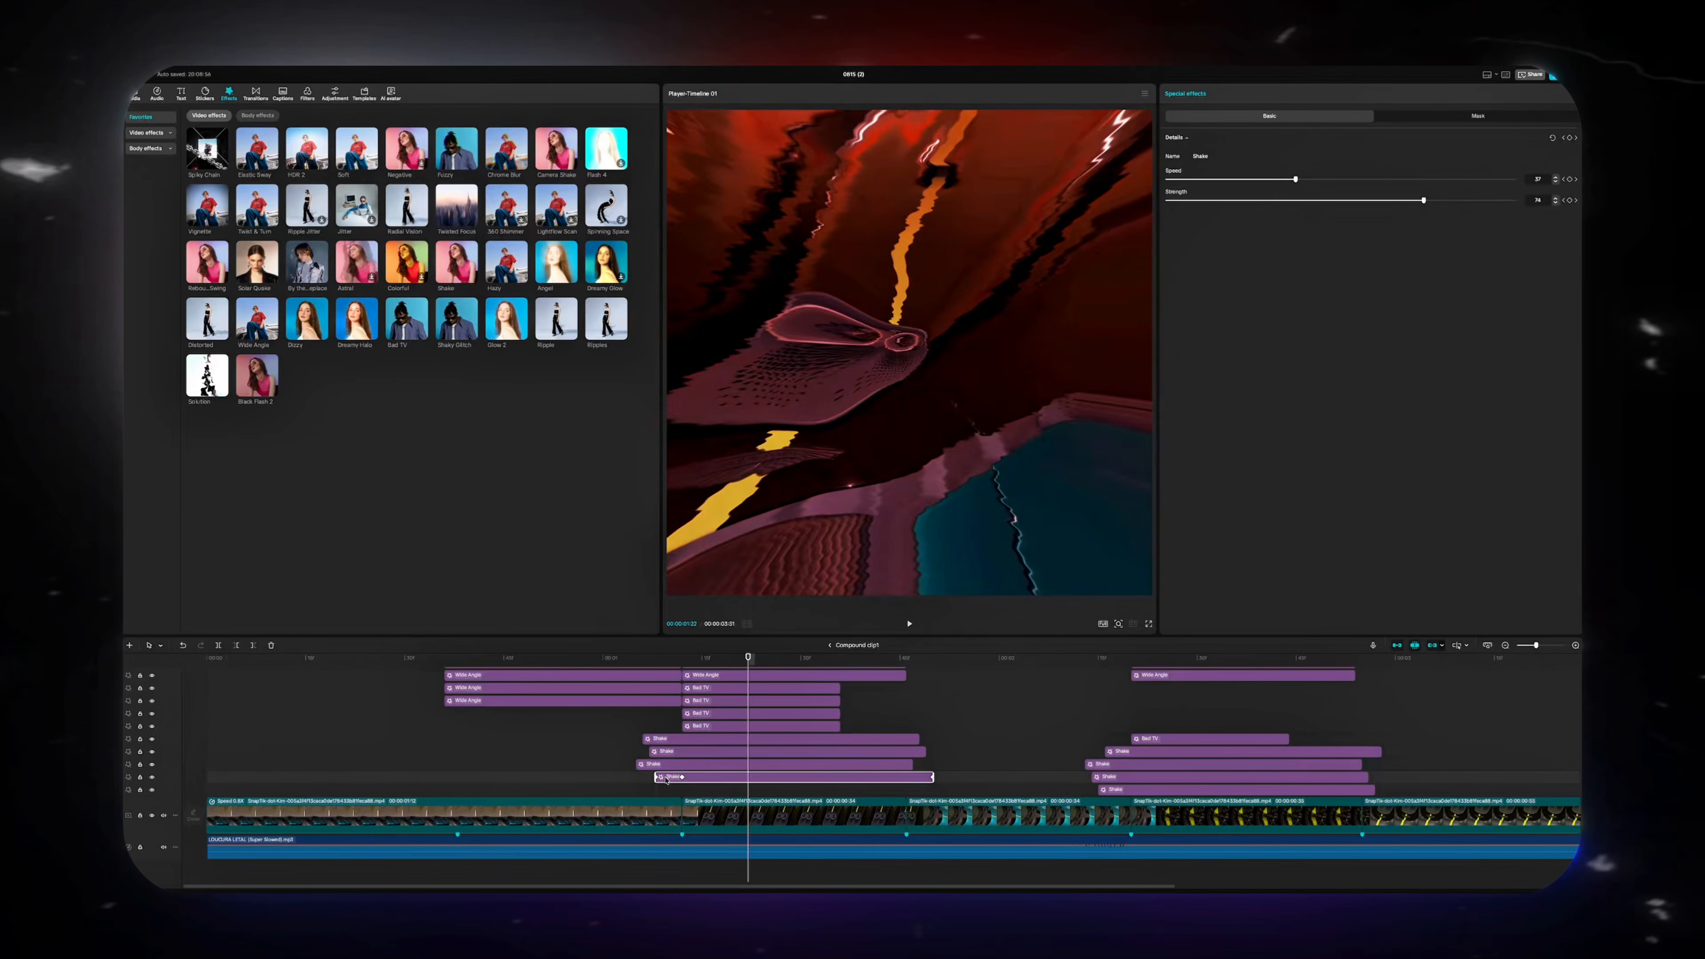
pyautogui.press('Right')
pyautogui.press('Right')
pyautogui.press('Right')
pyautogui.press('Right')
pyautogui.press('Right')
pyautogui.press('Right')
pyautogui.press('Right')
pyautogui.press('Right')
pyautogui.press('Right')
pyautogui.press('Right')
pyautogui.press('Right')
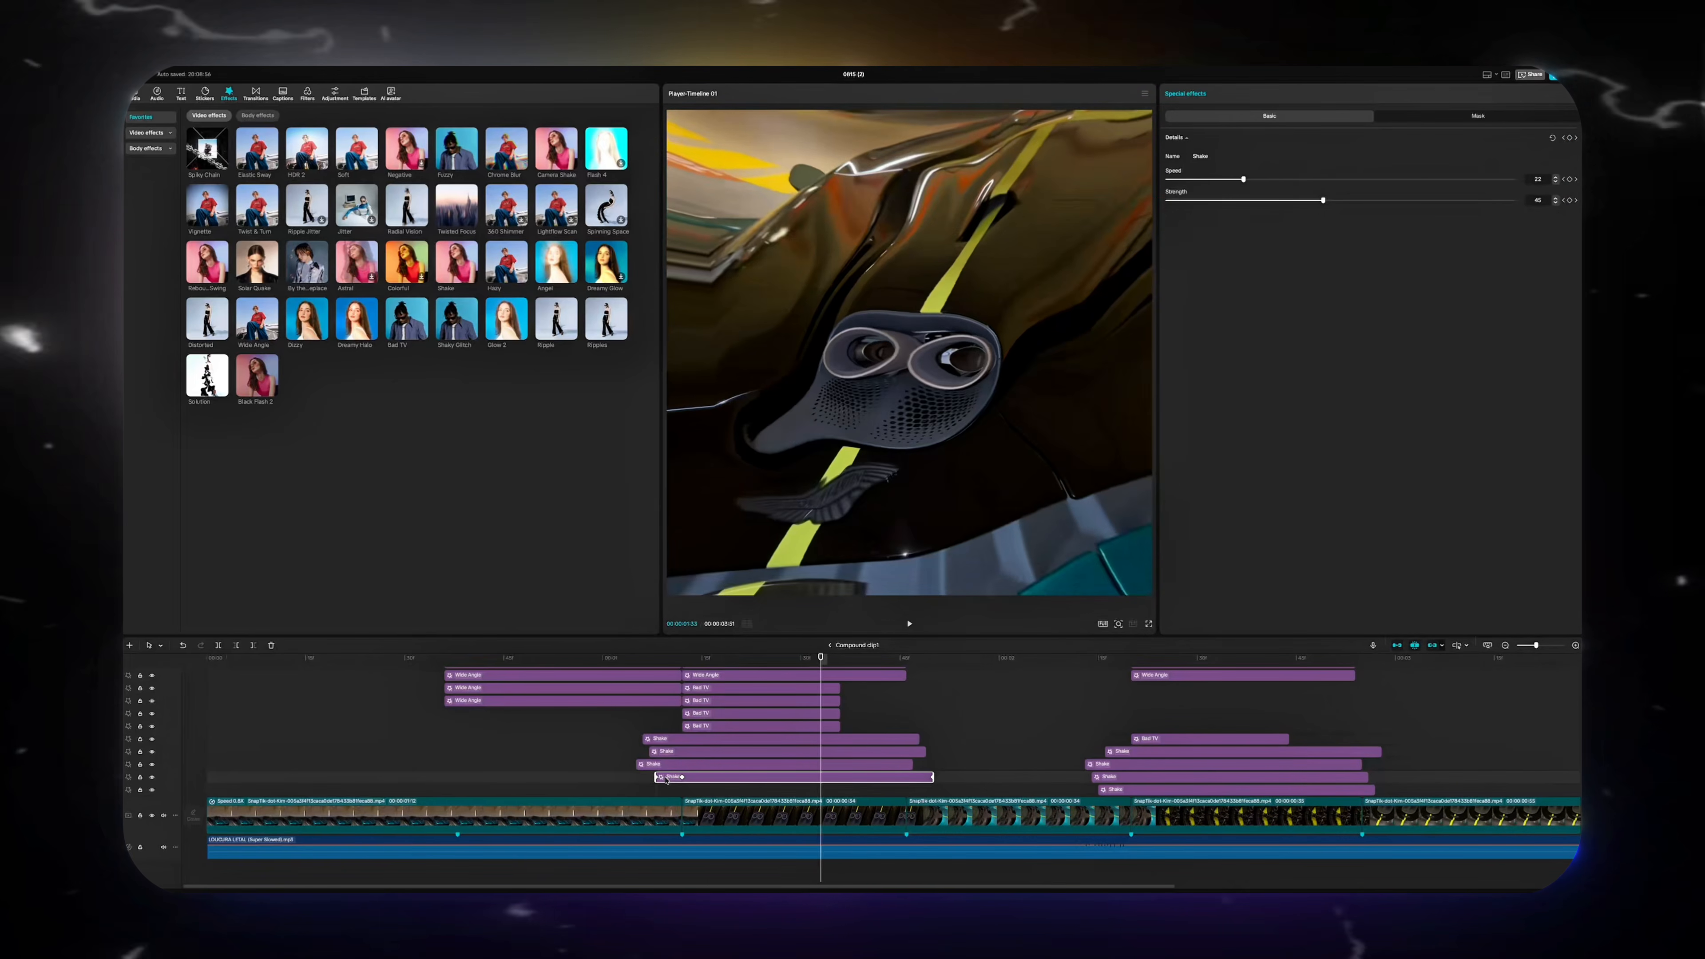
pyautogui.press('Right')
pyautogui.press('Right')
pyautogui.press('Right')
pyautogui.press('Right')
pyautogui.press('Right')
pyautogui.press('Right')
pyautogui.press('Right')
pyautogui.press('Right')
pyautogui.press('Right')
pyautogui.press('Right')
pyautogui.press('Right')
pyautogui.press('Right')
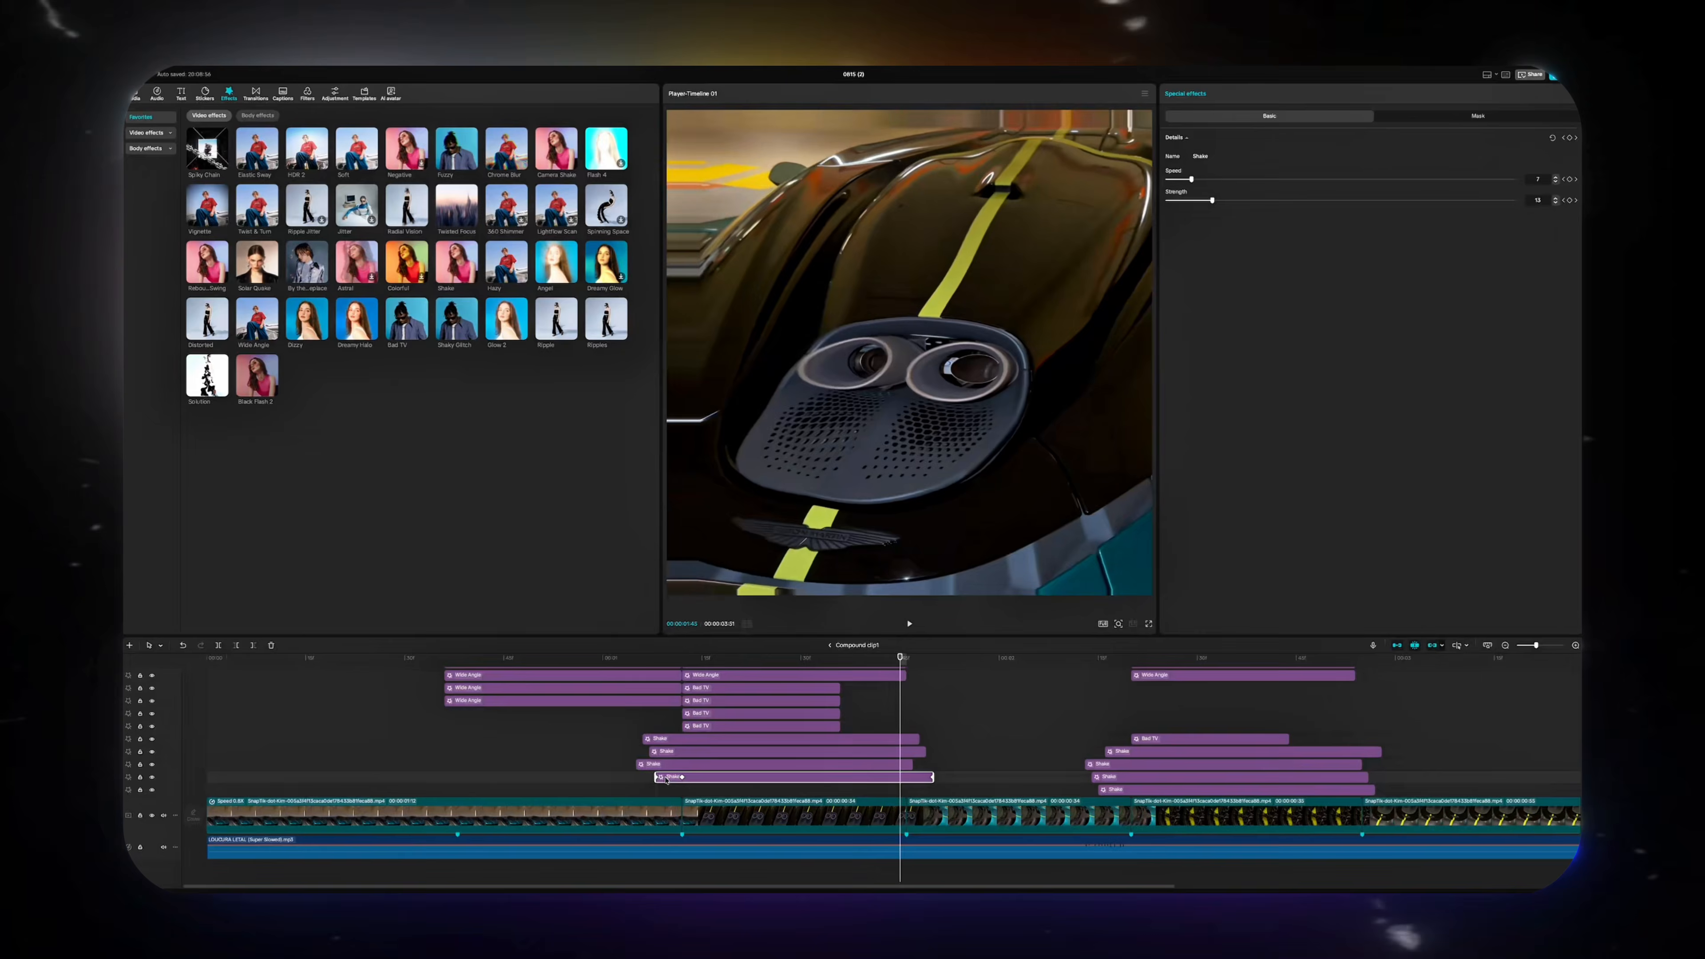
pyautogui.press('Right')
pyautogui.press('Right')
pyautogui.press('Right')
pyautogui.press('Right')
pyautogui.press('Right')
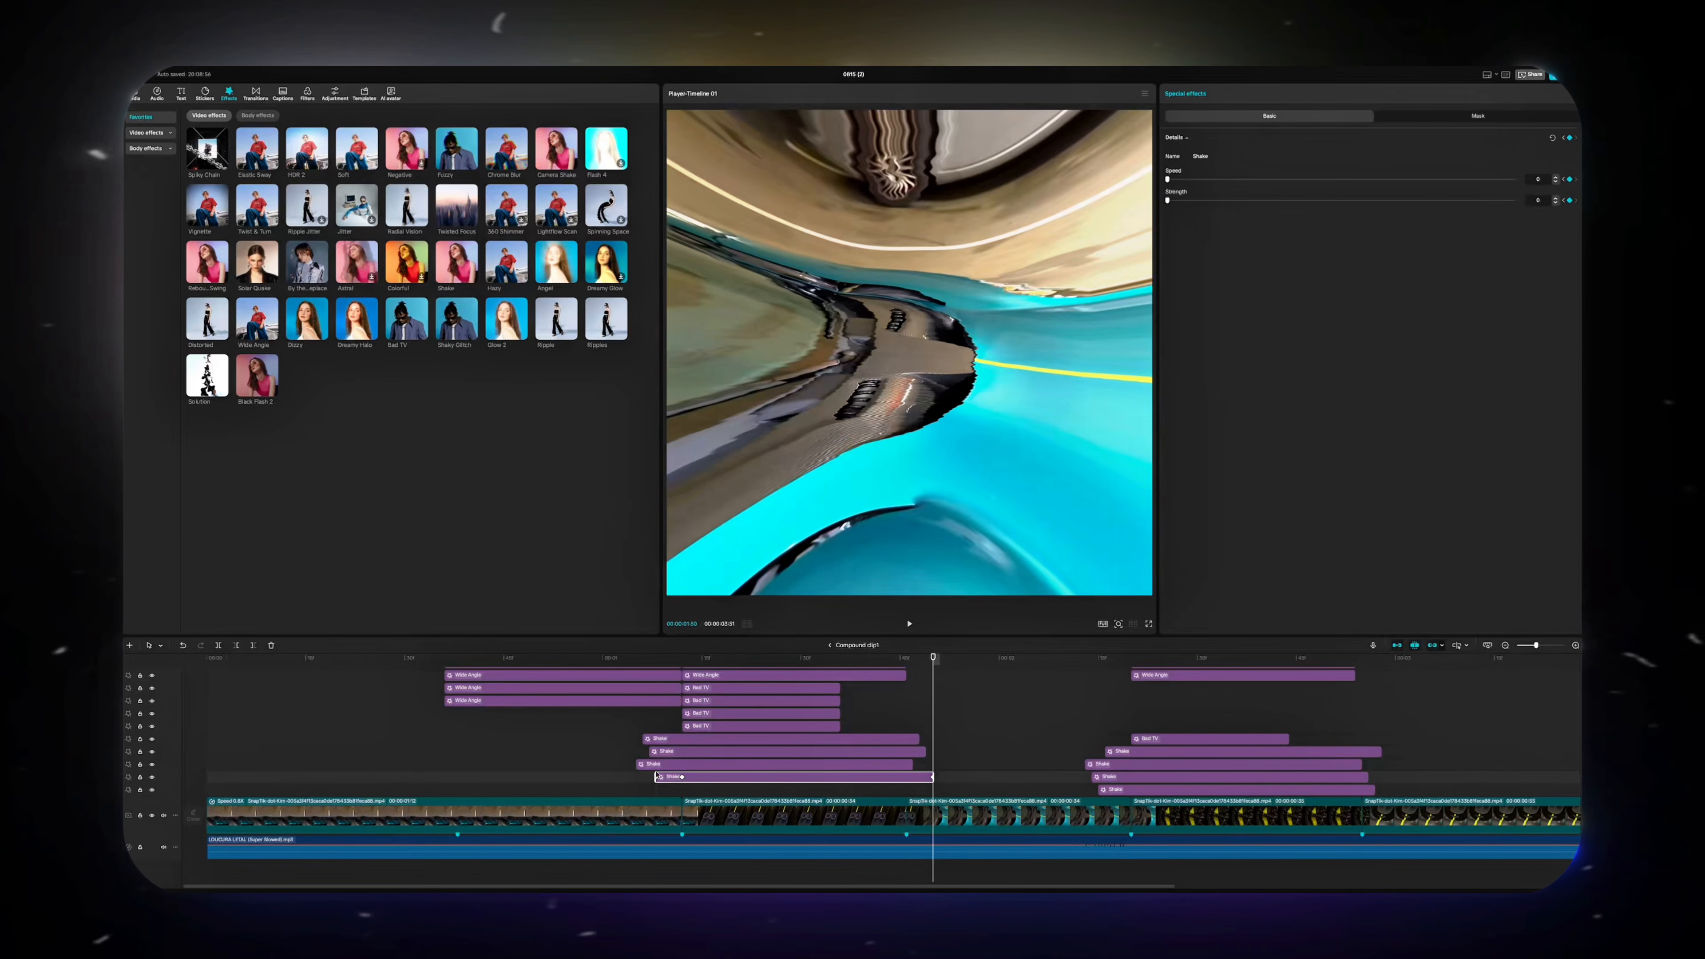
# Compare the staggered start points and opening keyframes of the four Shake effects leading up to the first cut
pyautogui.click(655, 757)
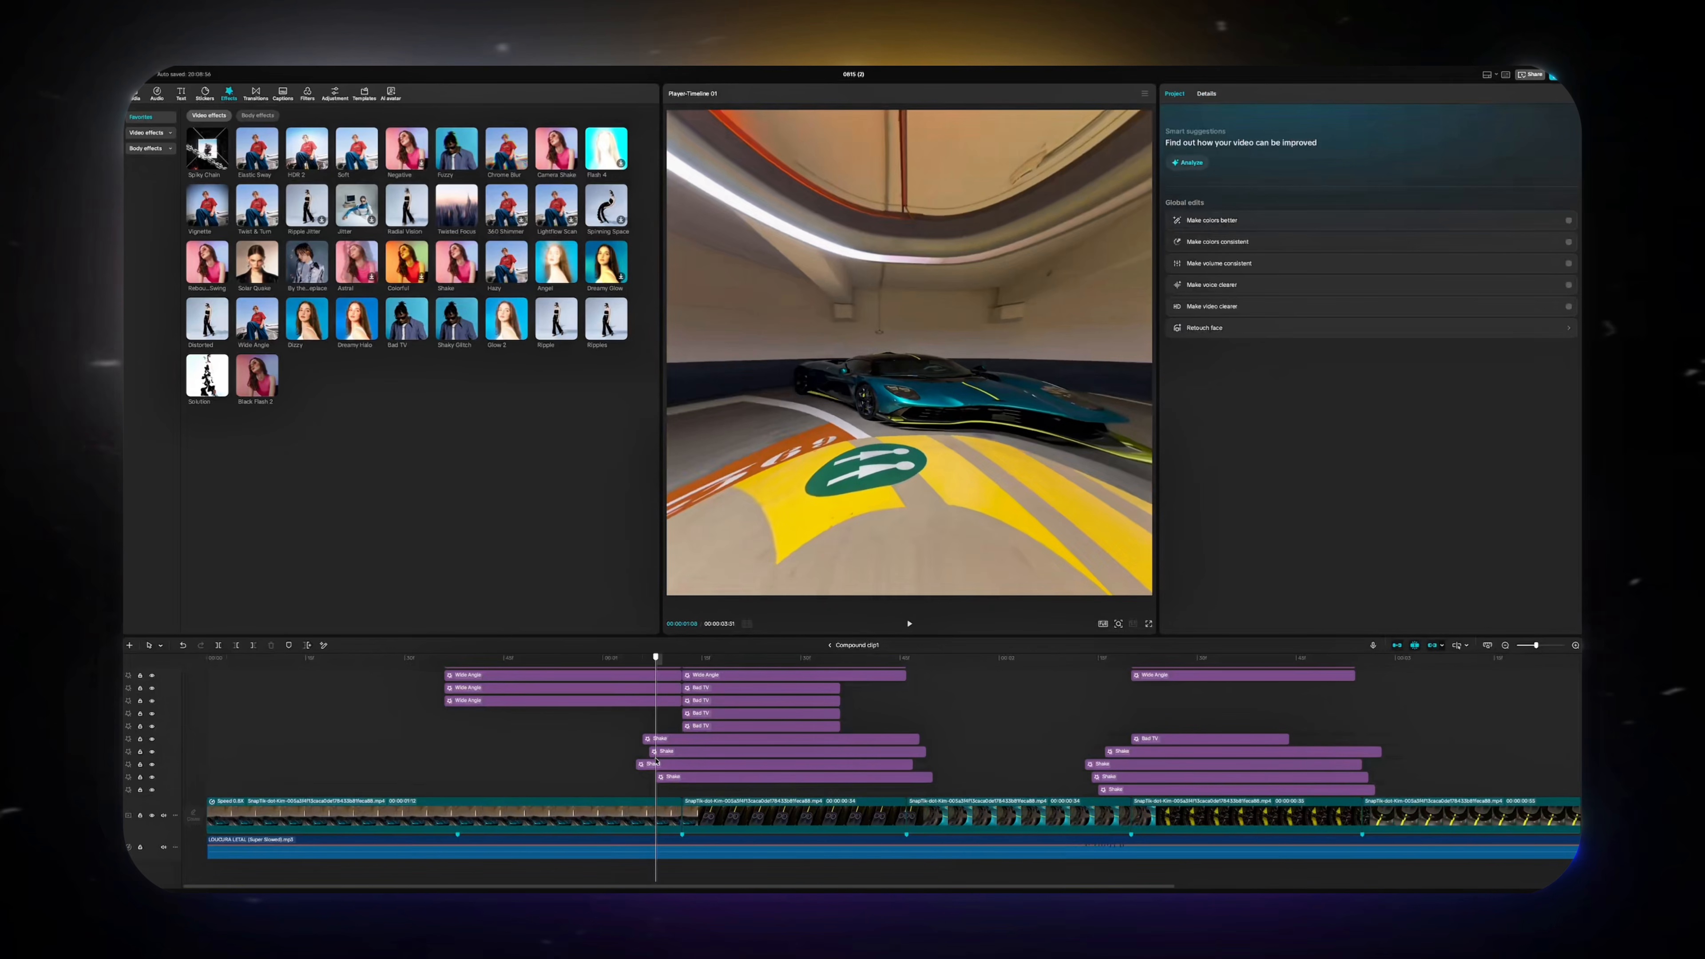
pyautogui.click(697, 777)
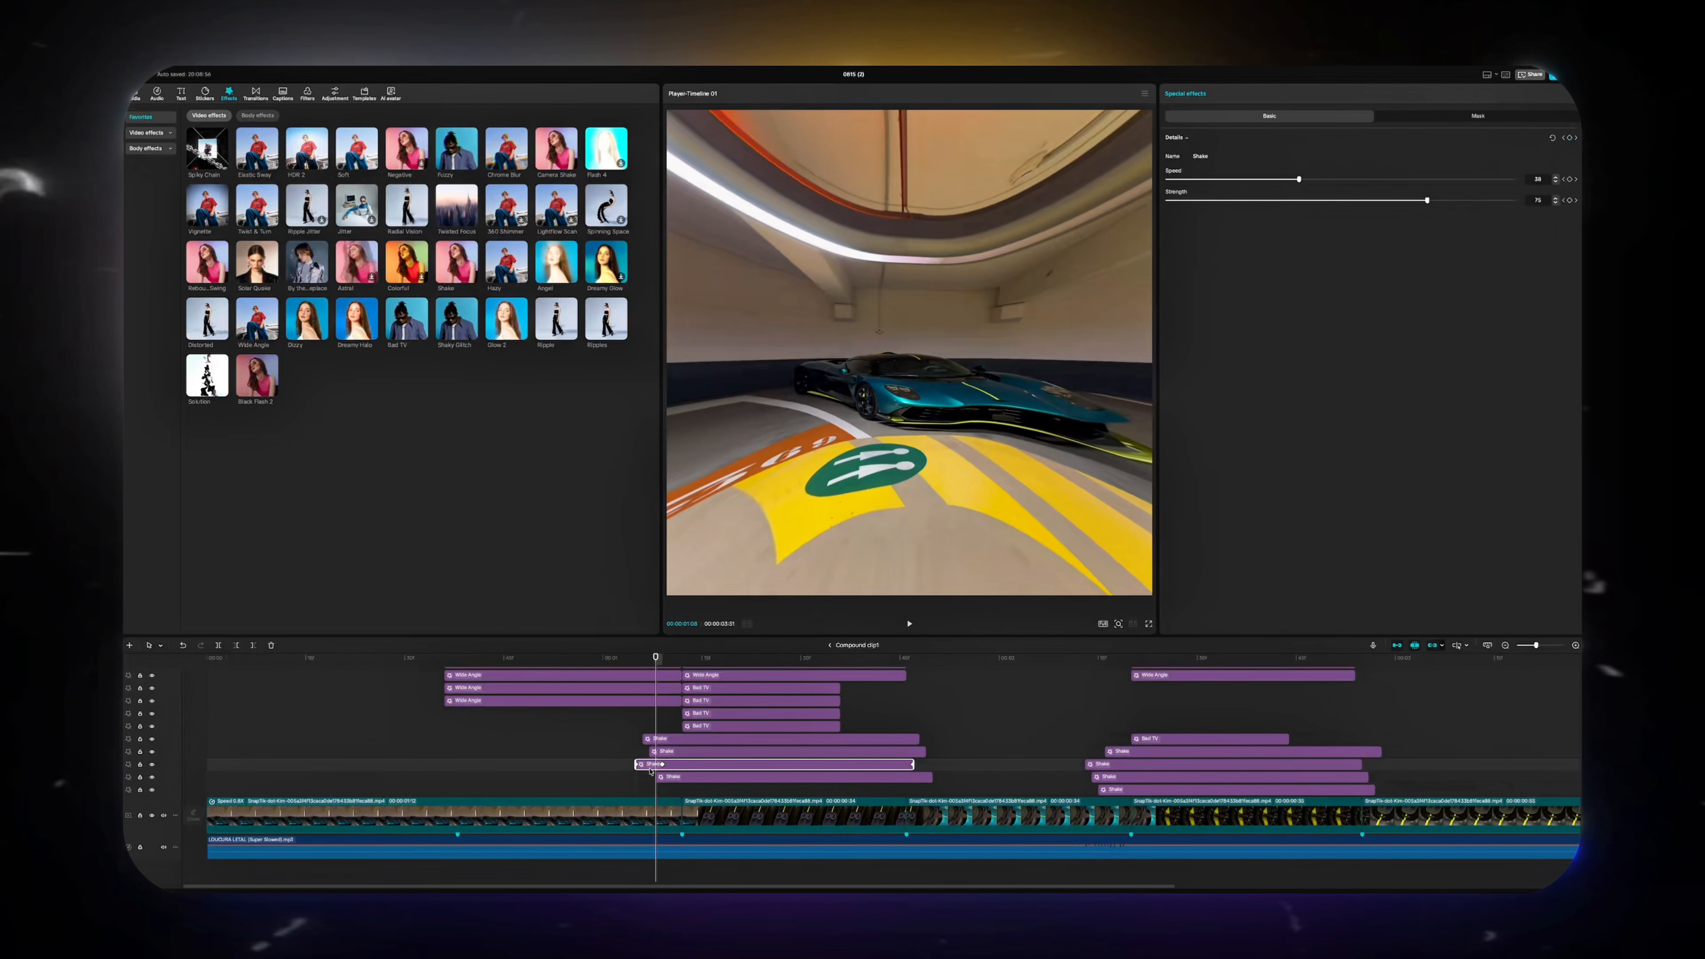
pyautogui.press('Left')
pyautogui.press('Left')
pyautogui.press('Left')
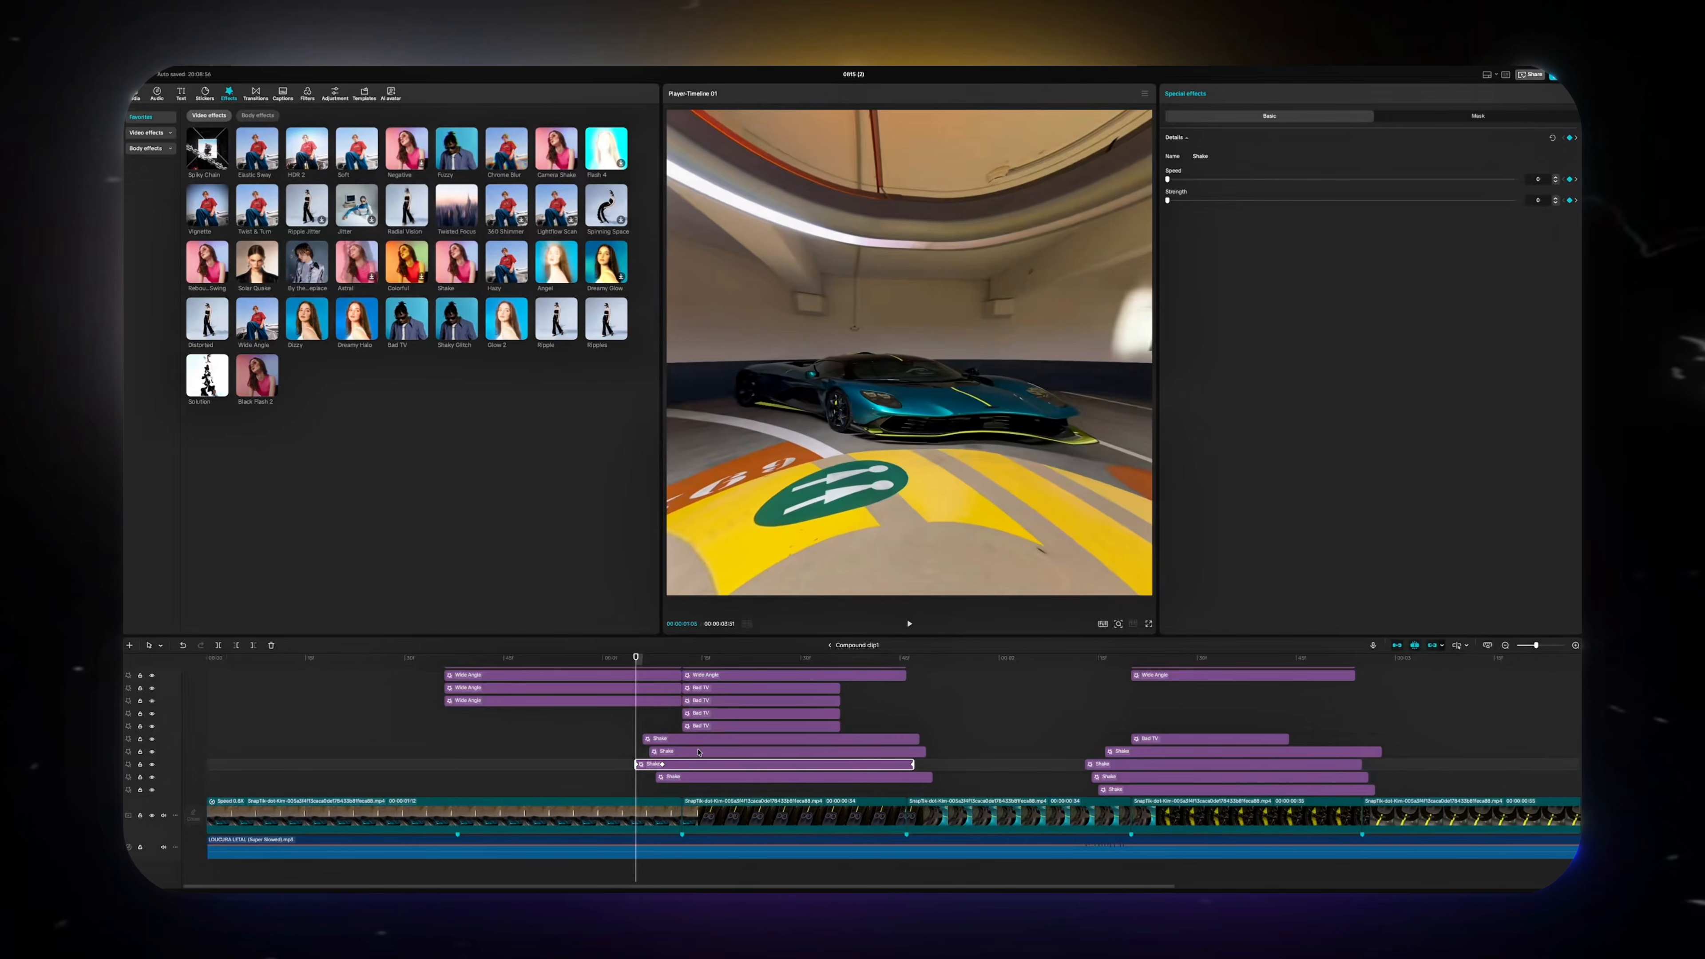
pyautogui.press('Right')
pyautogui.press('Right')
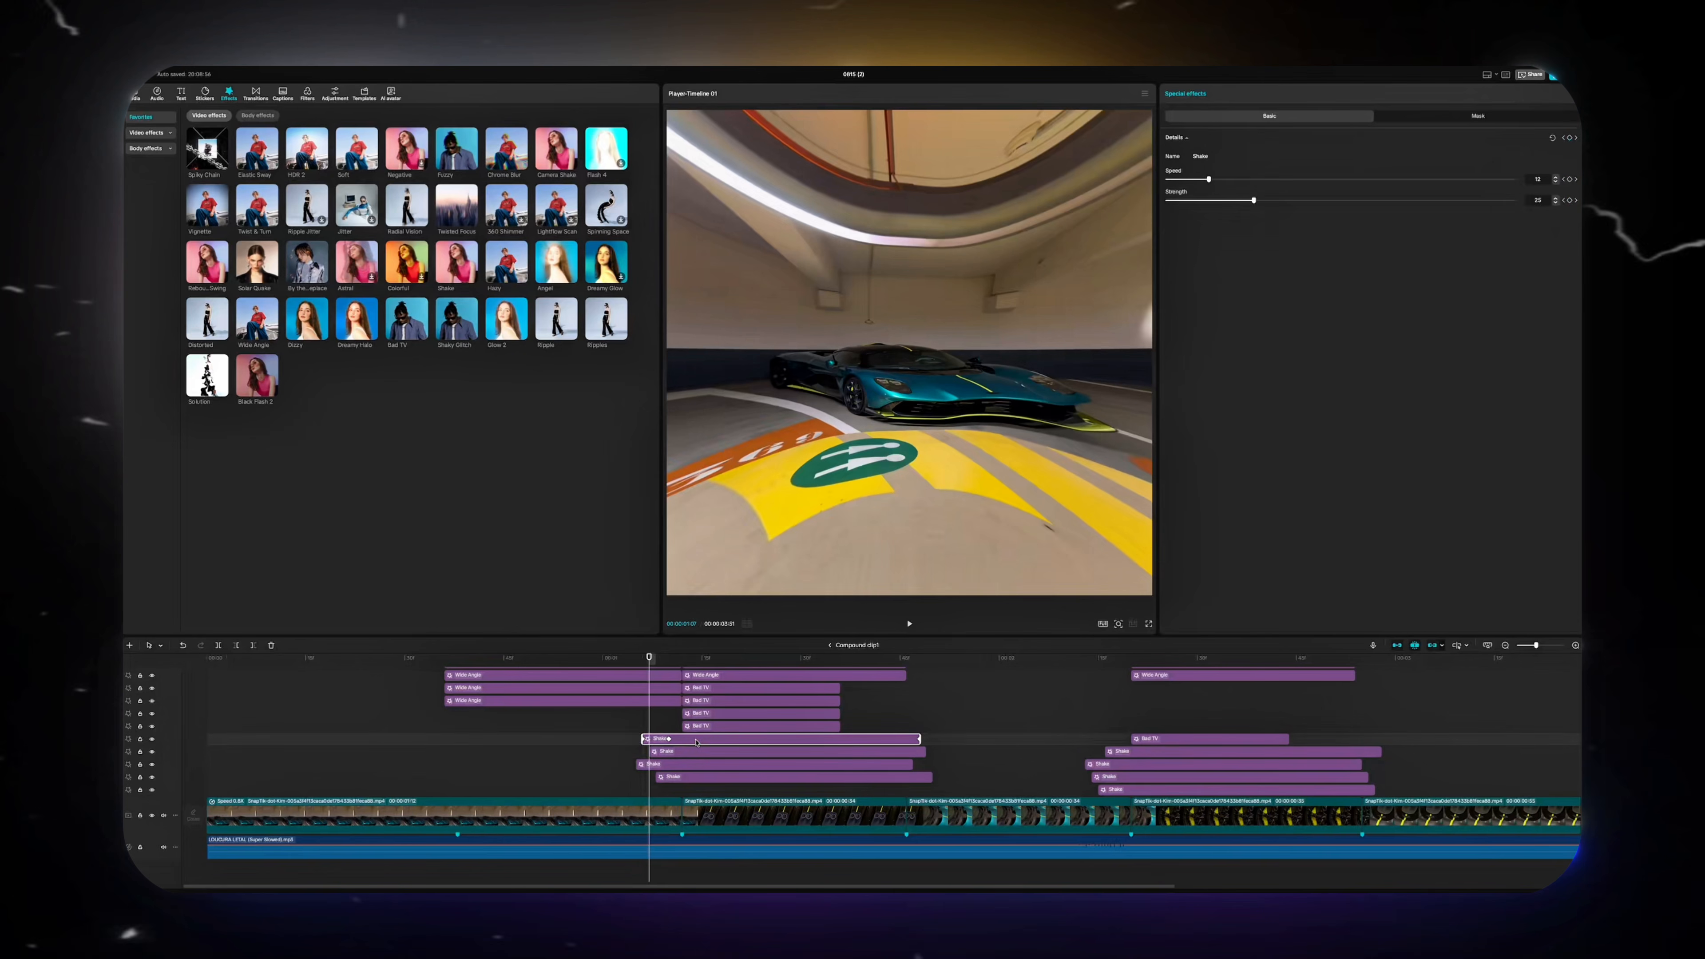
pyautogui.press('Left')
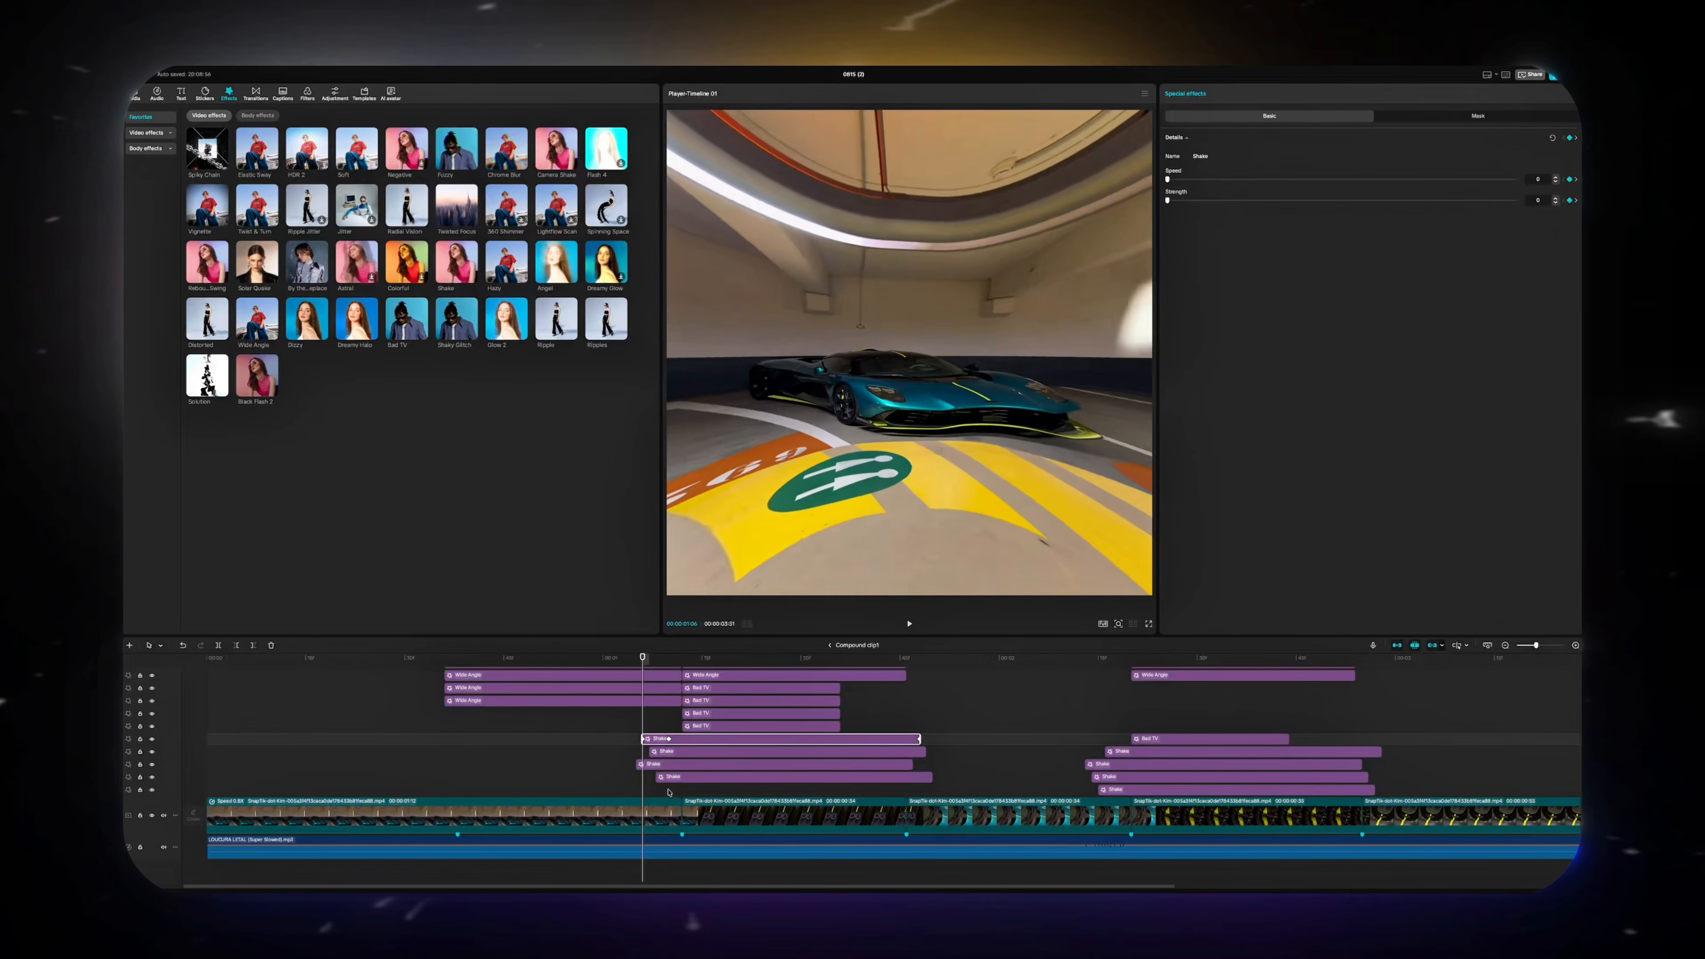
pyautogui.moveTo(619, 729); pyautogui.dragTo(681, 780)
pyautogui.click(630, 762)
pyautogui.press('Right')
pyautogui.press('Right')
pyautogui.press('Right')
pyautogui.press('Right')
pyautogui.press('Right')
pyautogui.press('Right')
pyautogui.press('Right')
pyautogui.press('Right')
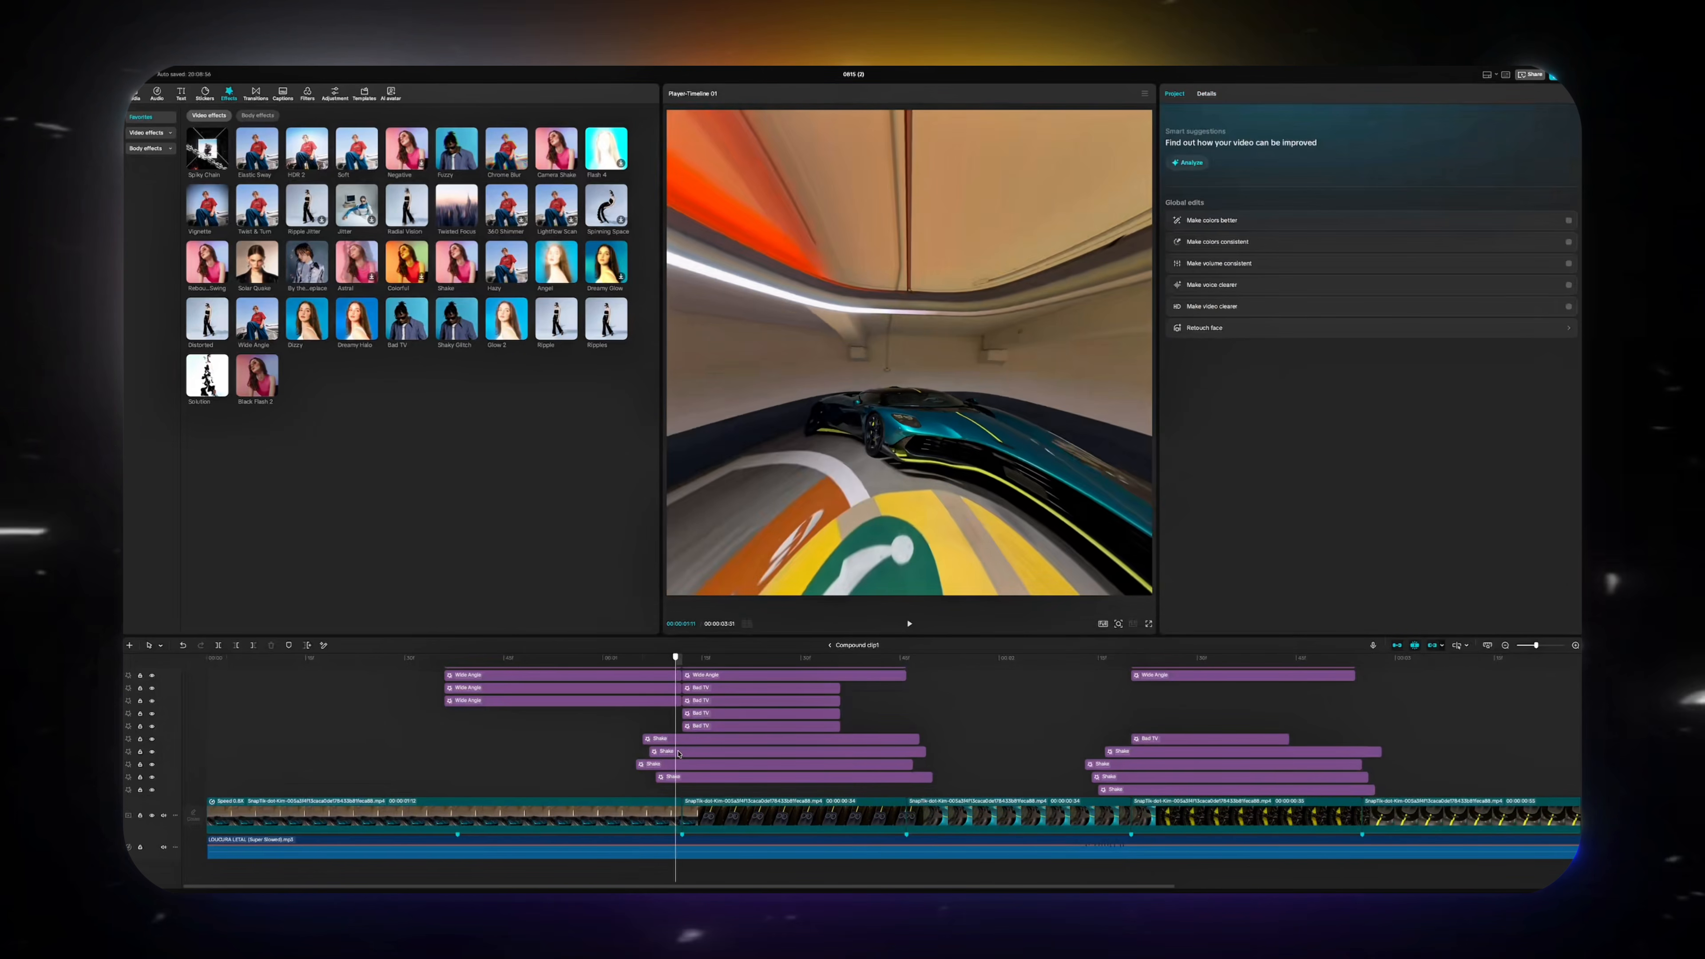
# Examine how the Strength keyframes of the lowest Bad TV effect animate from the first cut to the effect's end
pyautogui.click(691, 729)
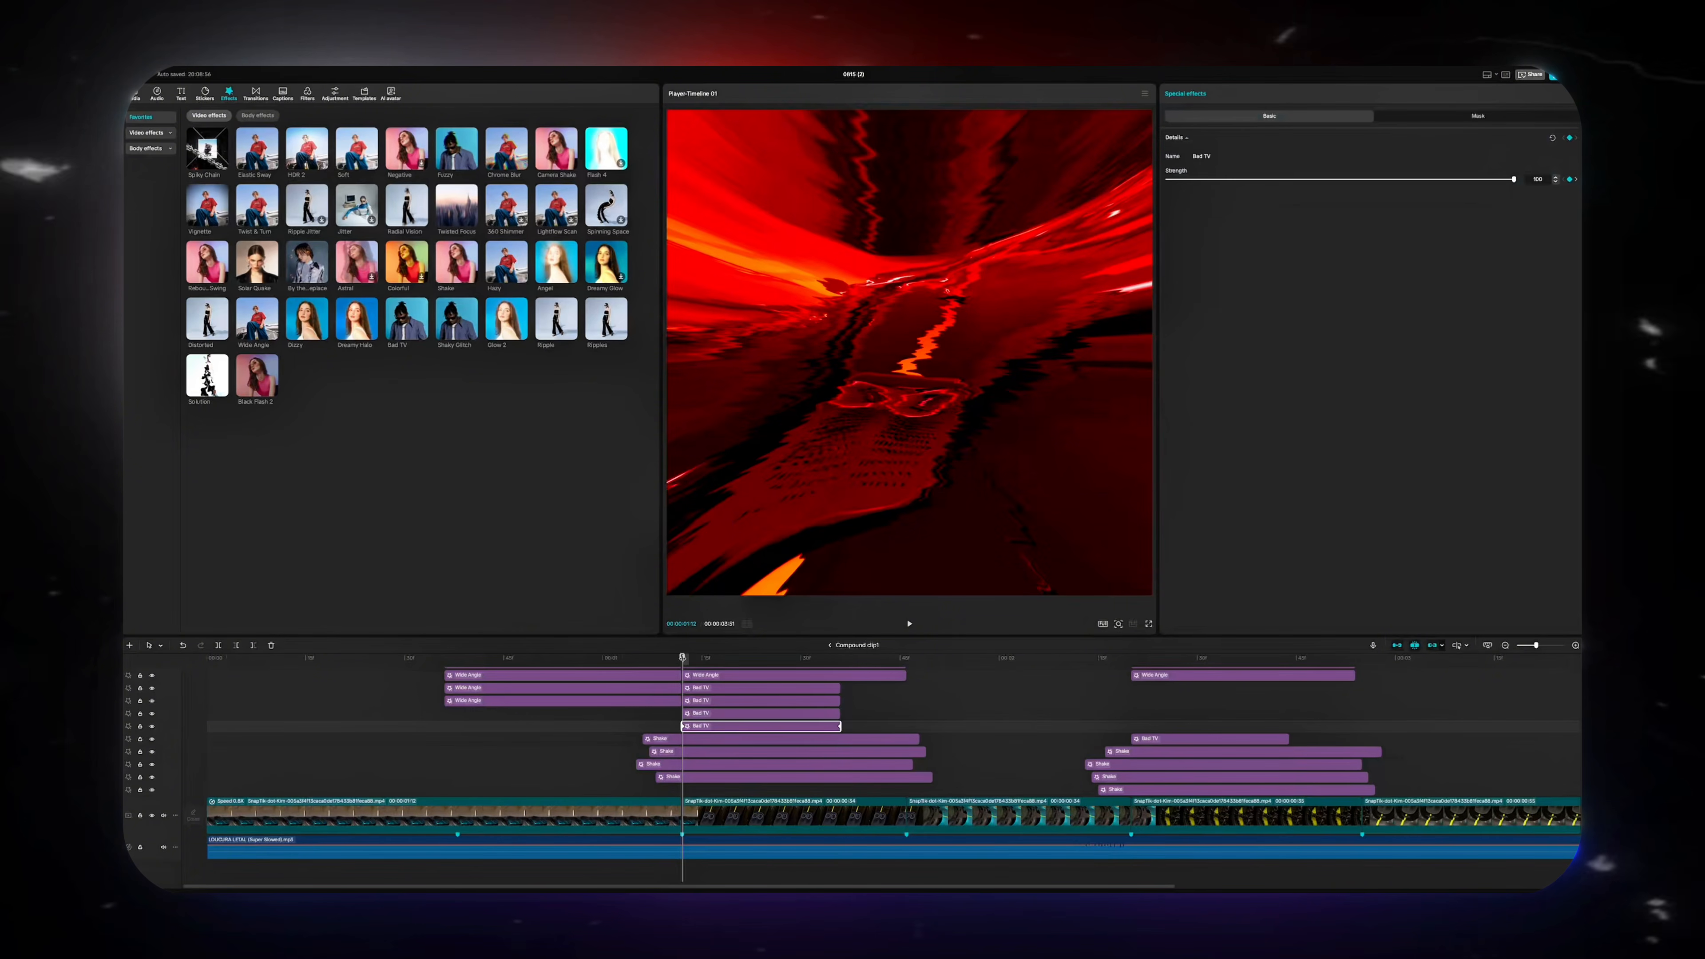
pyautogui.press('Right')
pyautogui.press('Right')
pyautogui.press('Right')
pyautogui.press('Right')
pyautogui.press('Right')
pyautogui.press('Right')
pyautogui.press('Right')
pyautogui.press('Right')
pyautogui.press('Right')
pyautogui.press('Right')
pyautogui.press('Right')
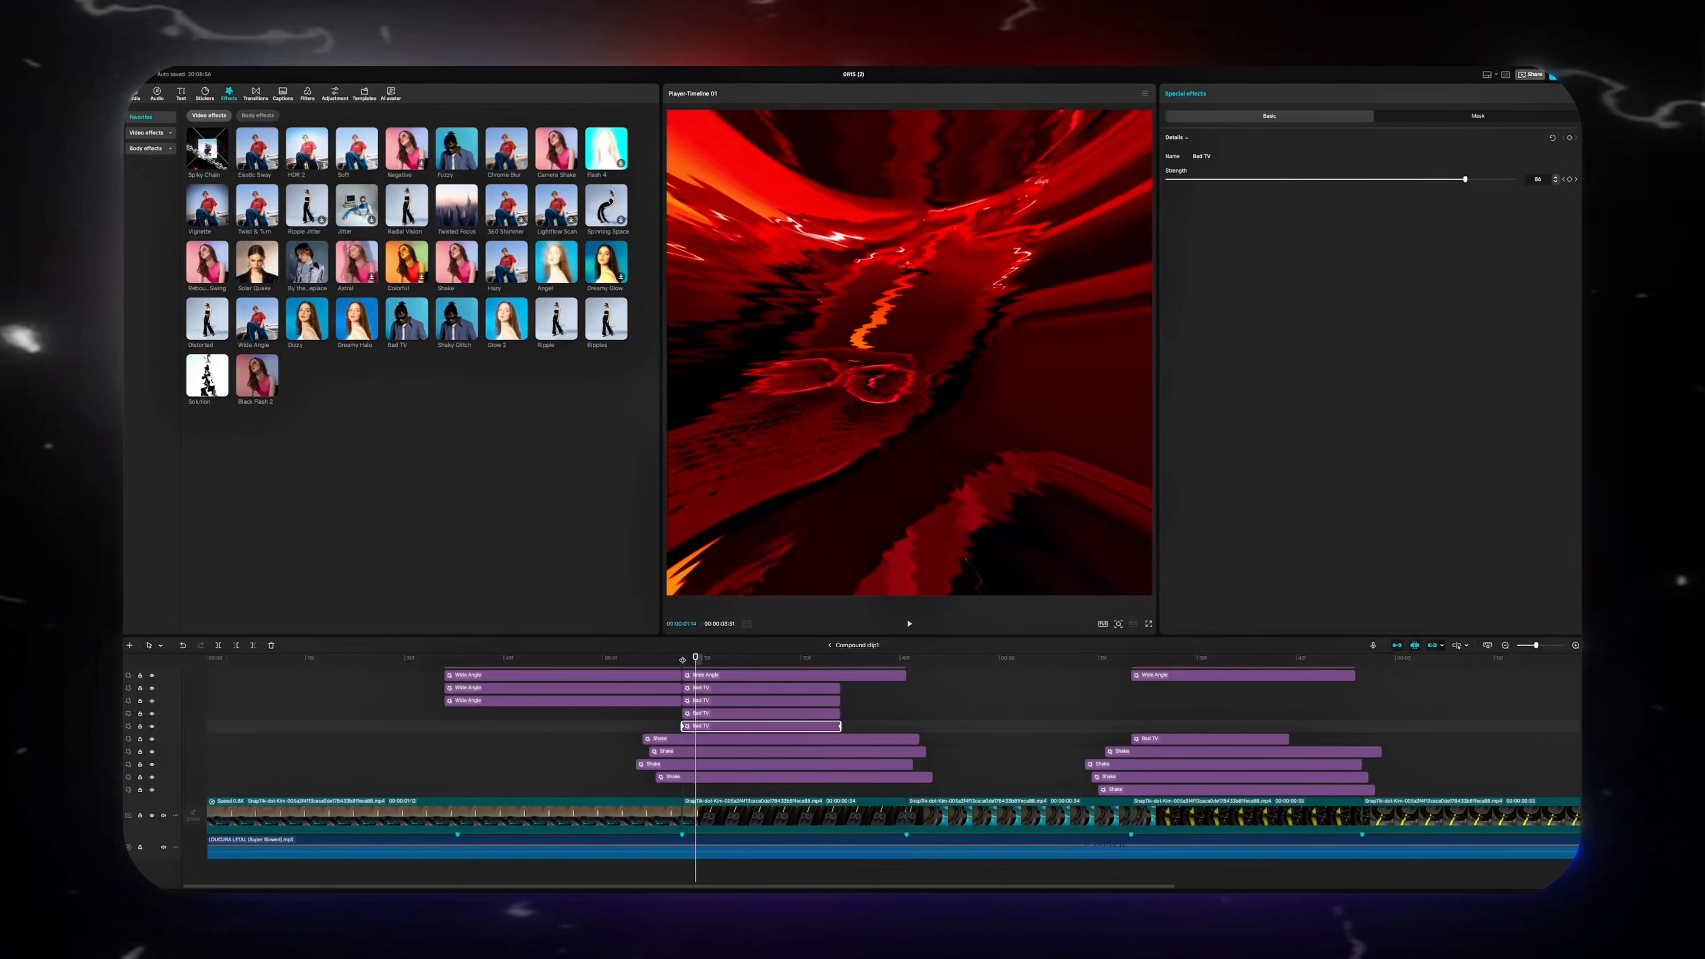
pyautogui.press('Right')
pyautogui.press('Right')
pyautogui.press('Right')
pyautogui.press('Right')
pyautogui.press('Right')
pyautogui.press('Right')
pyautogui.press('Right')
pyautogui.press('Right')
pyautogui.press('Right')
pyautogui.press('Right')
pyautogui.press('Right')
pyautogui.press('Right')
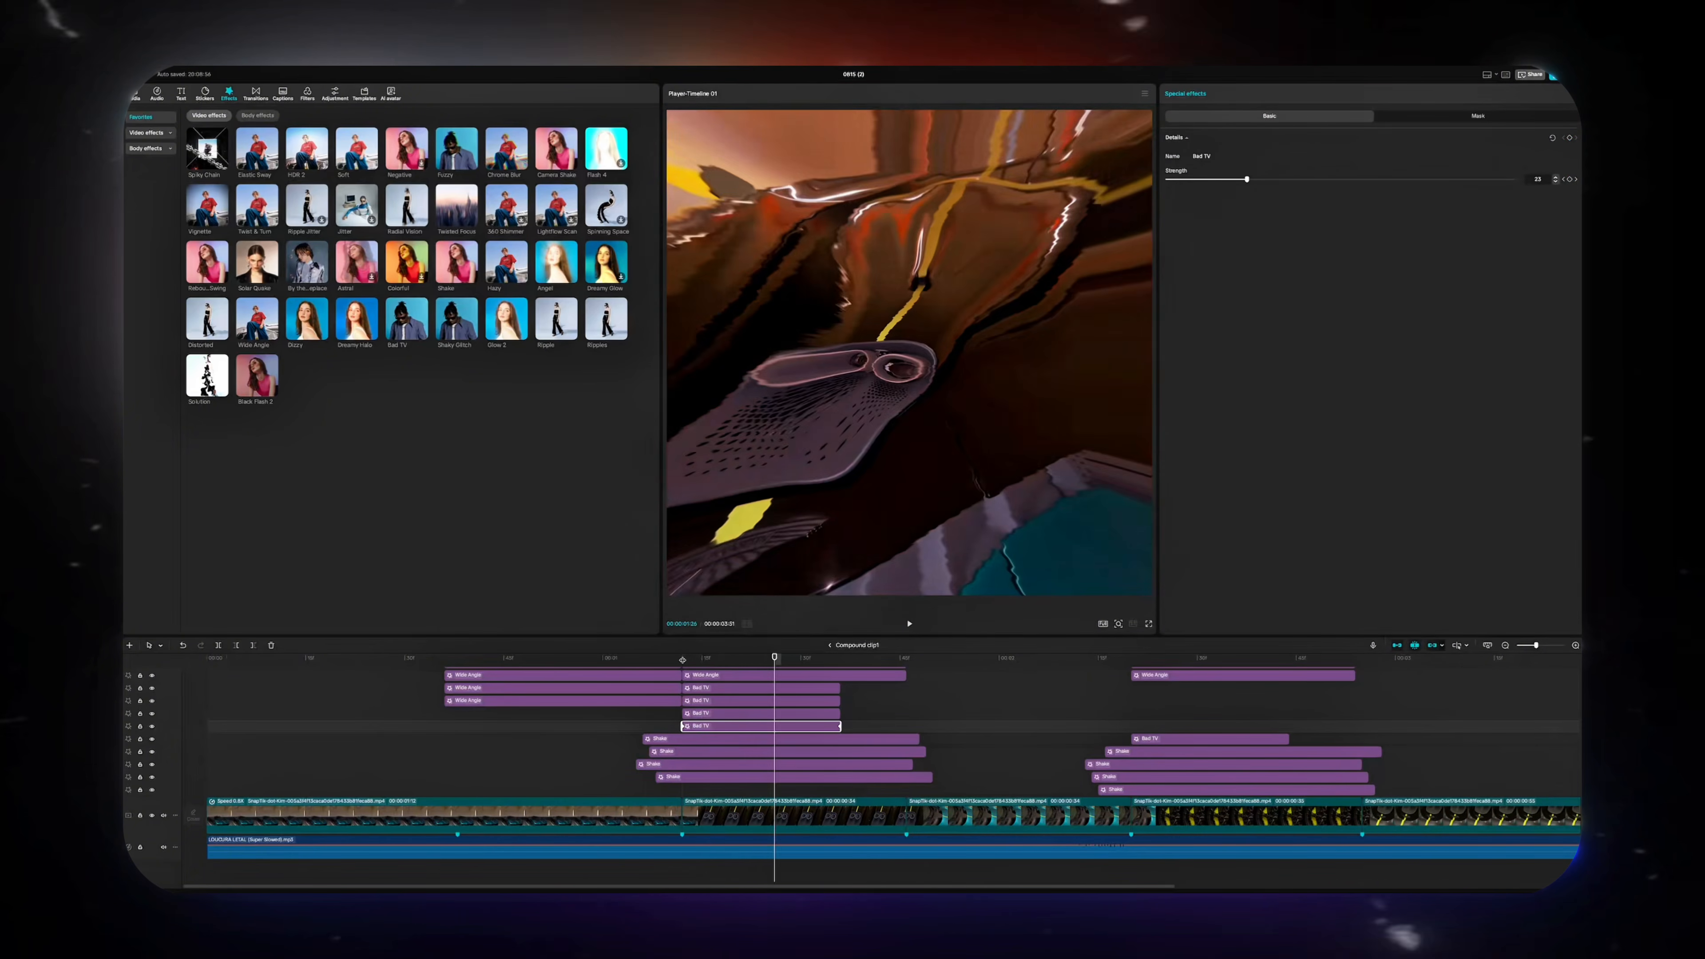
pyautogui.press('Right')
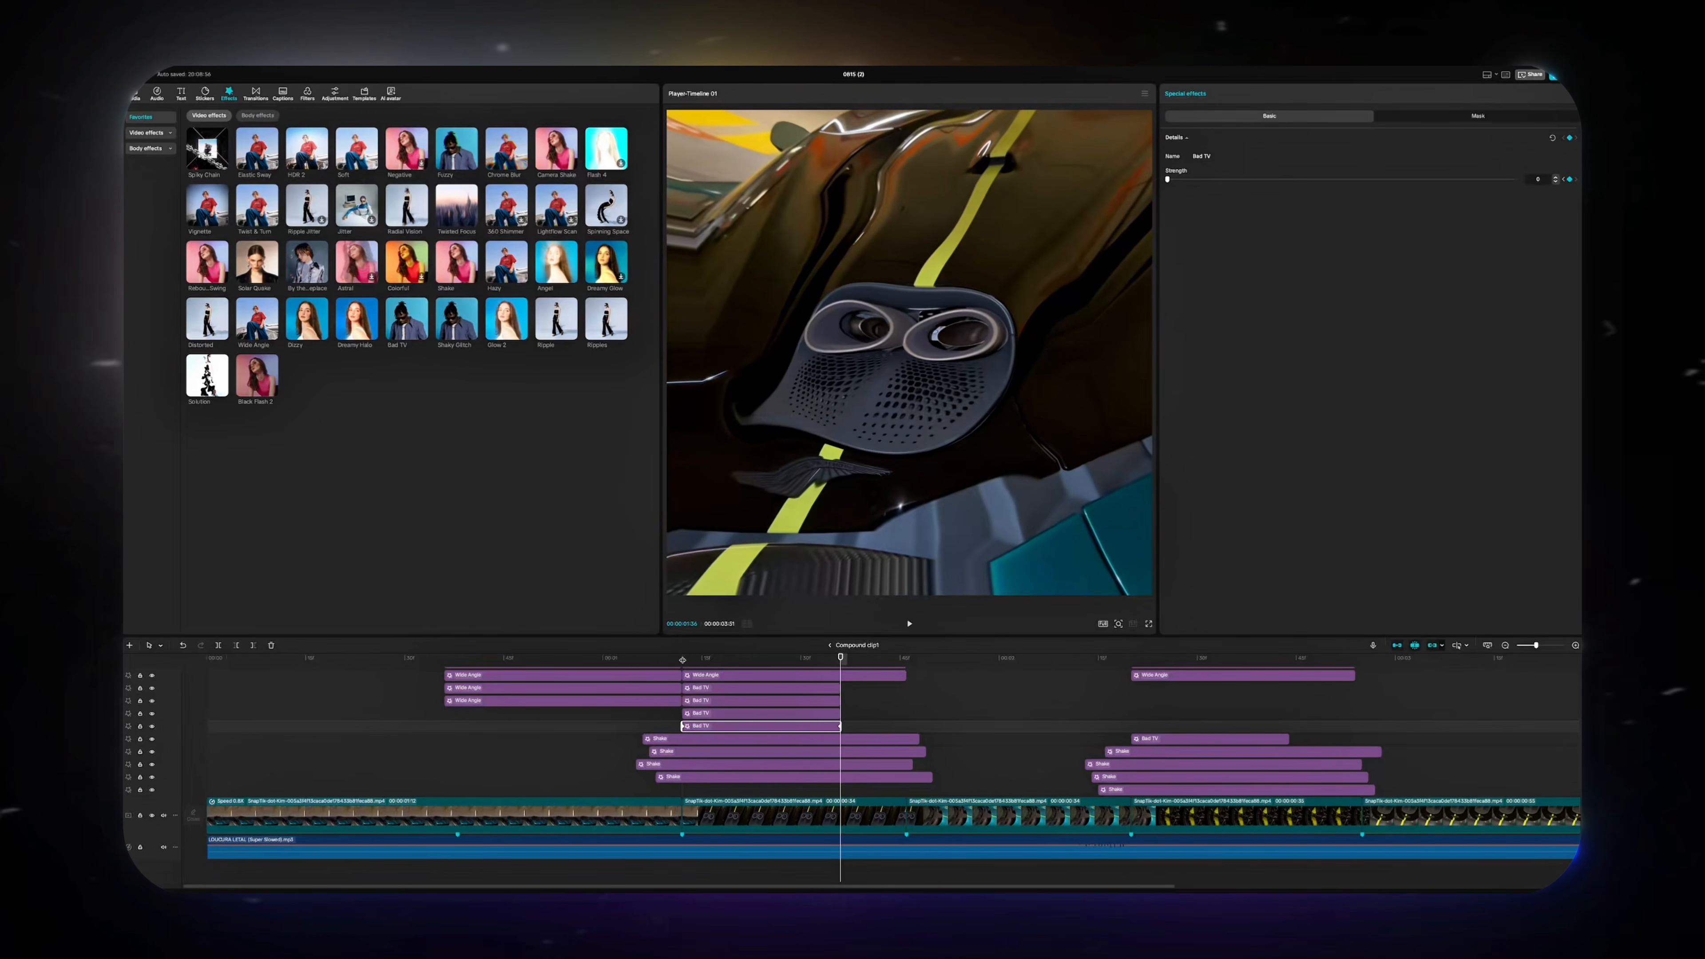
pyautogui.press('Up')
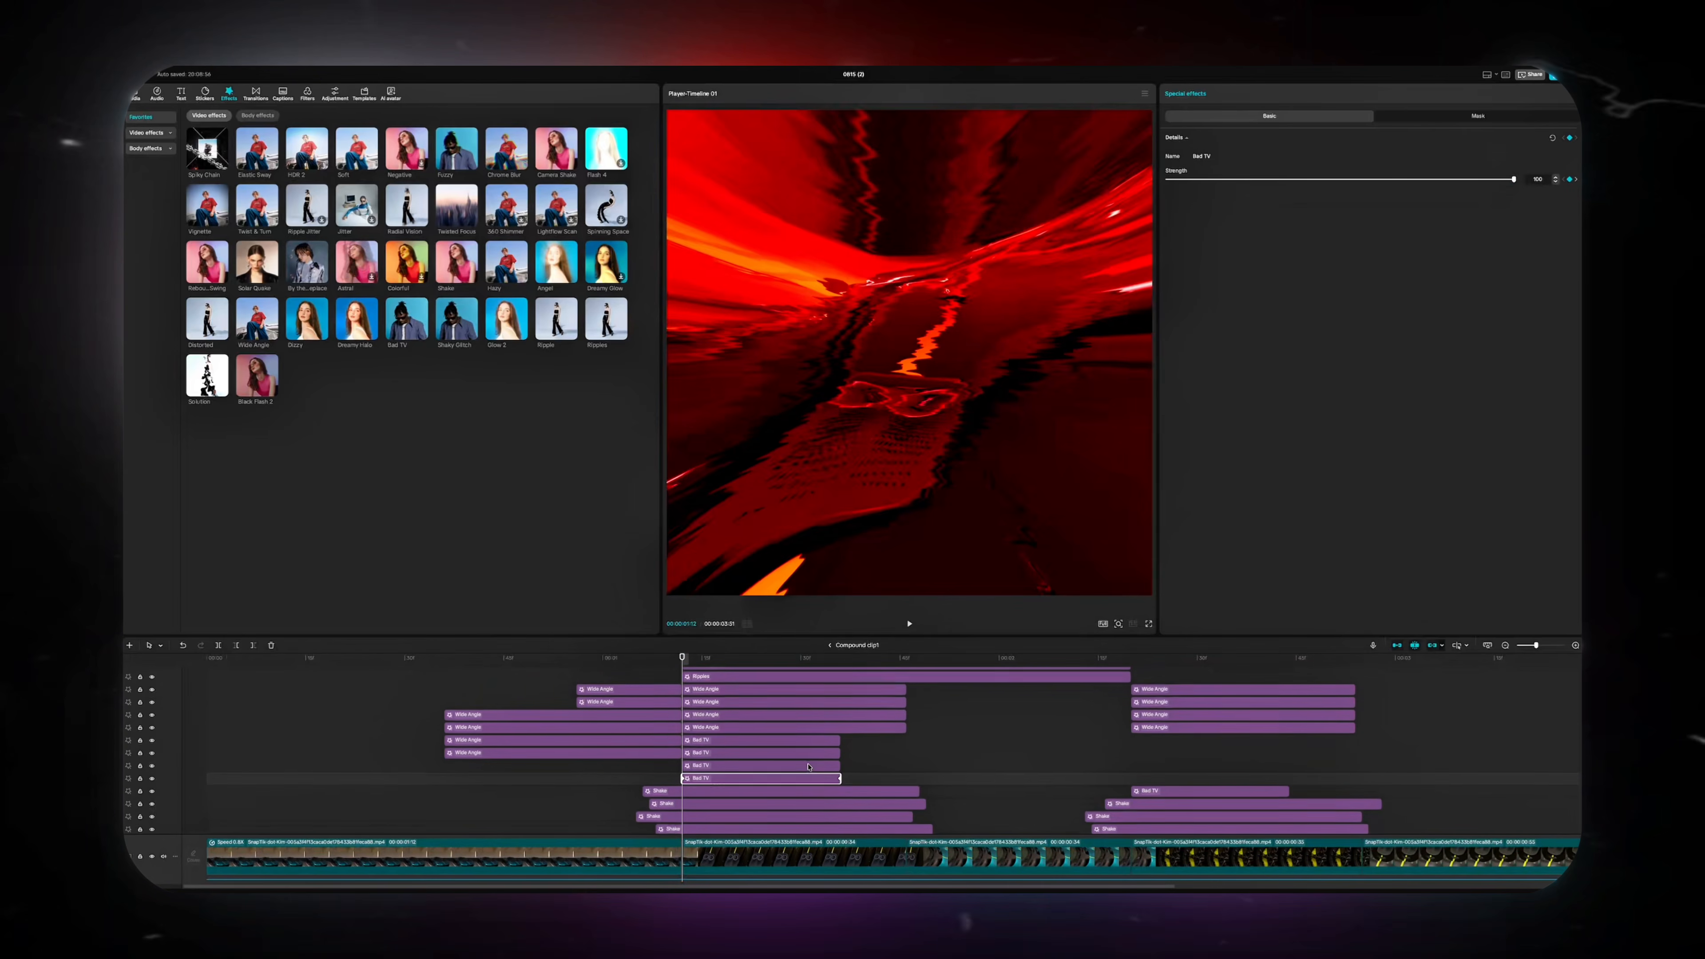
# Check the easing assigned to the end keyframes of the two lowest Bad TV effects after the first cut
pyautogui.scroll(1, 811, 772)
pyautogui.rightClick(838, 796)
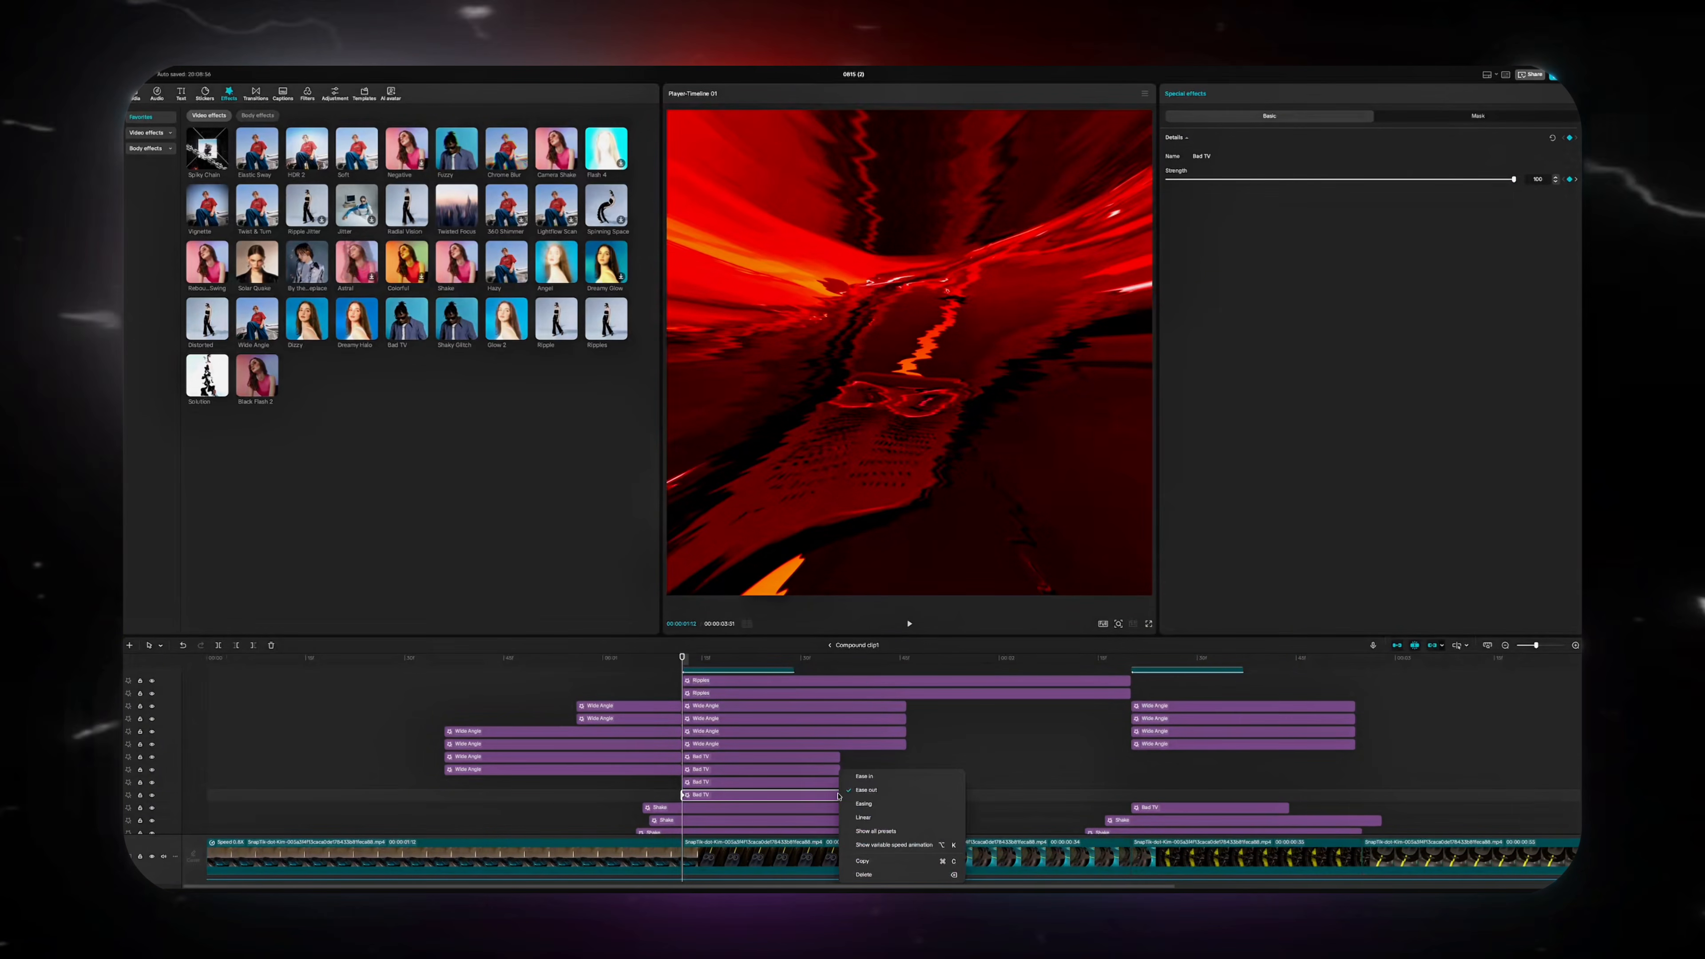
pyautogui.click(826, 789)
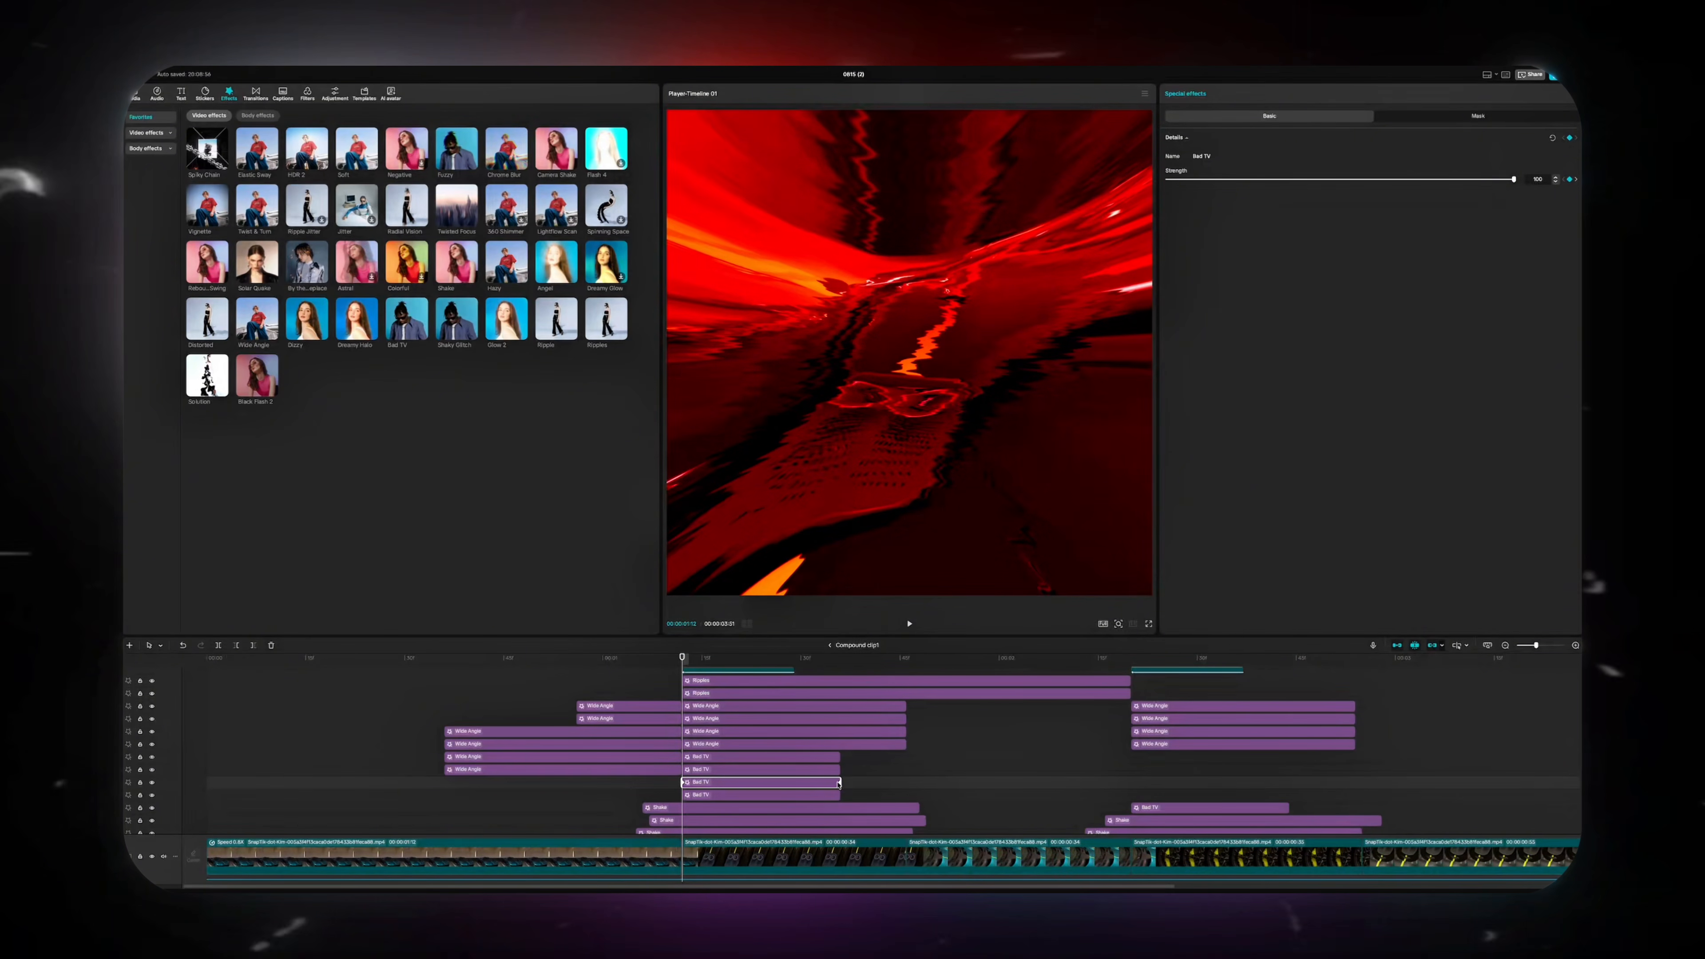
pyautogui.rightClick(839, 783)
pyautogui.click(828, 781)
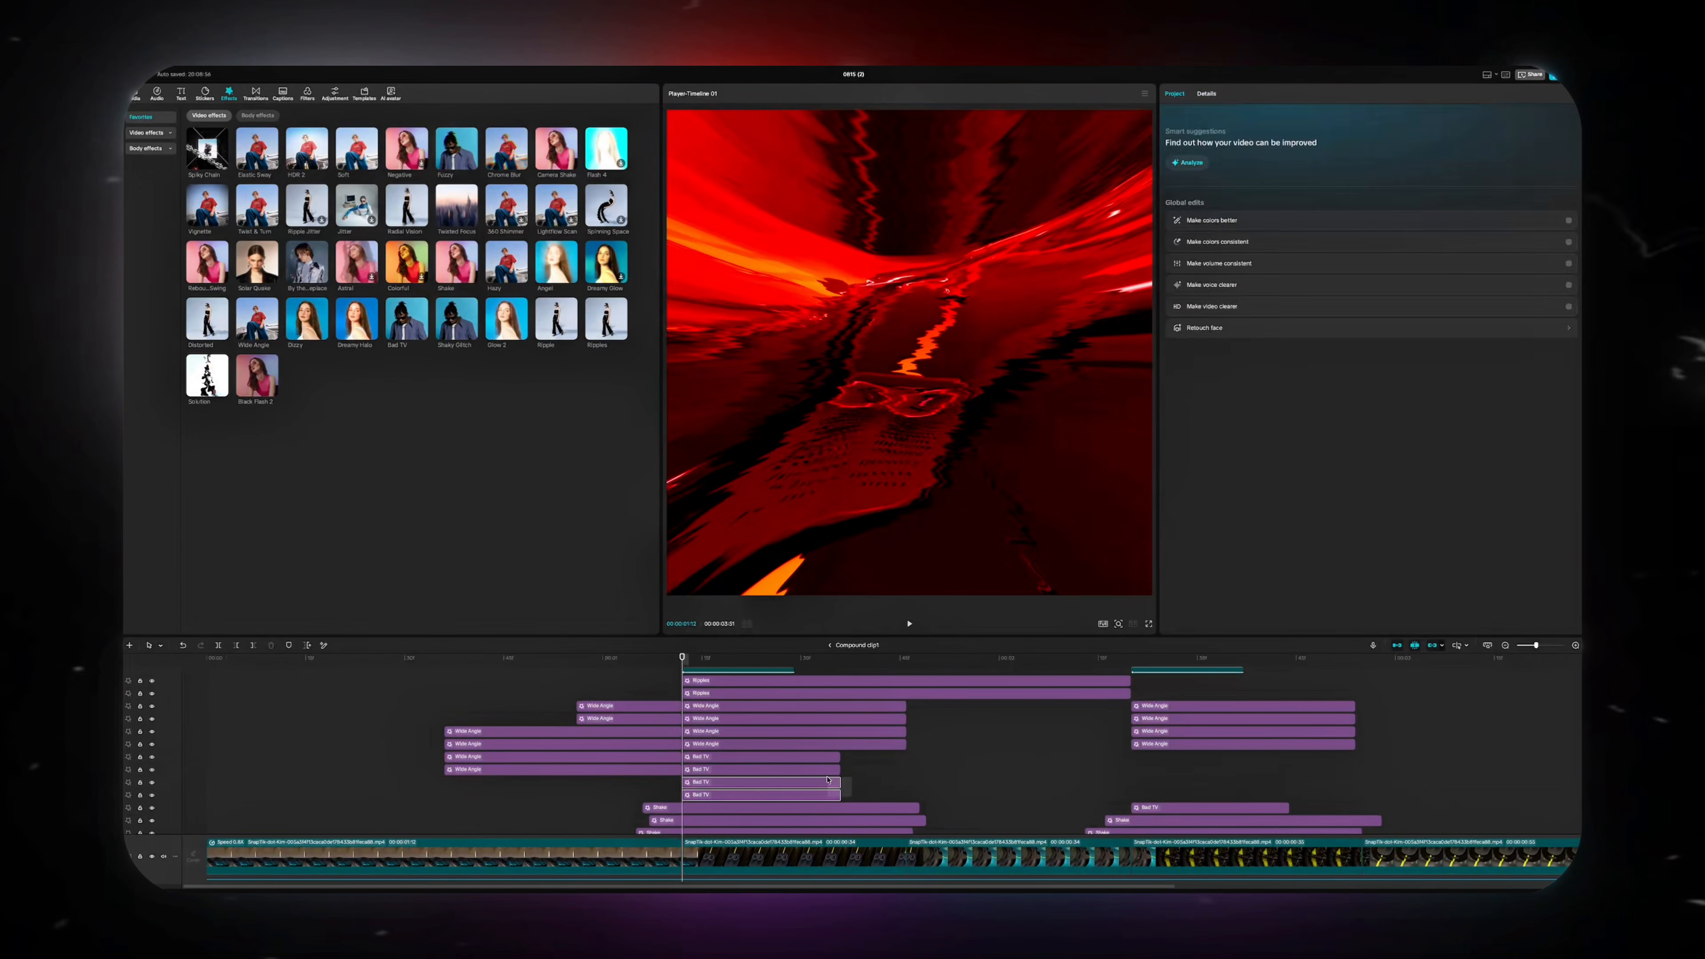
pyautogui.moveTo(828, 780); pyautogui.dragTo(683, 773)
pyautogui.click(879, 788)
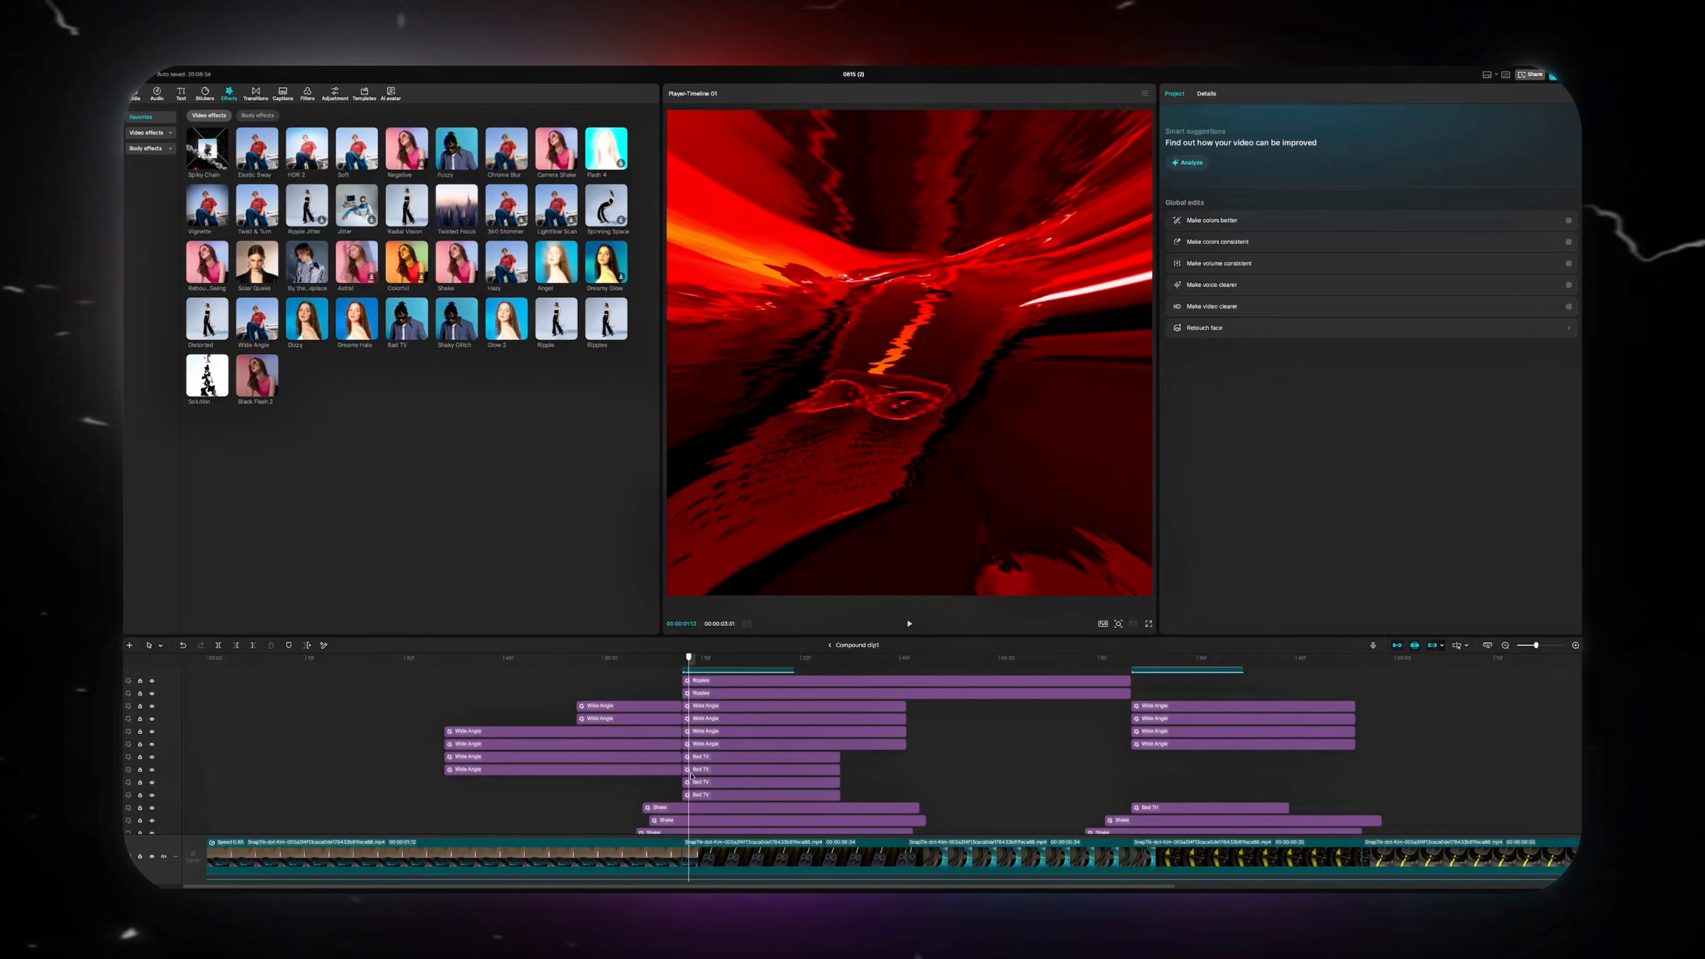
# Examine how the Strength keyframes of the lowest Wide Angle effect after the first cut animate frame by frame
pyautogui.click(704, 745)
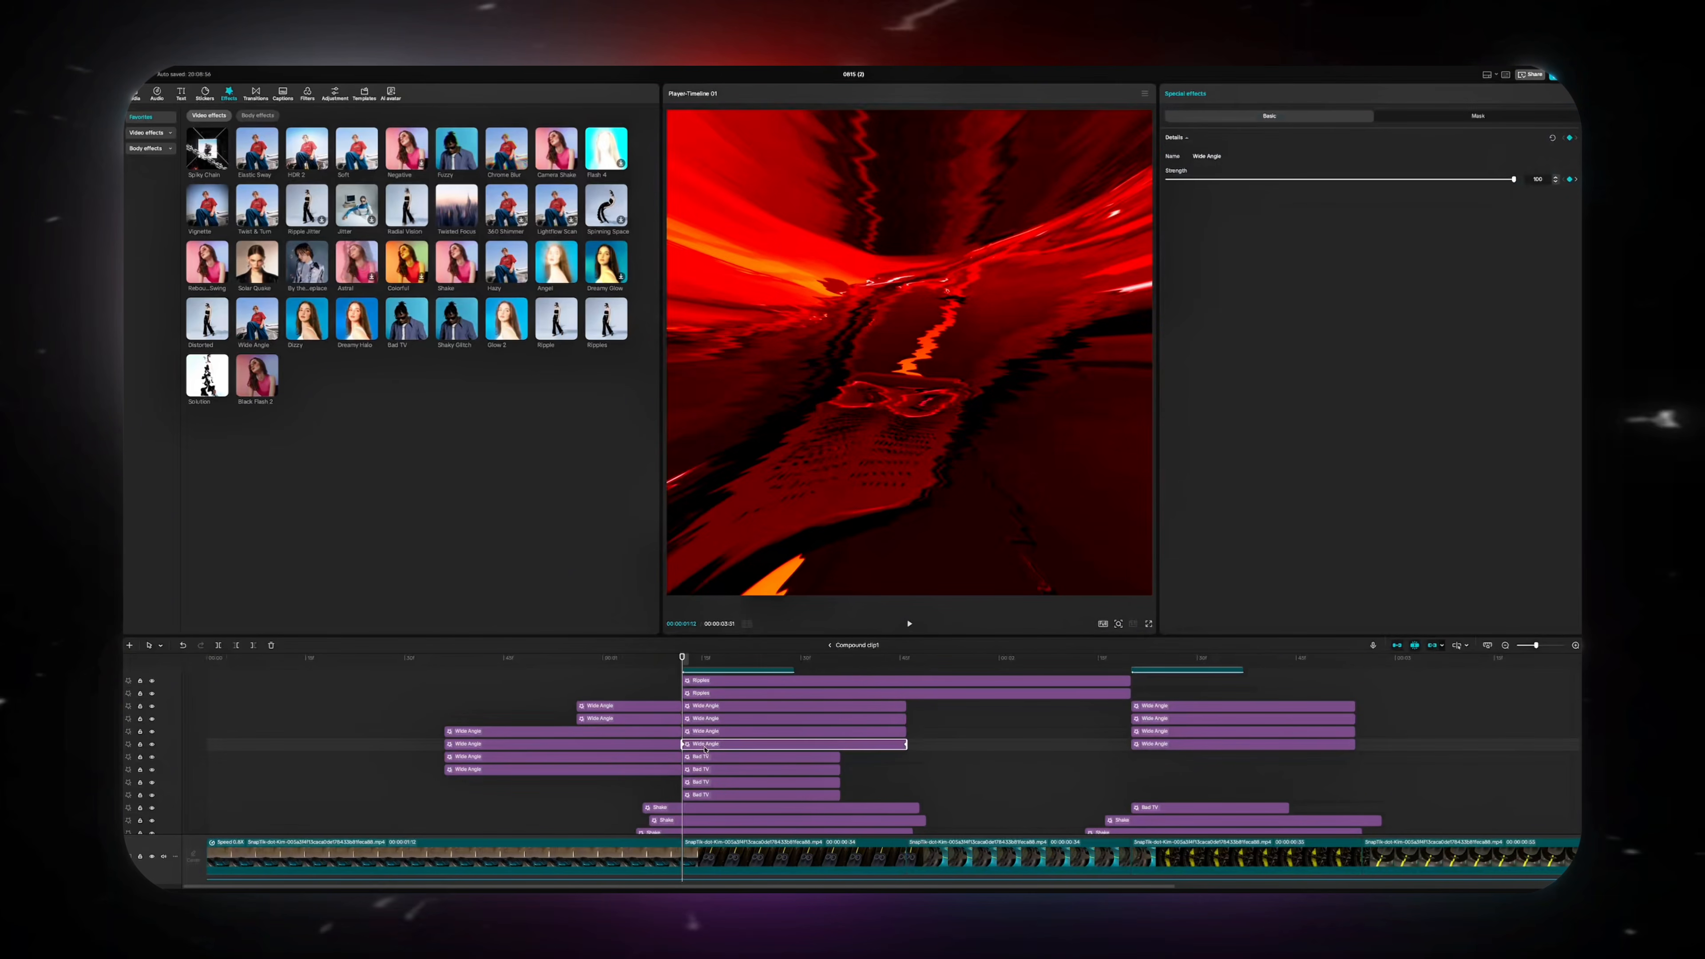
pyautogui.press('Right')
pyautogui.press('Right')
pyautogui.press('Right')
pyautogui.press('Right')
pyautogui.press('Right')
pyautogui.press('Right')
pyautogui.press('Right')
pyautogui.press('Right')
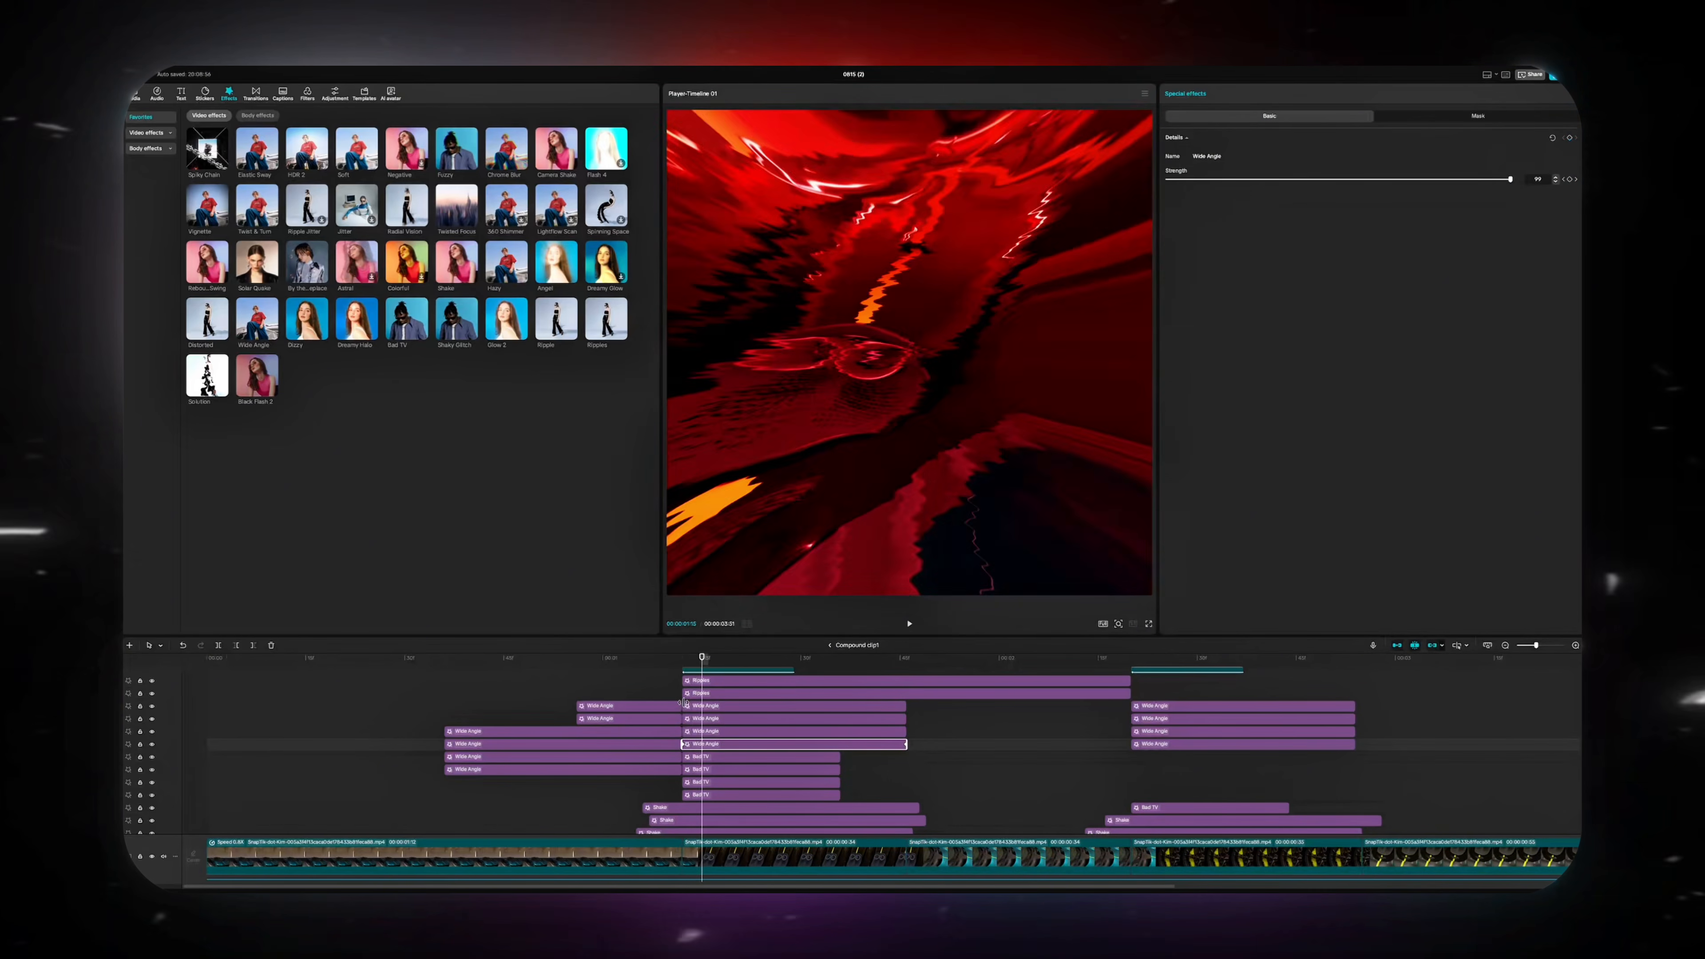
pyautogui.press('Right')
pyautogui.press('Right')
pyautogui.press('Right')
pyautogui.press('Right')
pyautogui.press('Right')
pyautogui.press('Right')
pyautogui.press('Right')
pyautogui.press('Right')
pyautogui.press('Right')
pyautogui.press('Right')
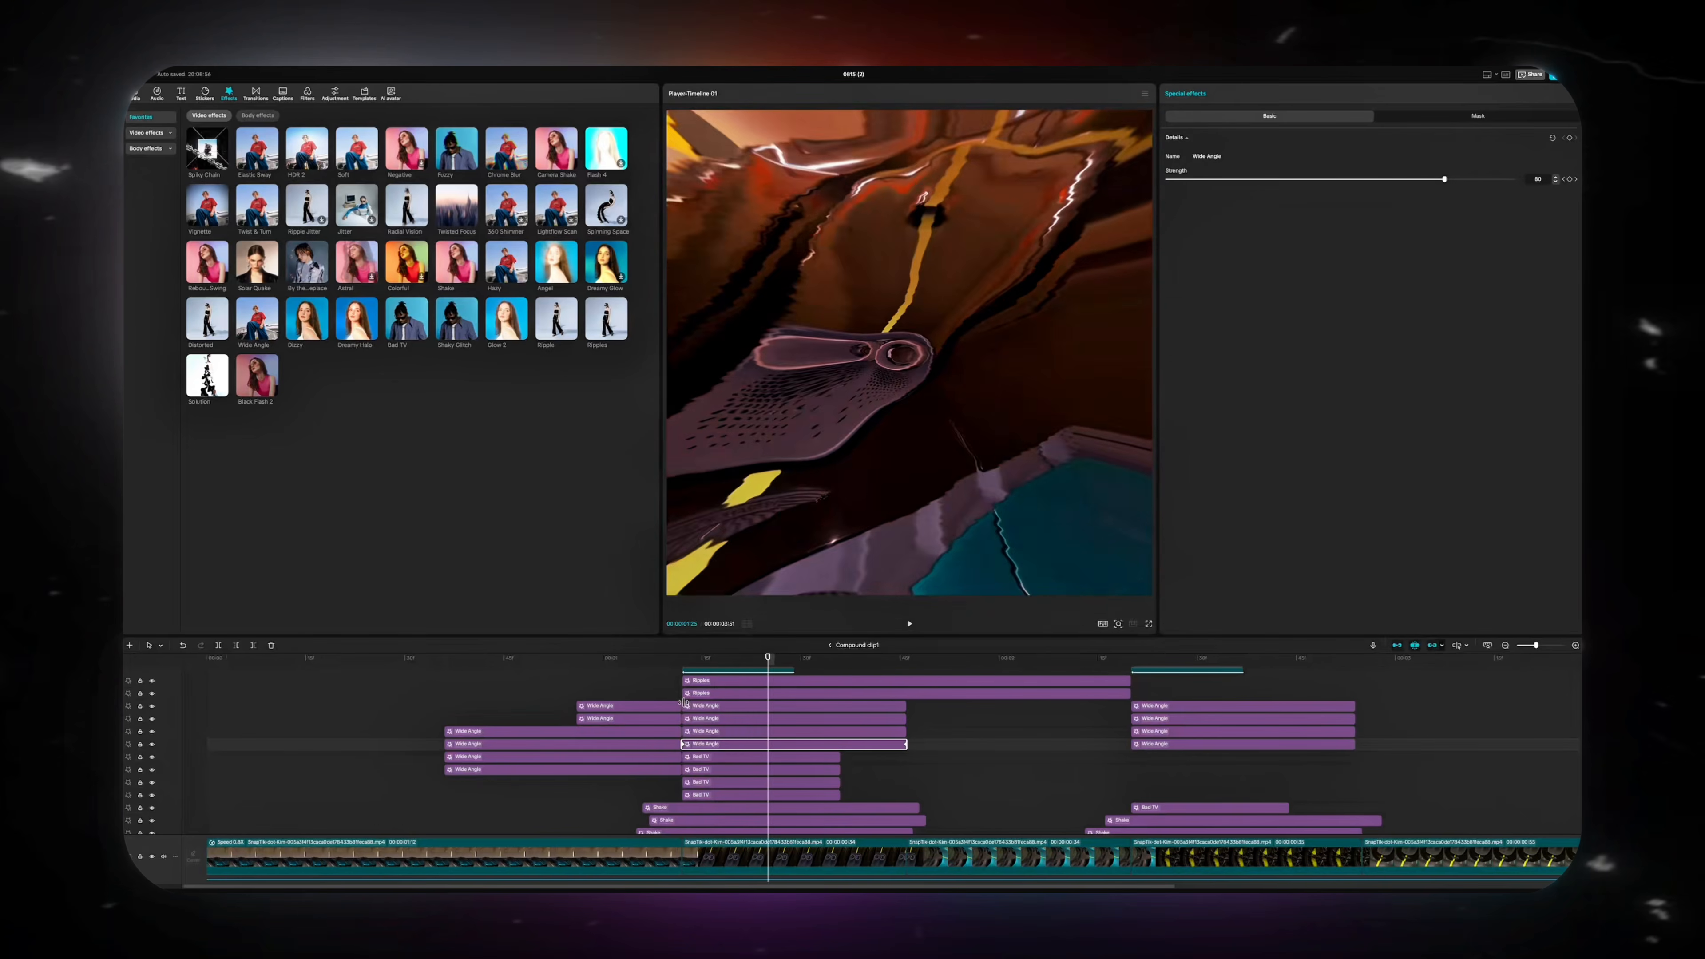
pyautogui.press('Right')
pyautogui.press('Right')
pyautogui.press('Right')
pyautogui.press('Right')
pyautogui.press('Right')
pyautogui.press('Right')
pyautogui.press('Right')
pyautogui.press('Right')
pyautogui.press('Right')
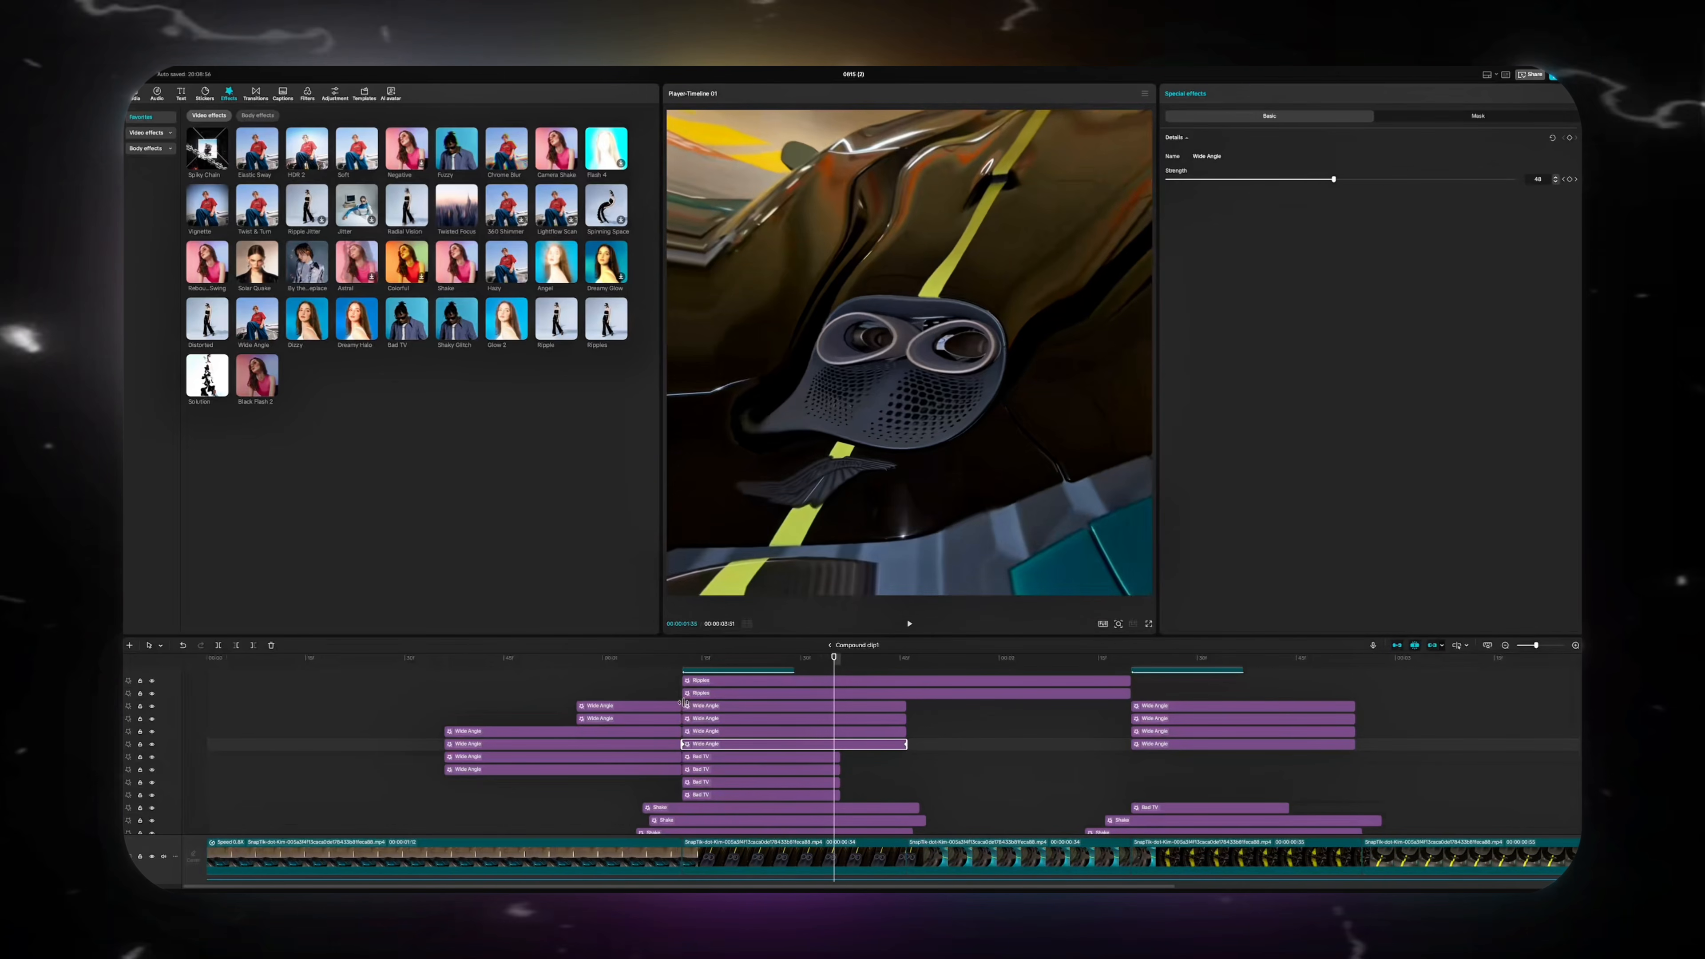
pyautogui.press('Right')
pyautogui.press('Right')
pyautogui.press('Right')
pyautogui.press('Right')
pyautogui.press('Right')
pyautogui.press('Right')
pyautogui.press('Right')
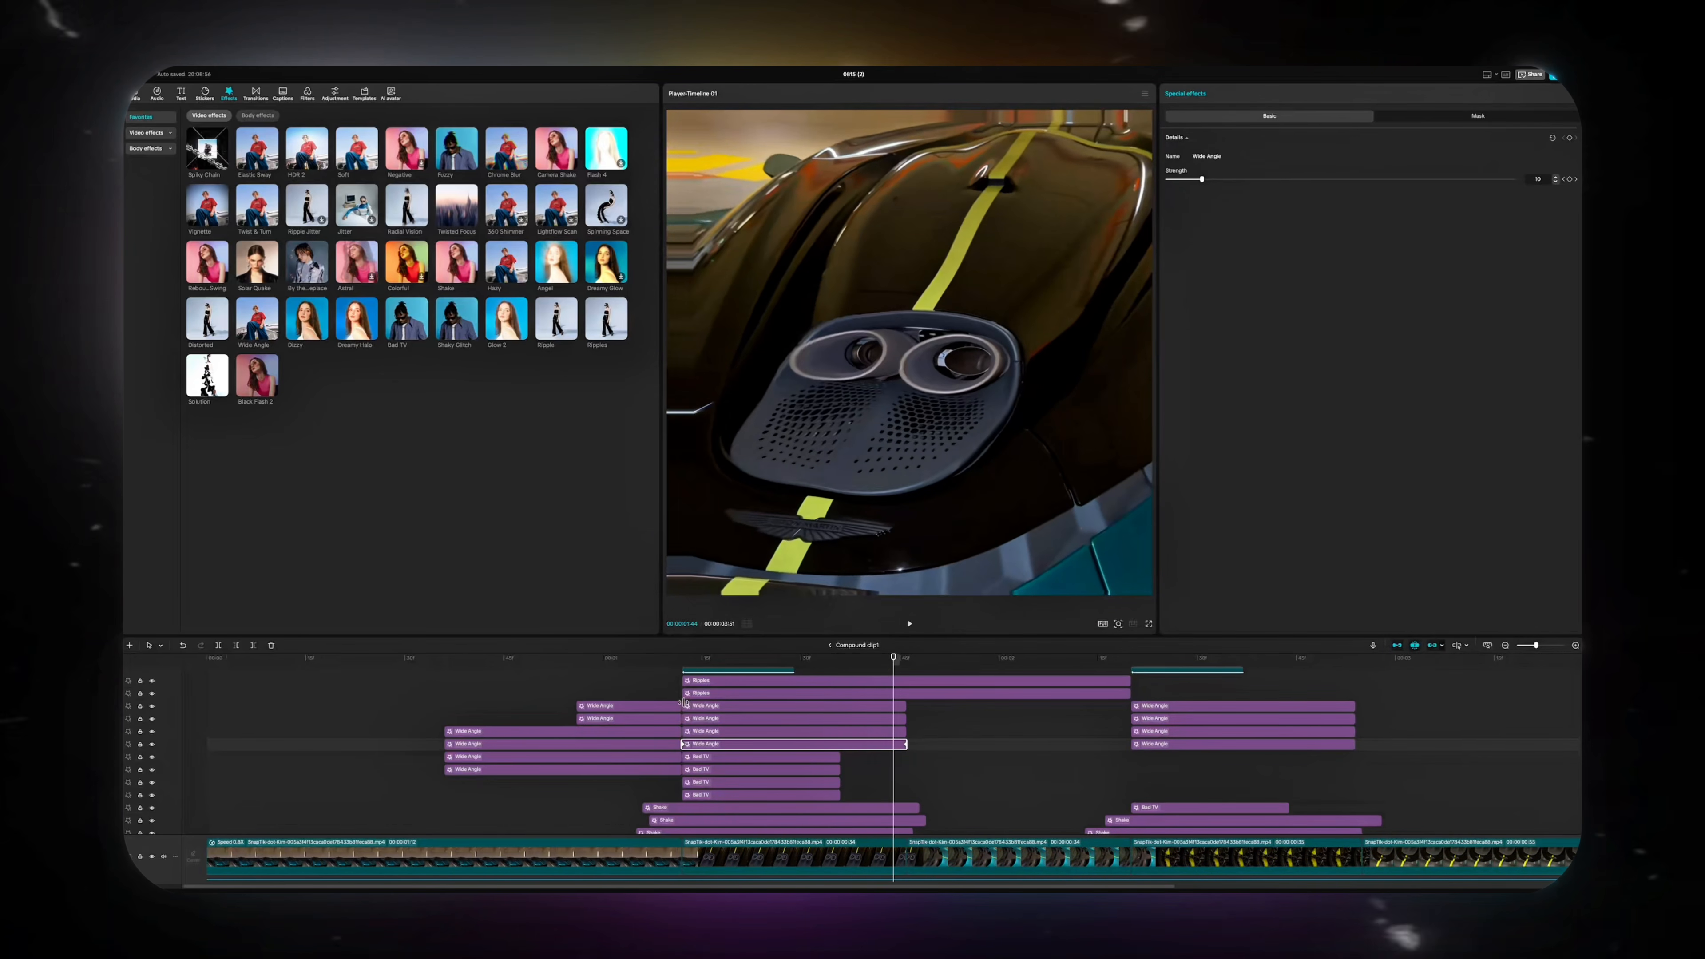
# Check the easing of the end keyframes on the four stacked Wide Angle effects that follow the first cut
pyautogui.rightClick(904, 743)
pyautogui.click(894, 774)
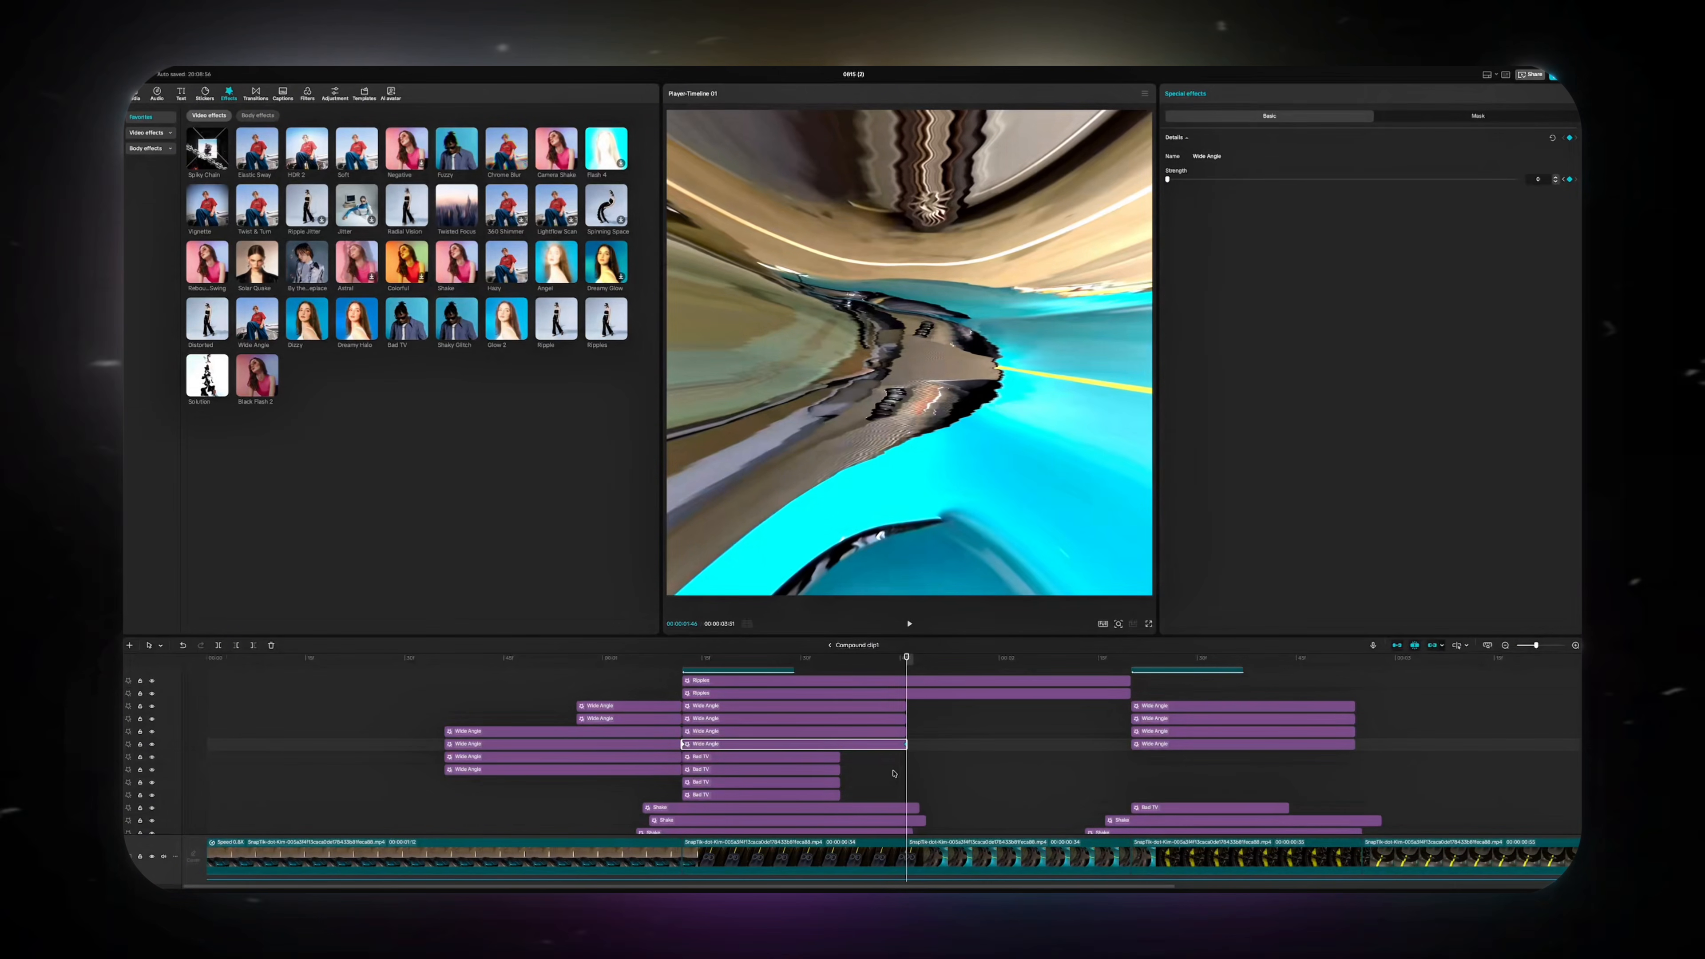
pyautogui.click(902, 732)
pyautogui.rightClick(903, 733)
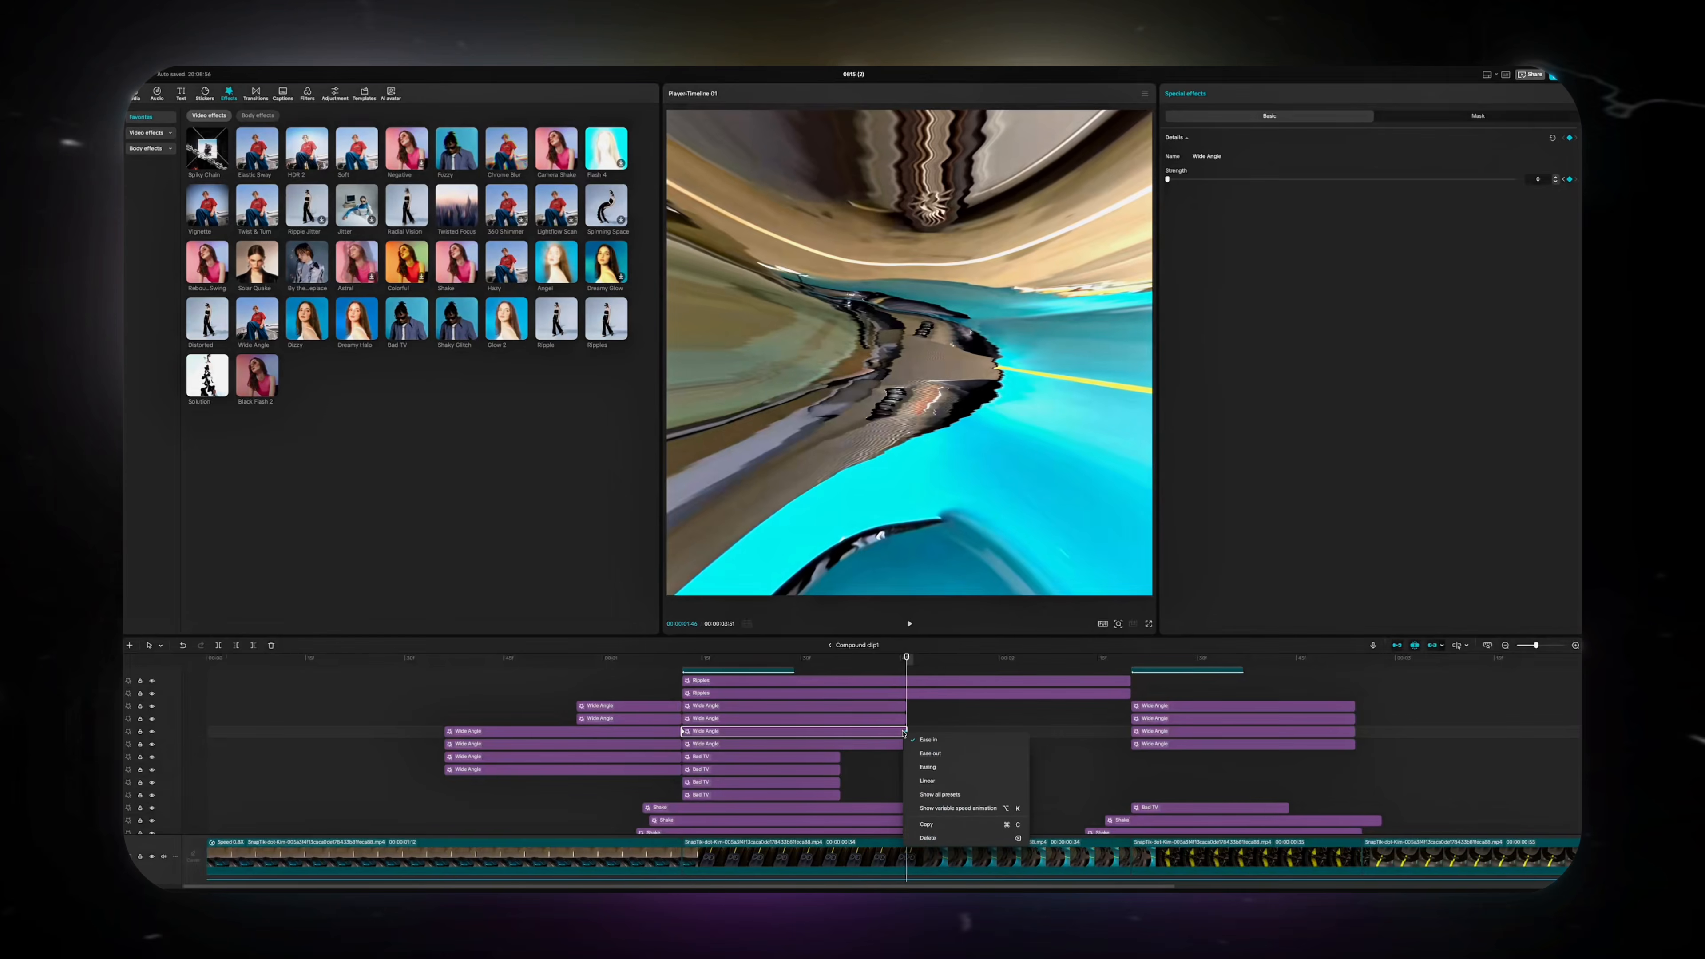
pyautogui.click(889, 737)
pyautogui.rightClick(904, 721)
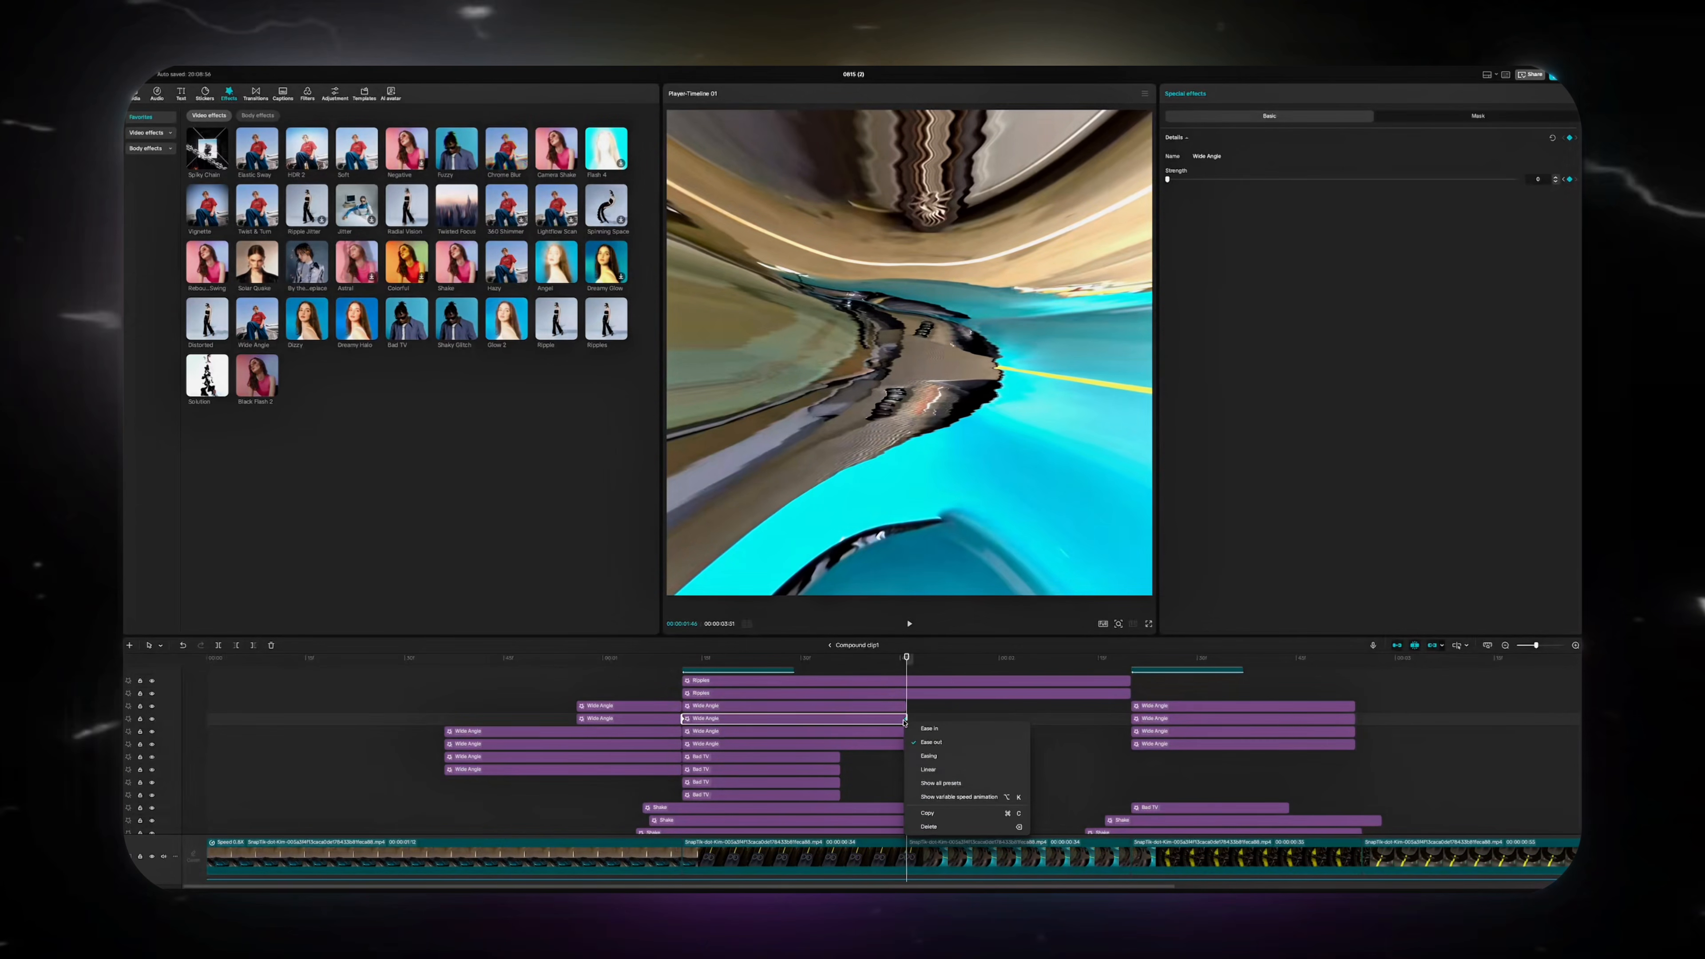
pyautogui.click(896, 707)
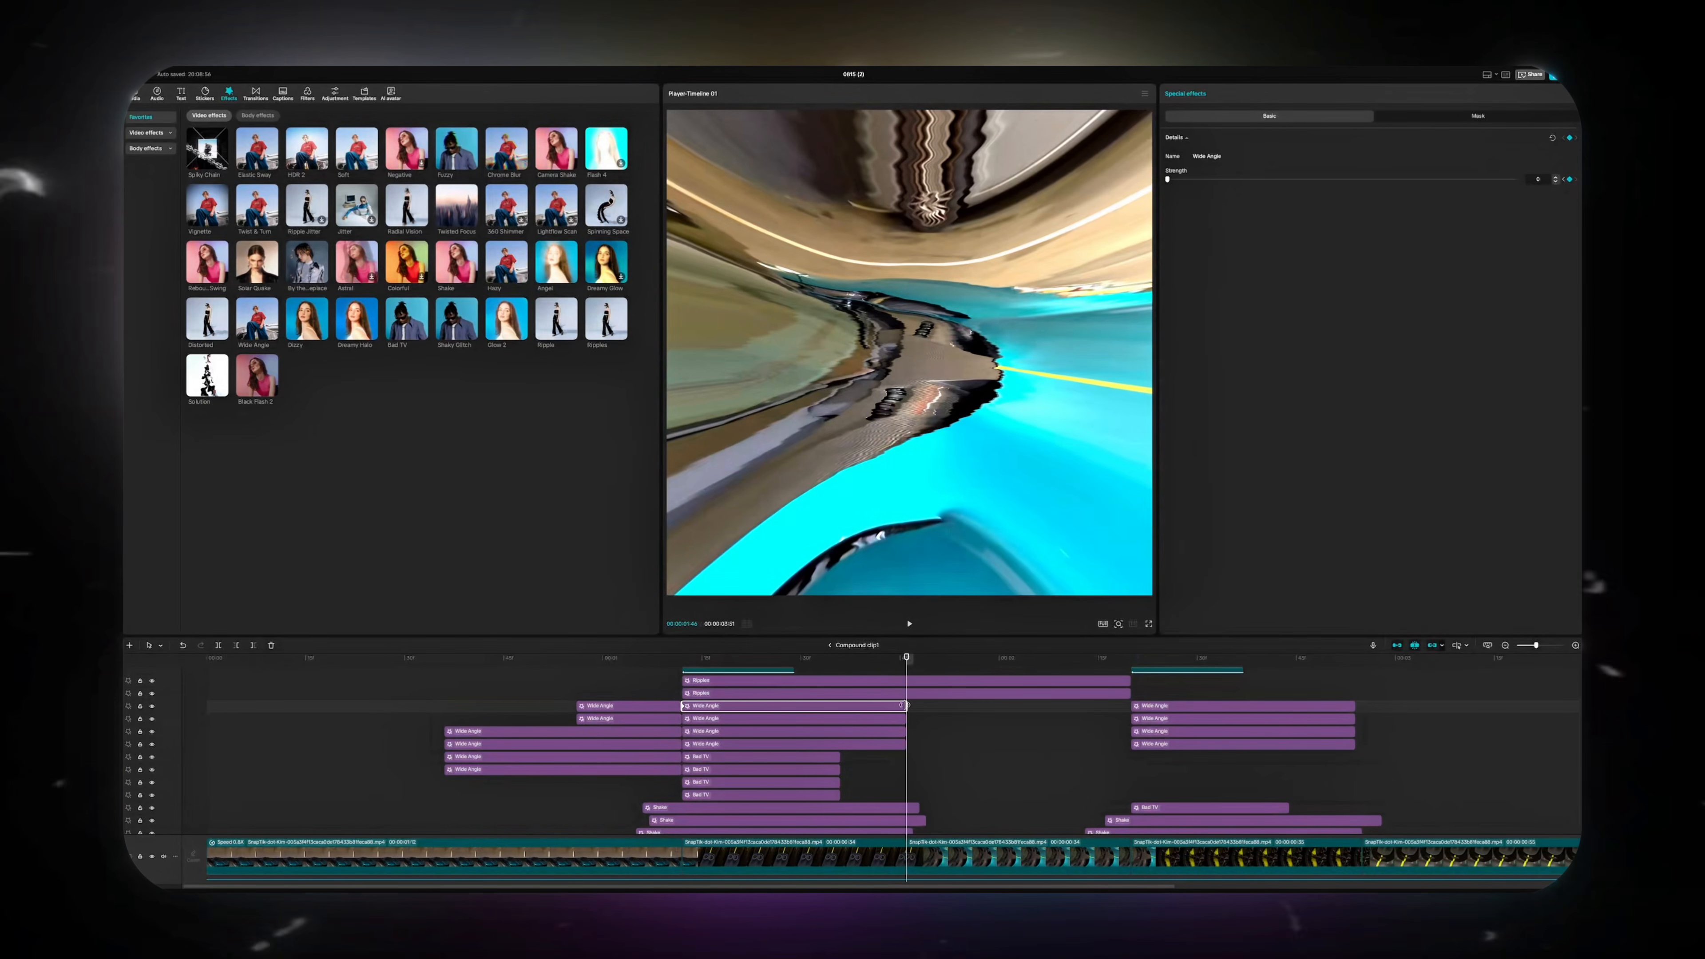
pyautogui.rightClick(905, 706)
pyautogui.click(932, 727)
# Check the easing options of the end keyframe on the uppermost of the four long Wide Angle effects before the first cut
pyautogui.click(939, 752)
pyautogui.moveTo(940, 751); pyautogui.dragTo(445, 734)
pyautogui.click(451, 732)
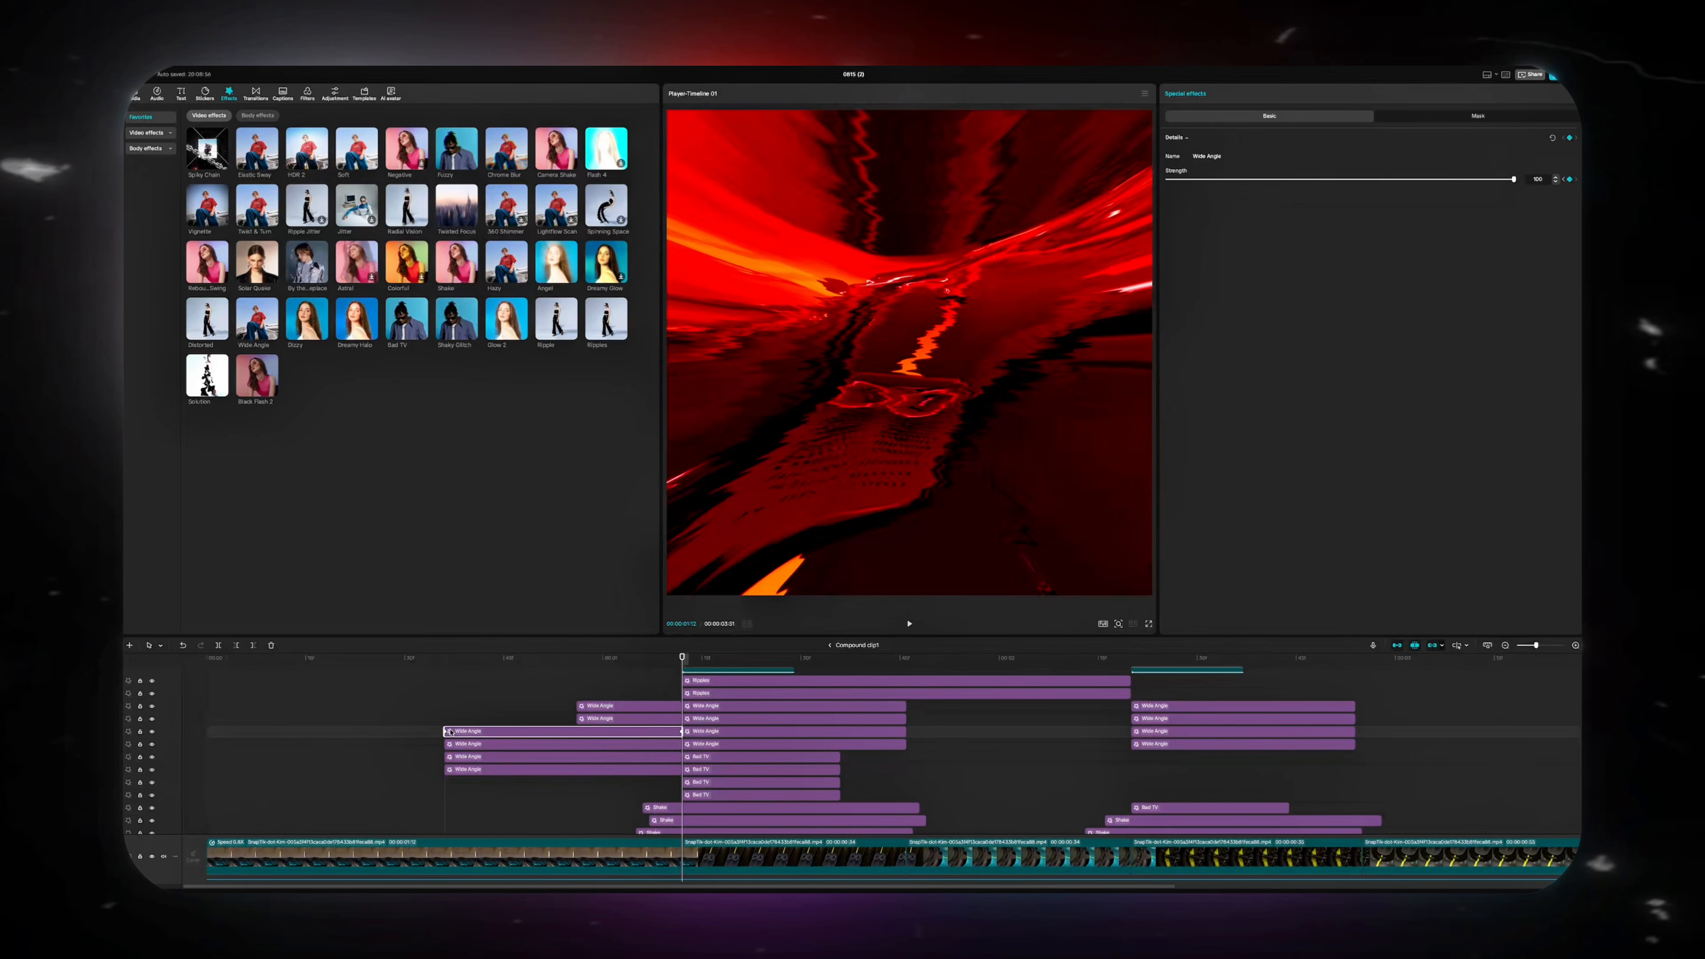
pyautogui.rightClick(680, 734)
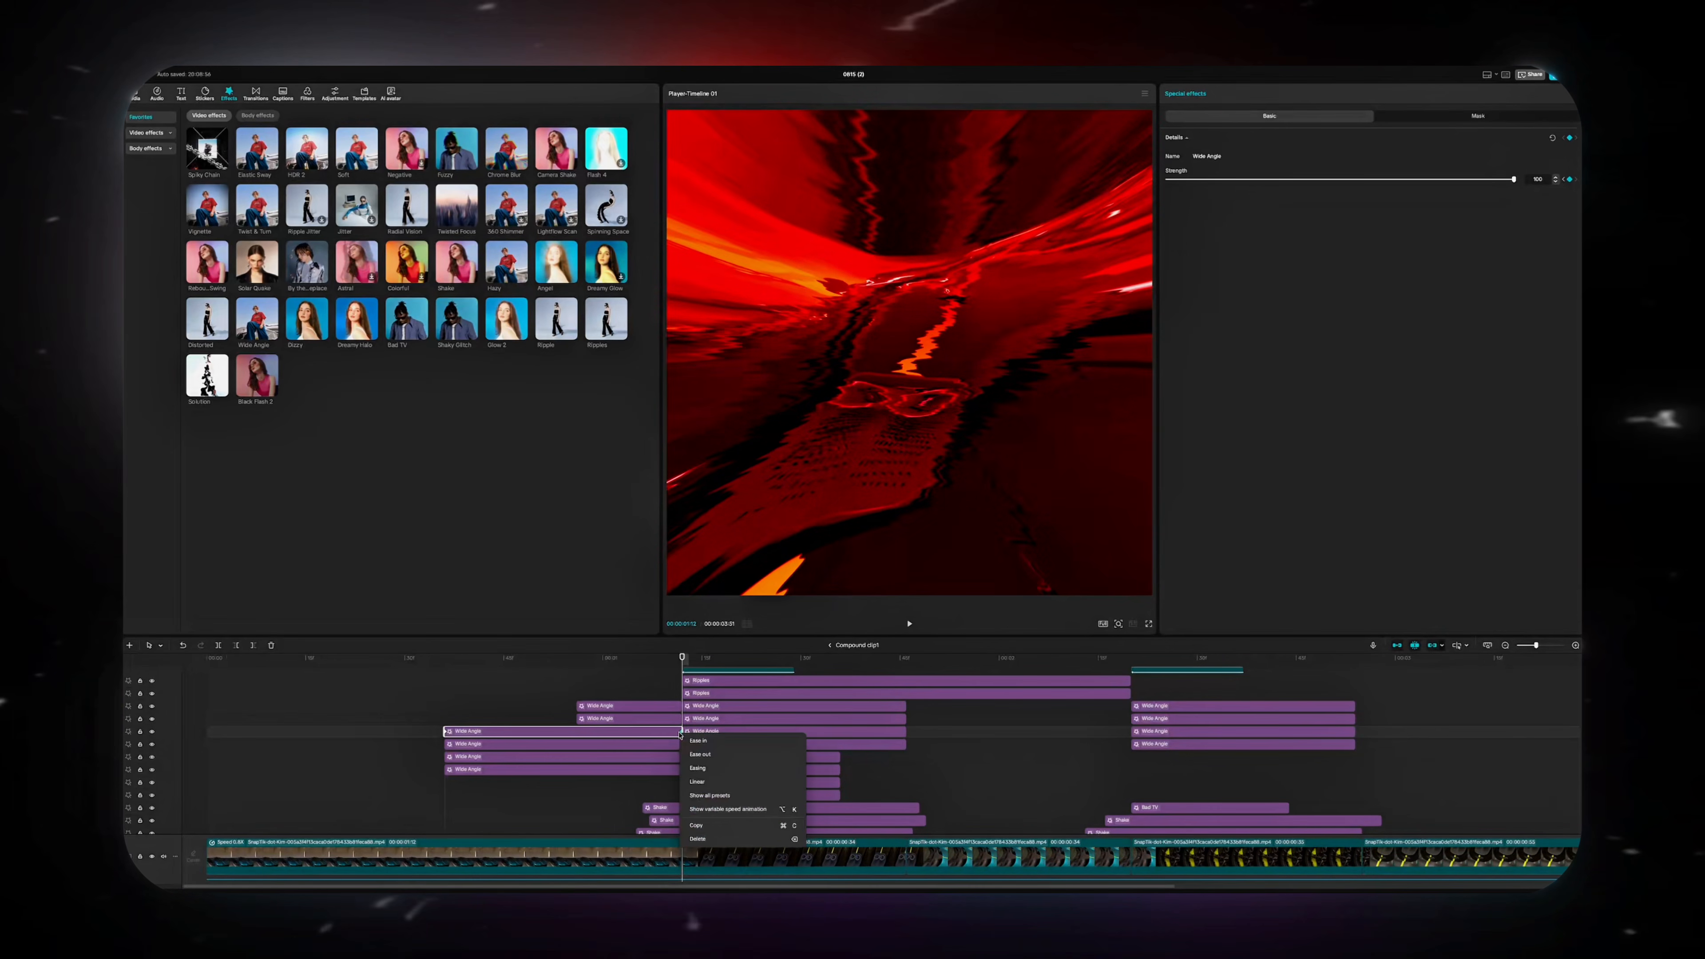
pyautogui.click(696, 794)
pyautogui.click(706, 736)
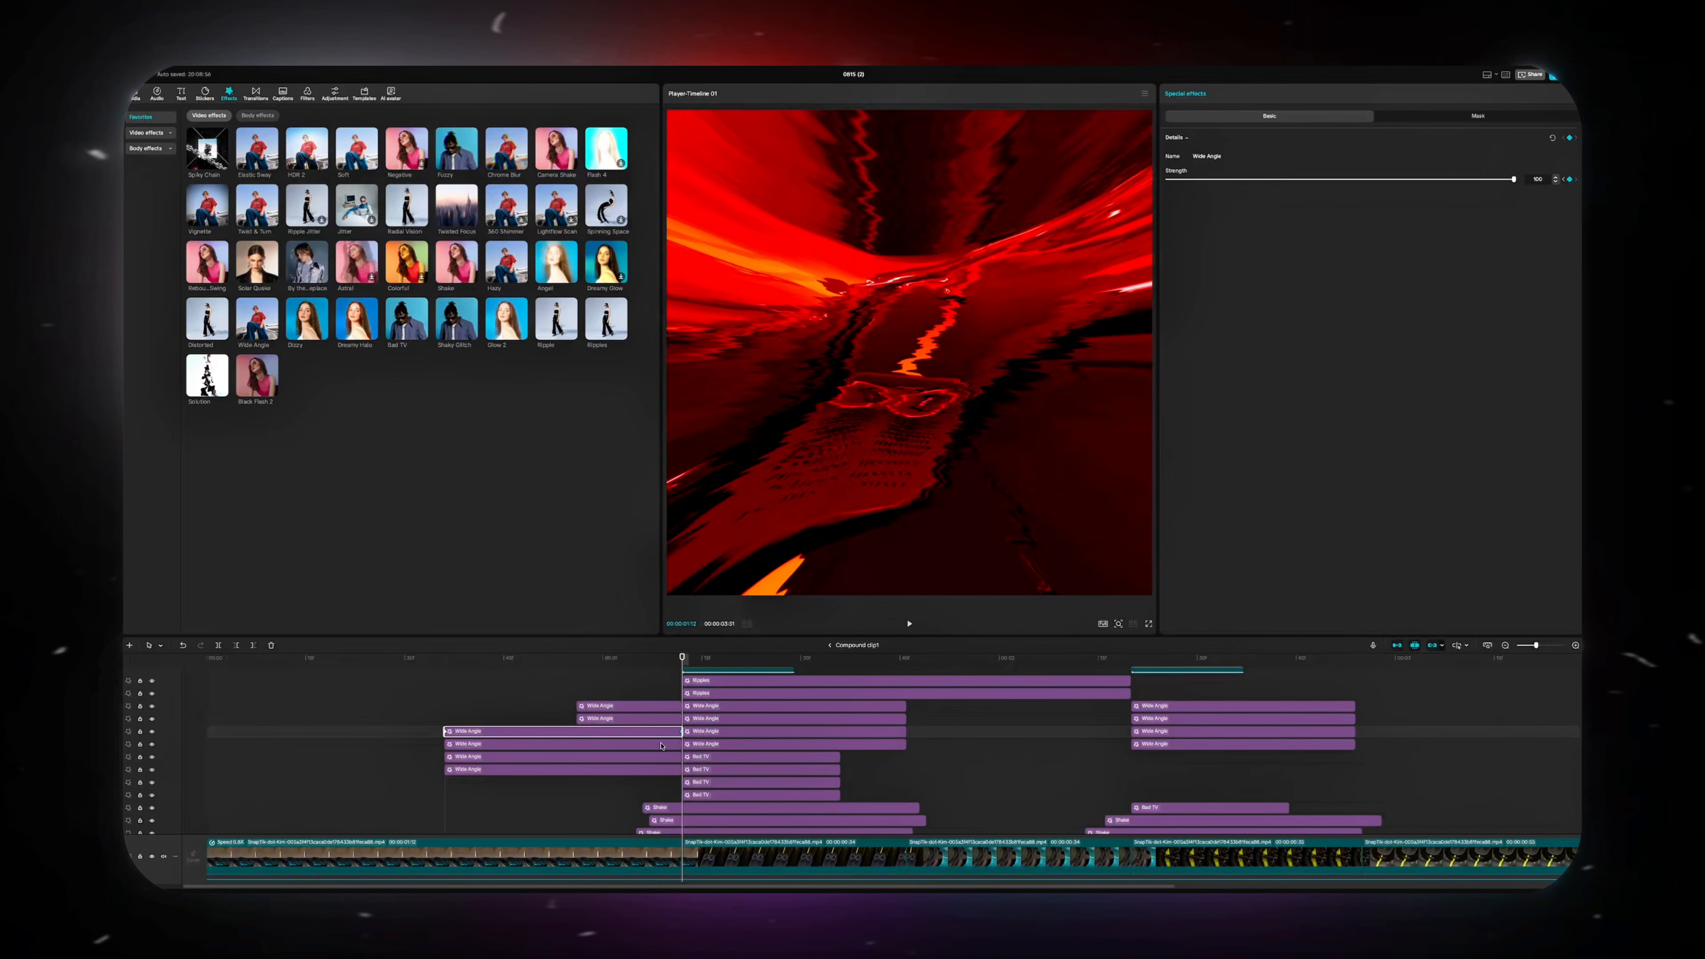
# Check the preset easing curves of the end keyframes on the second and third long Wide Angle effects before the first cut
pyautogui.rightClick(680, 744)
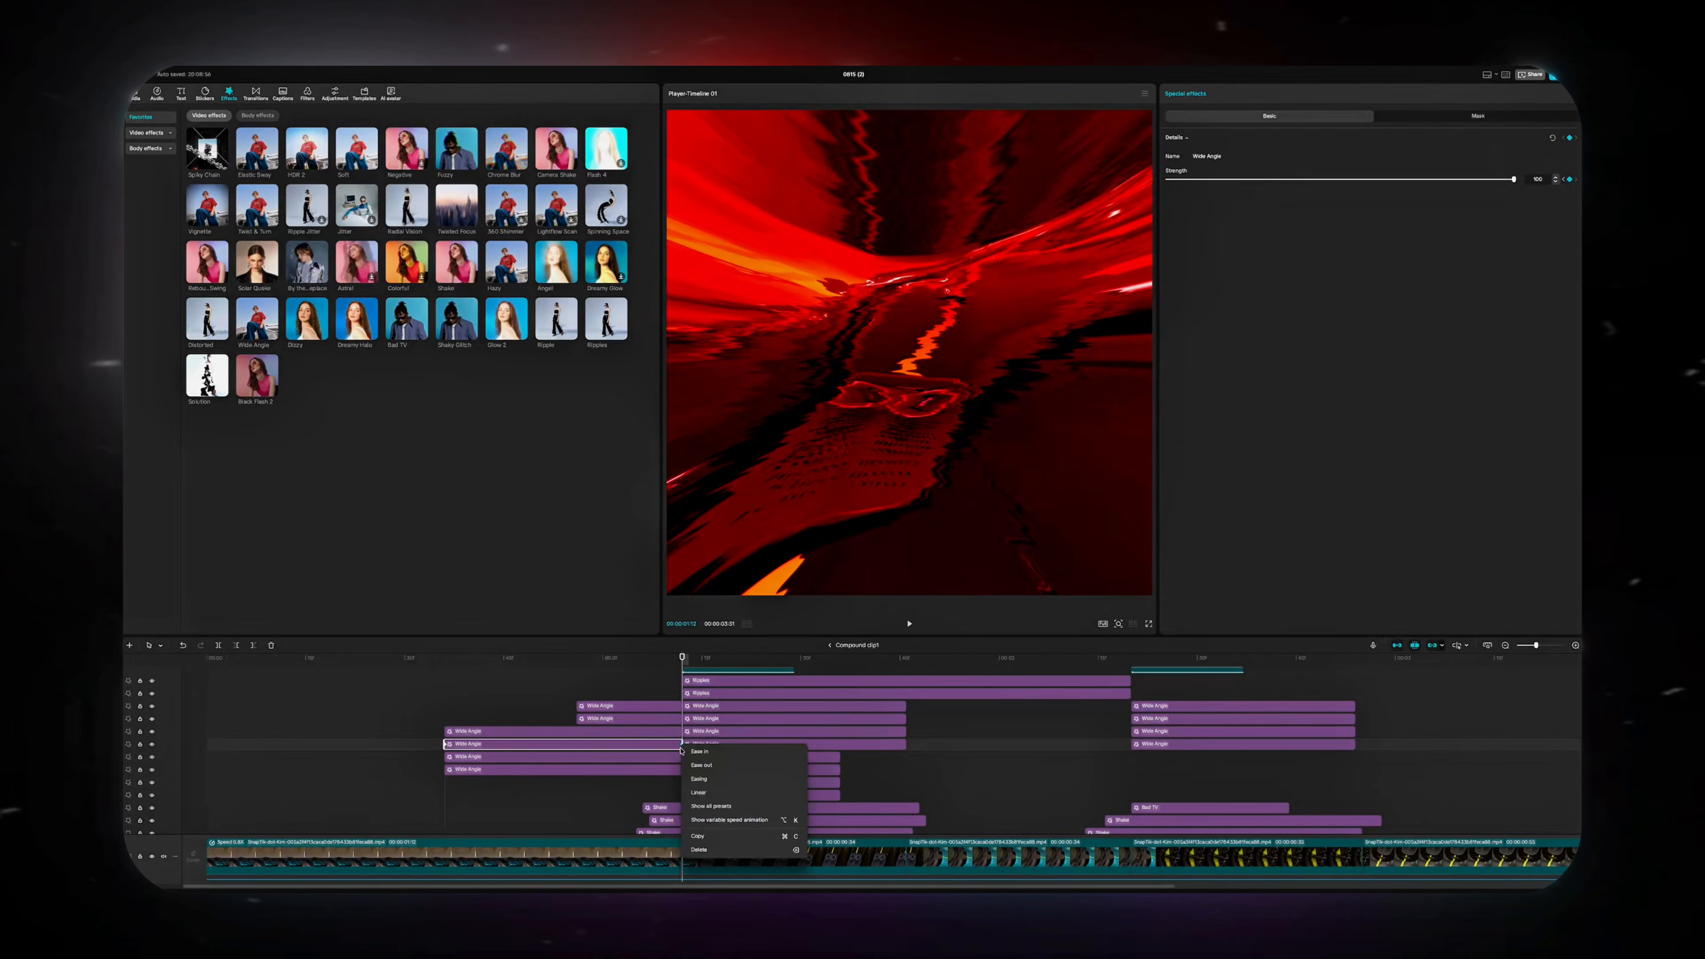
pyautogui.click(694, 804)
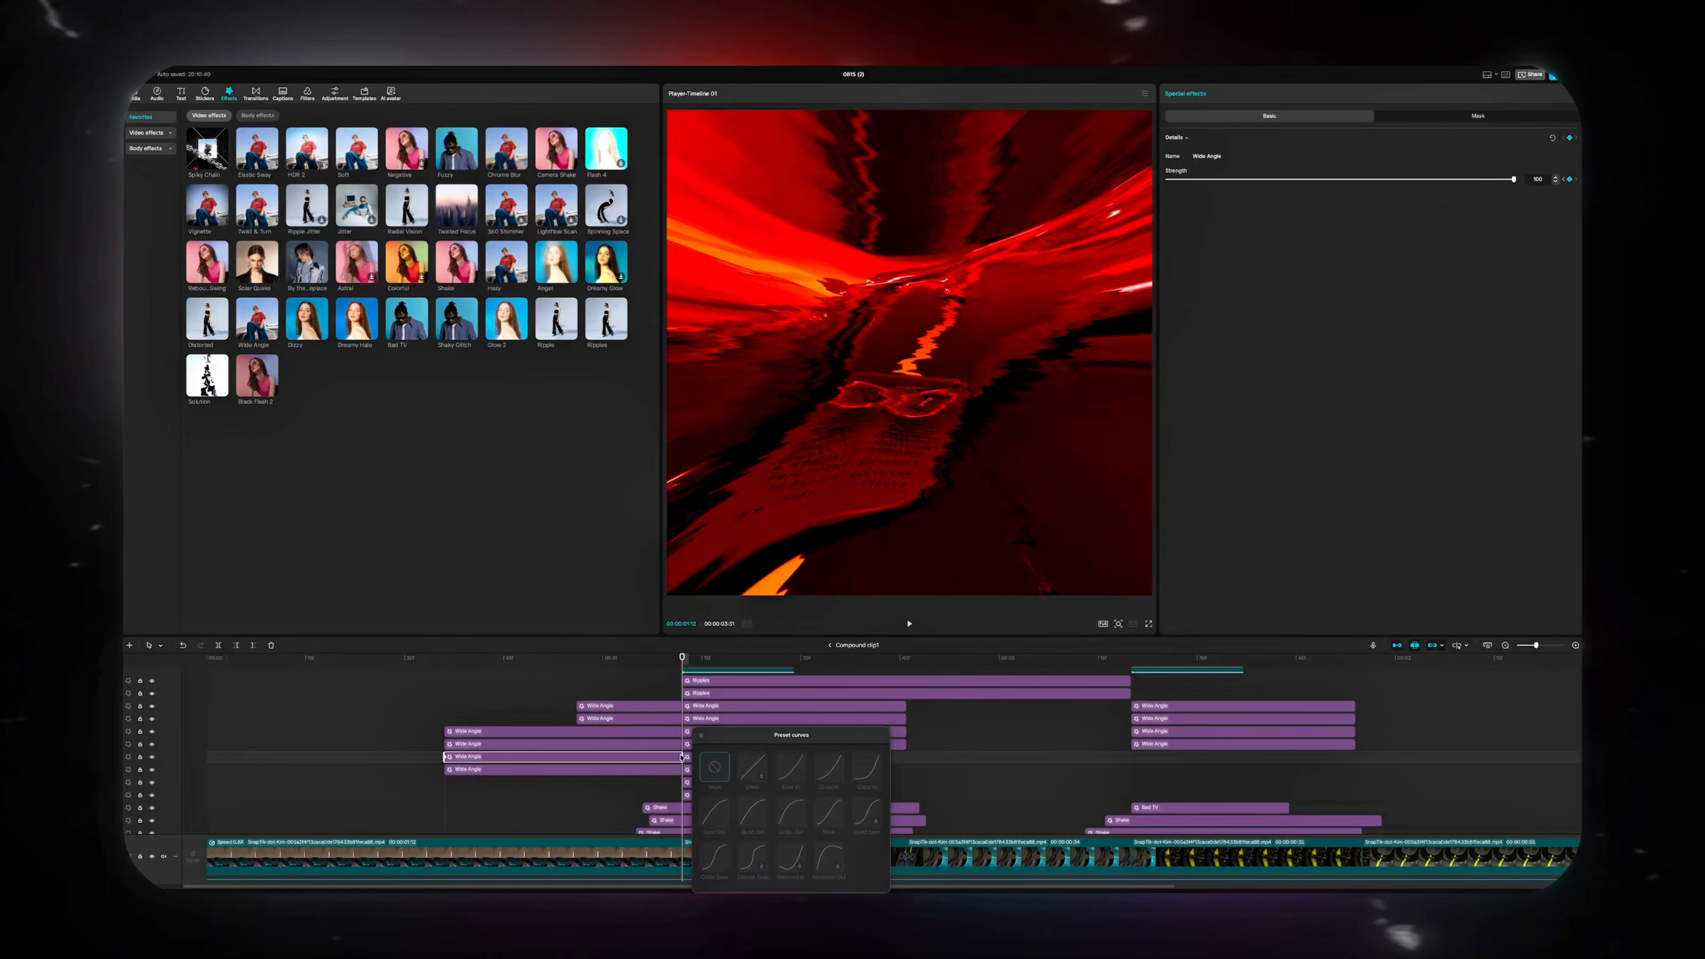
pyautogui.rightClick(681, 757)
pyautogui.click(702, 819)
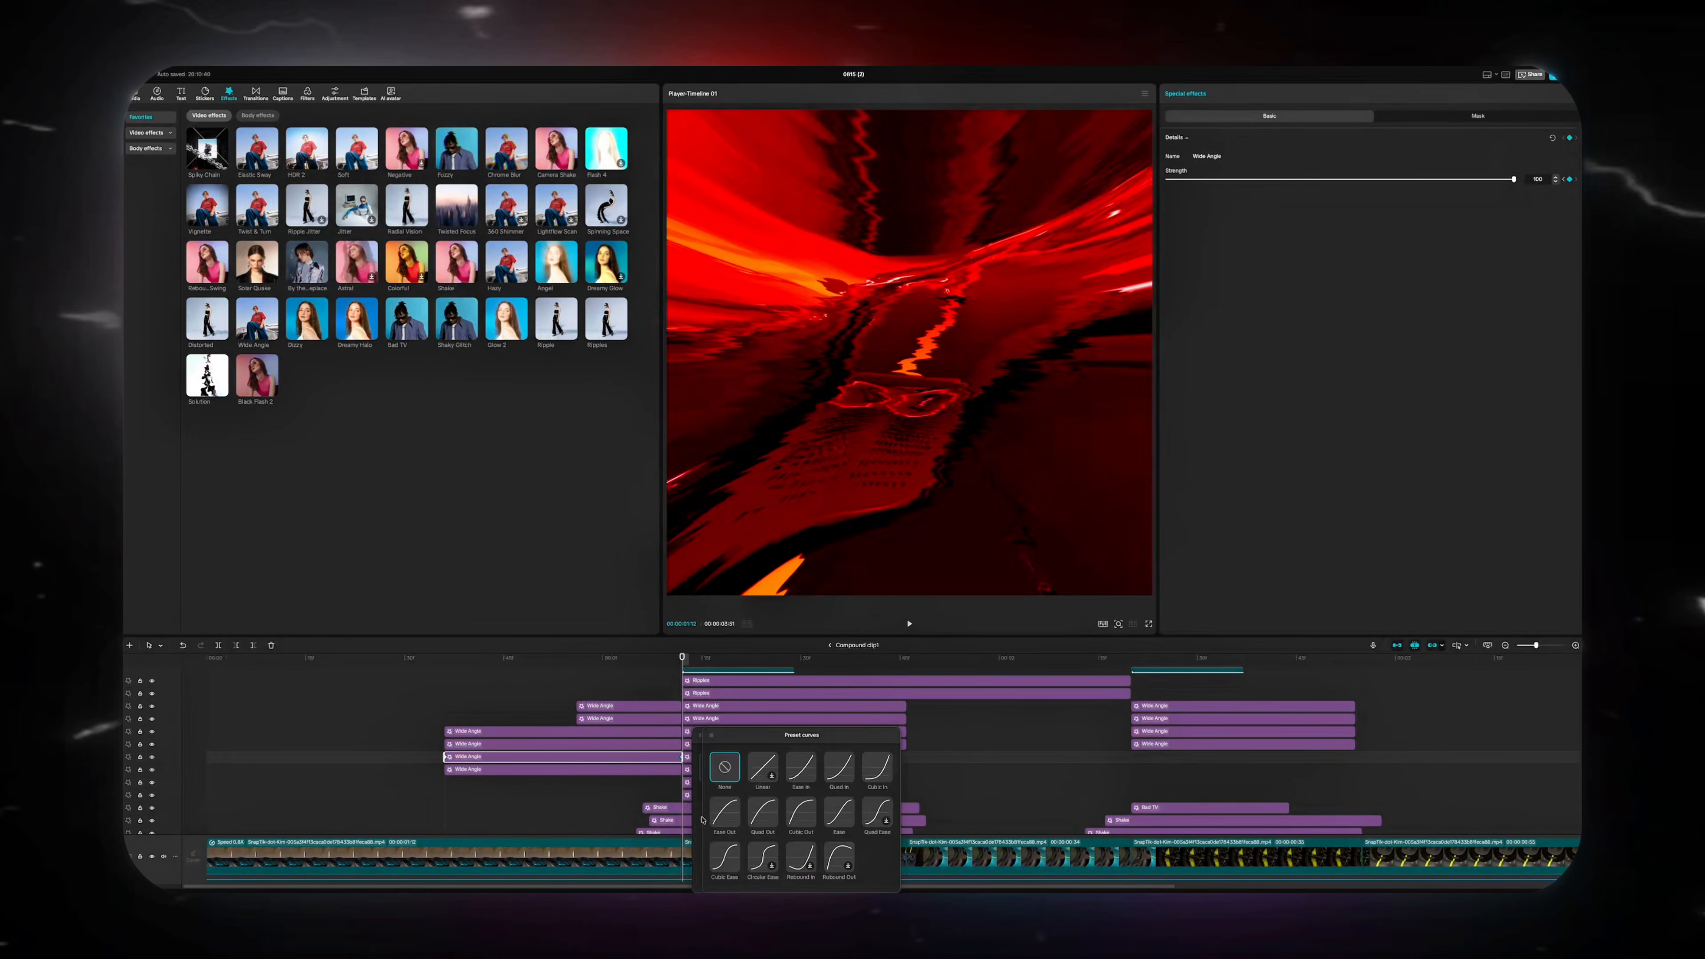
pyautogui.click(702, 736)
# Check the preset easing curve of the lowest long Wide Angle effect's end keyframe, and recheck the third effect's
pyautogui.click(682, 768)
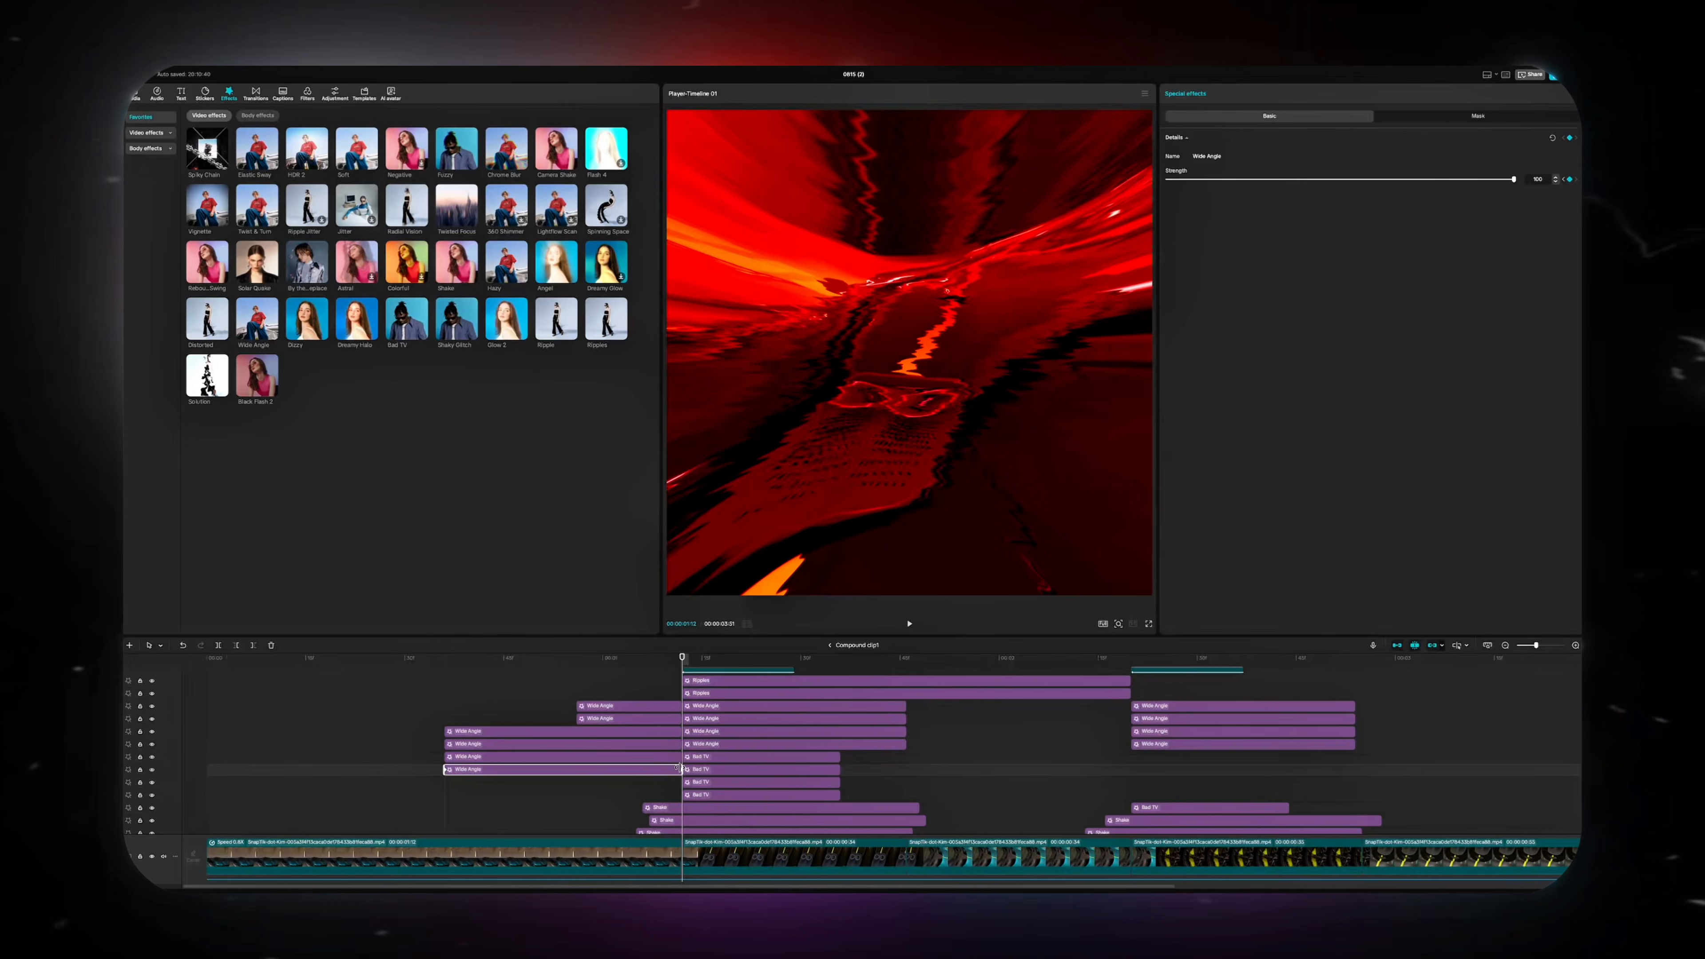
pyautogui.rightClick(678, 768)
pyautogui.click(702, 831)
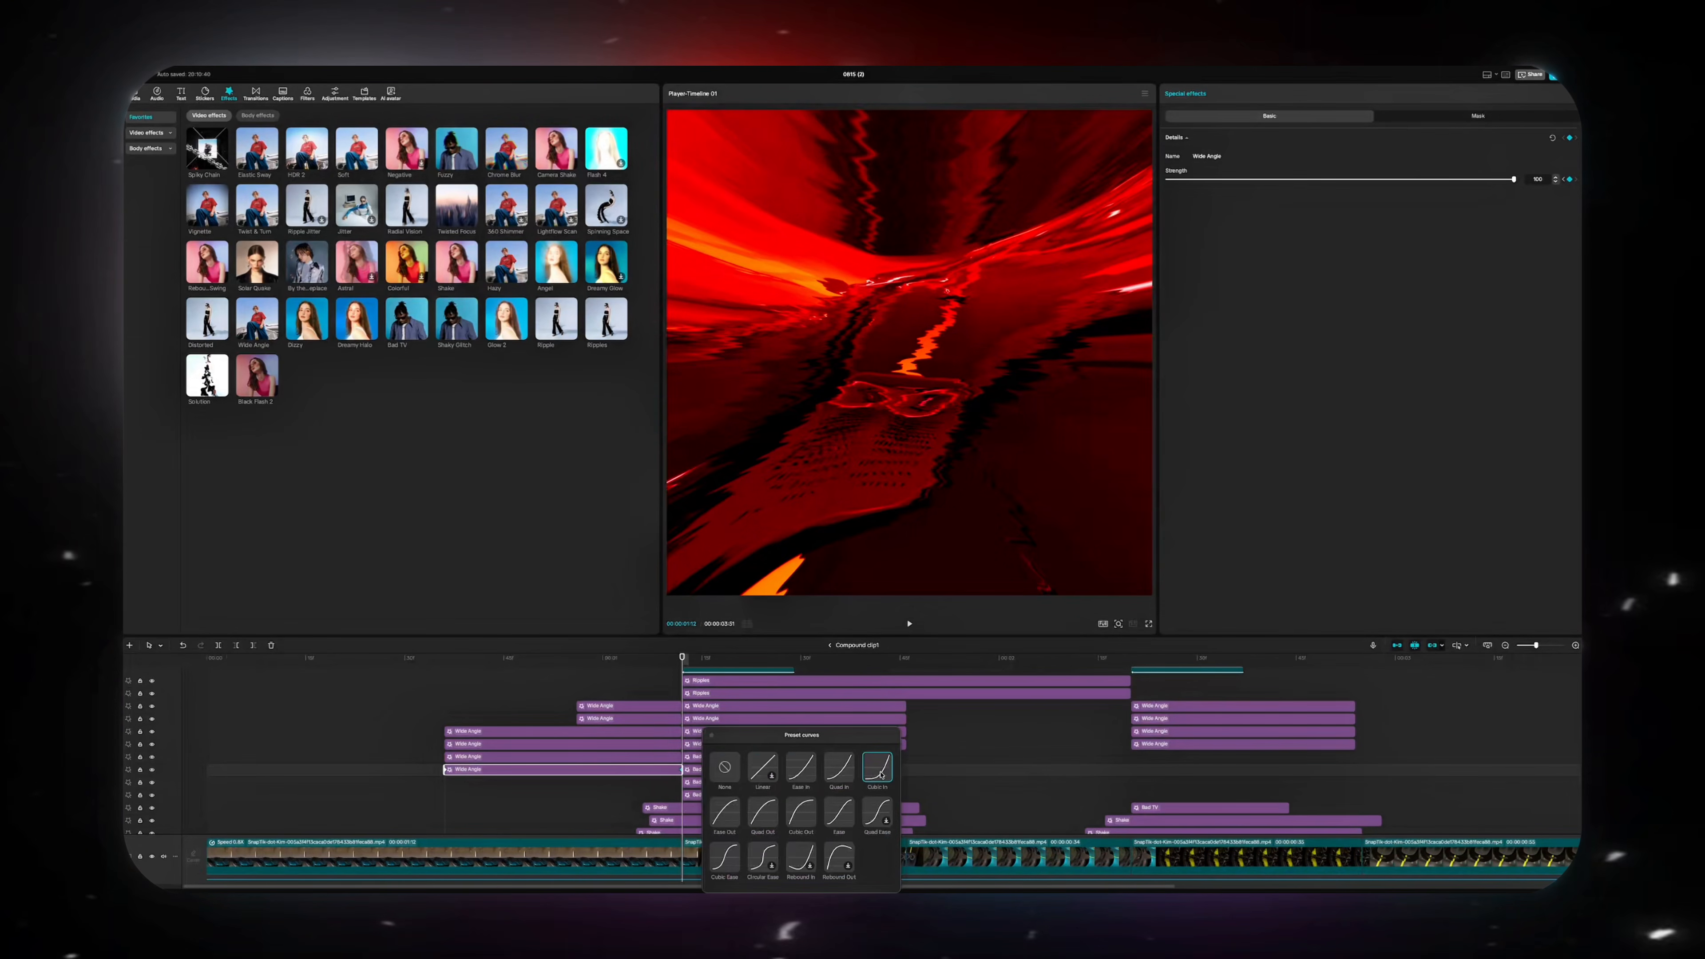
pyautogui.click(713, 738)
pyautogui.moveTo(485, 798); pyautogui.dragTo(530, 731)
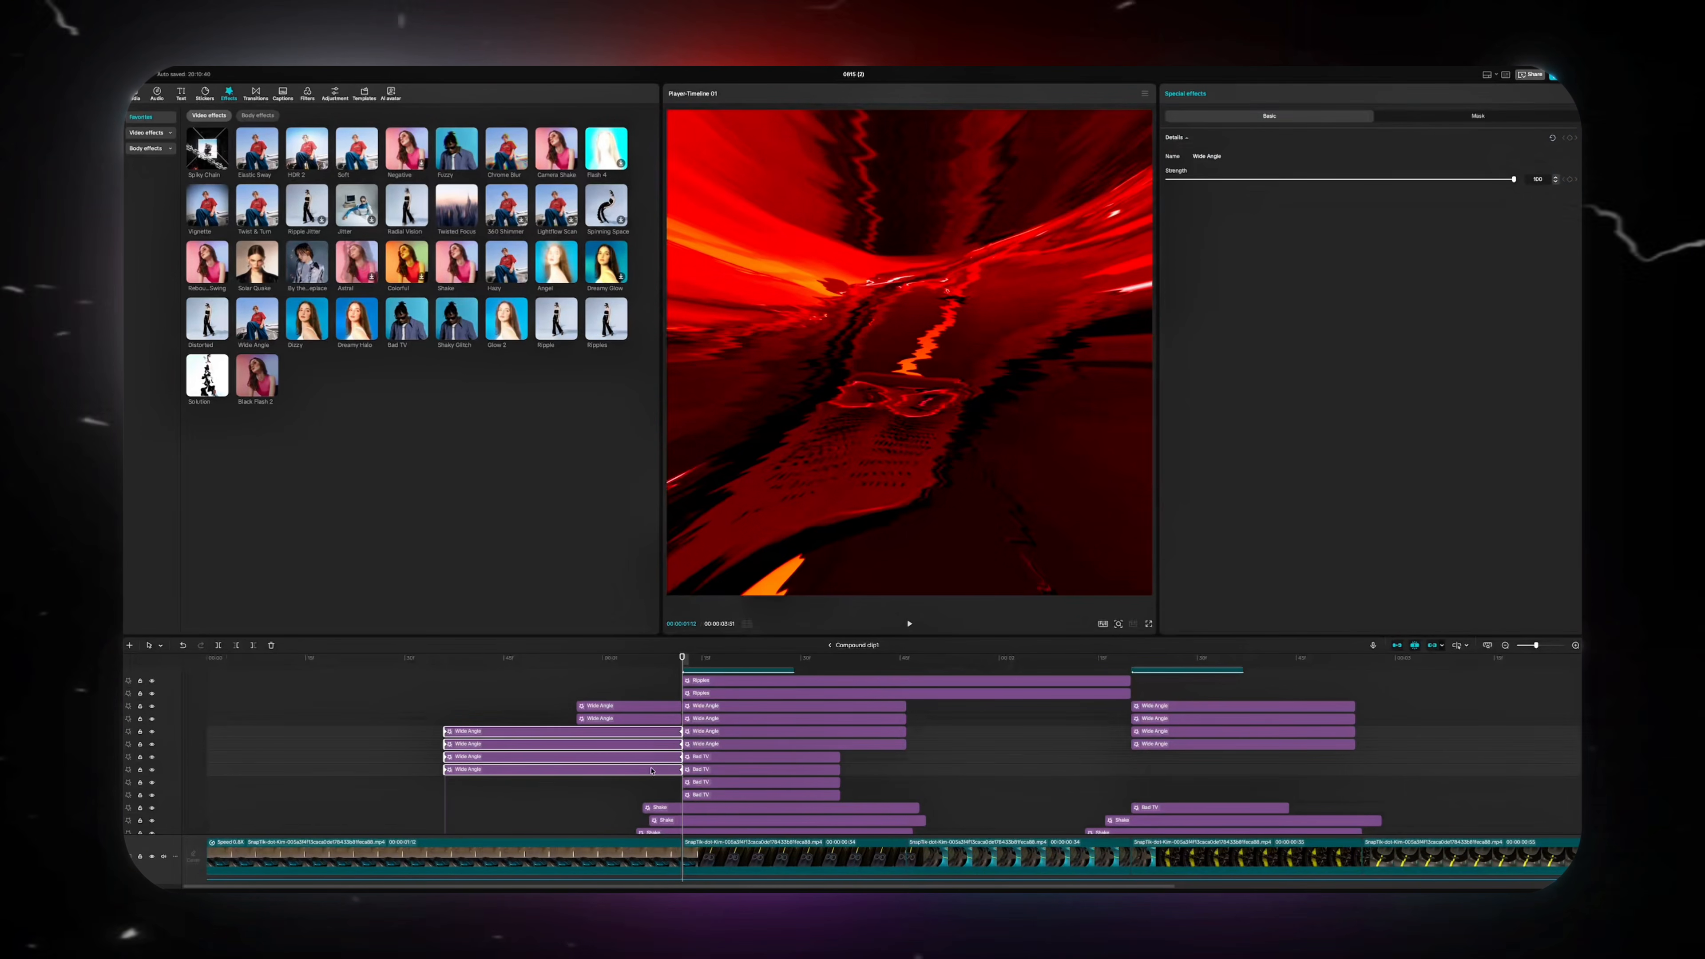
pyautogui.rightClick(677, 757)
pyautogui.click(702, 821)
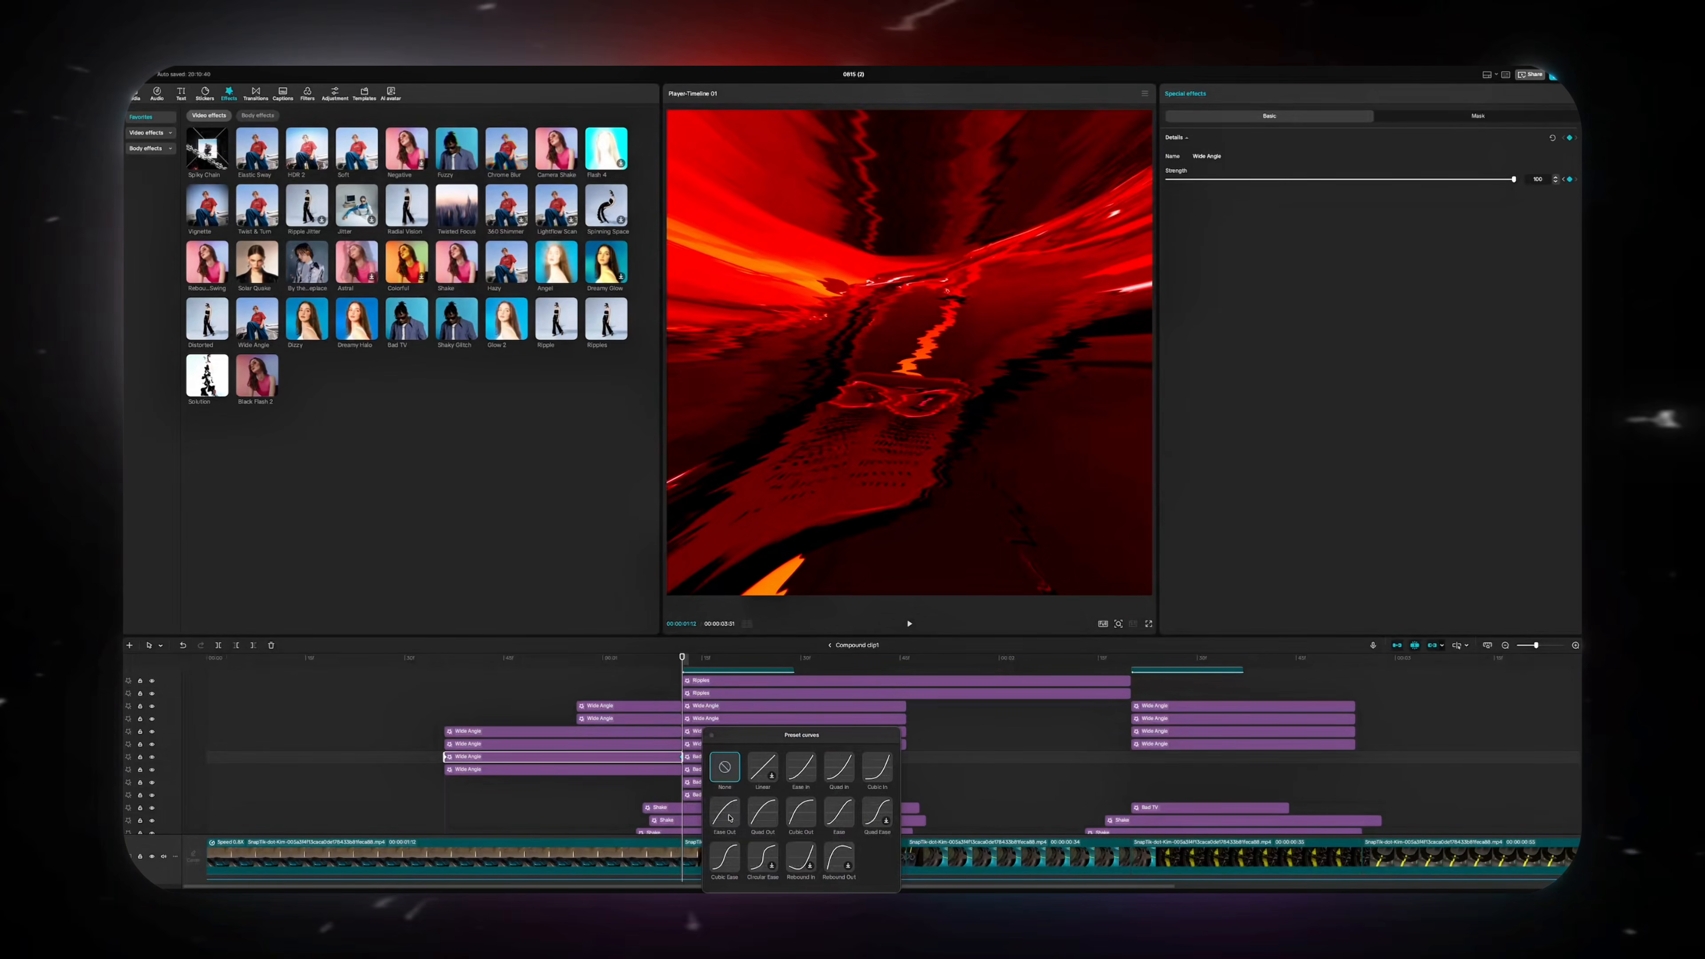
pyautogui.click(712, 736)
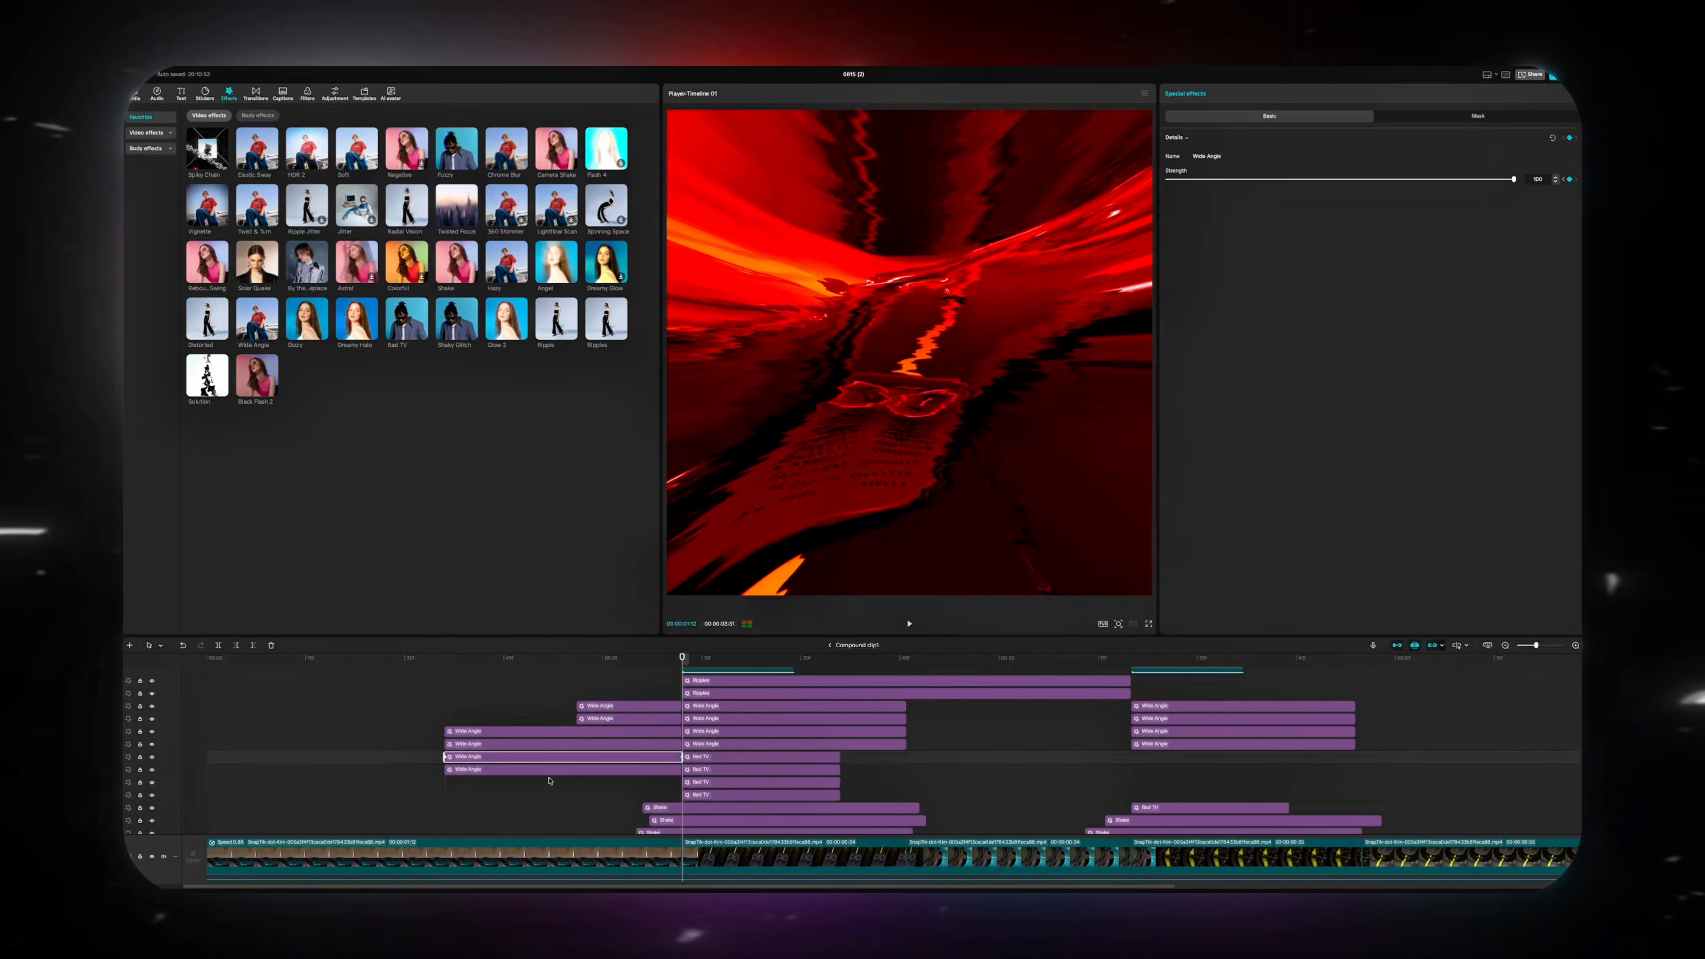
# Check the easing of the end keyframes on the two short Wide Angle effects stacked before the first cut
pyautogui.moveTo(489, 798); pyautogui.dragTo(583, 716)
pyautogui.click(557, 712)
pyautogui.click(584, 717)
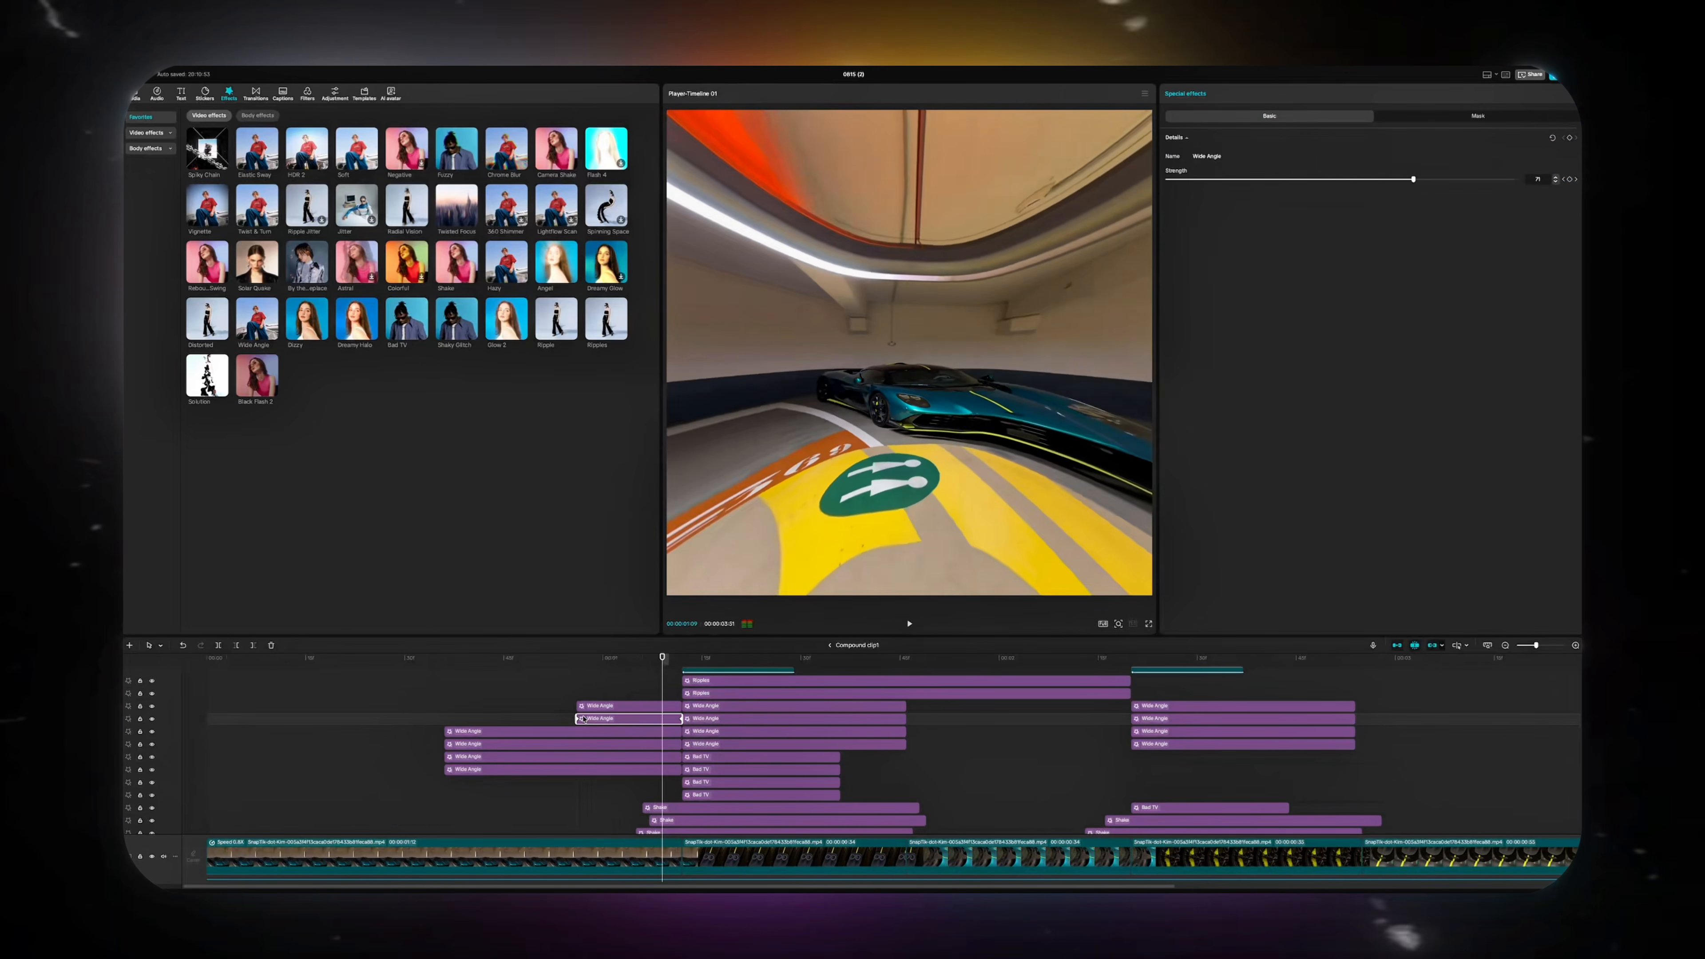
pyautogui.rightClick(678, 719)
pyautogui.click(673, 722)
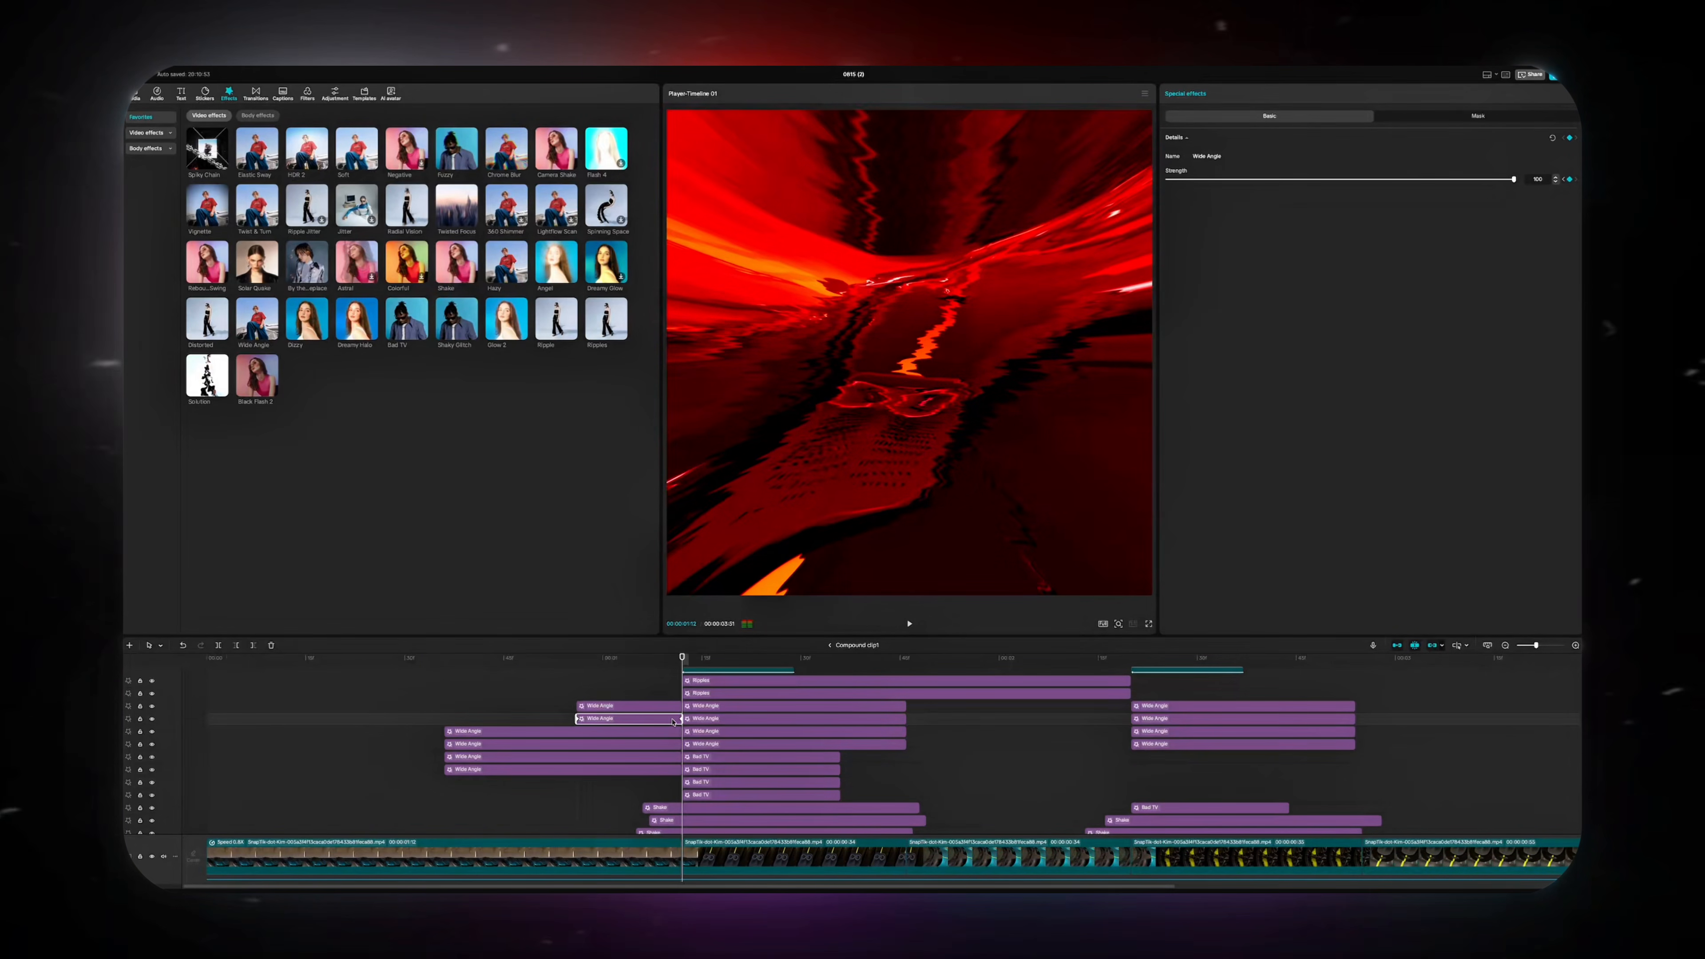
pyautogui.rightClick(680, 718)
pyautogui.click(670, 709)
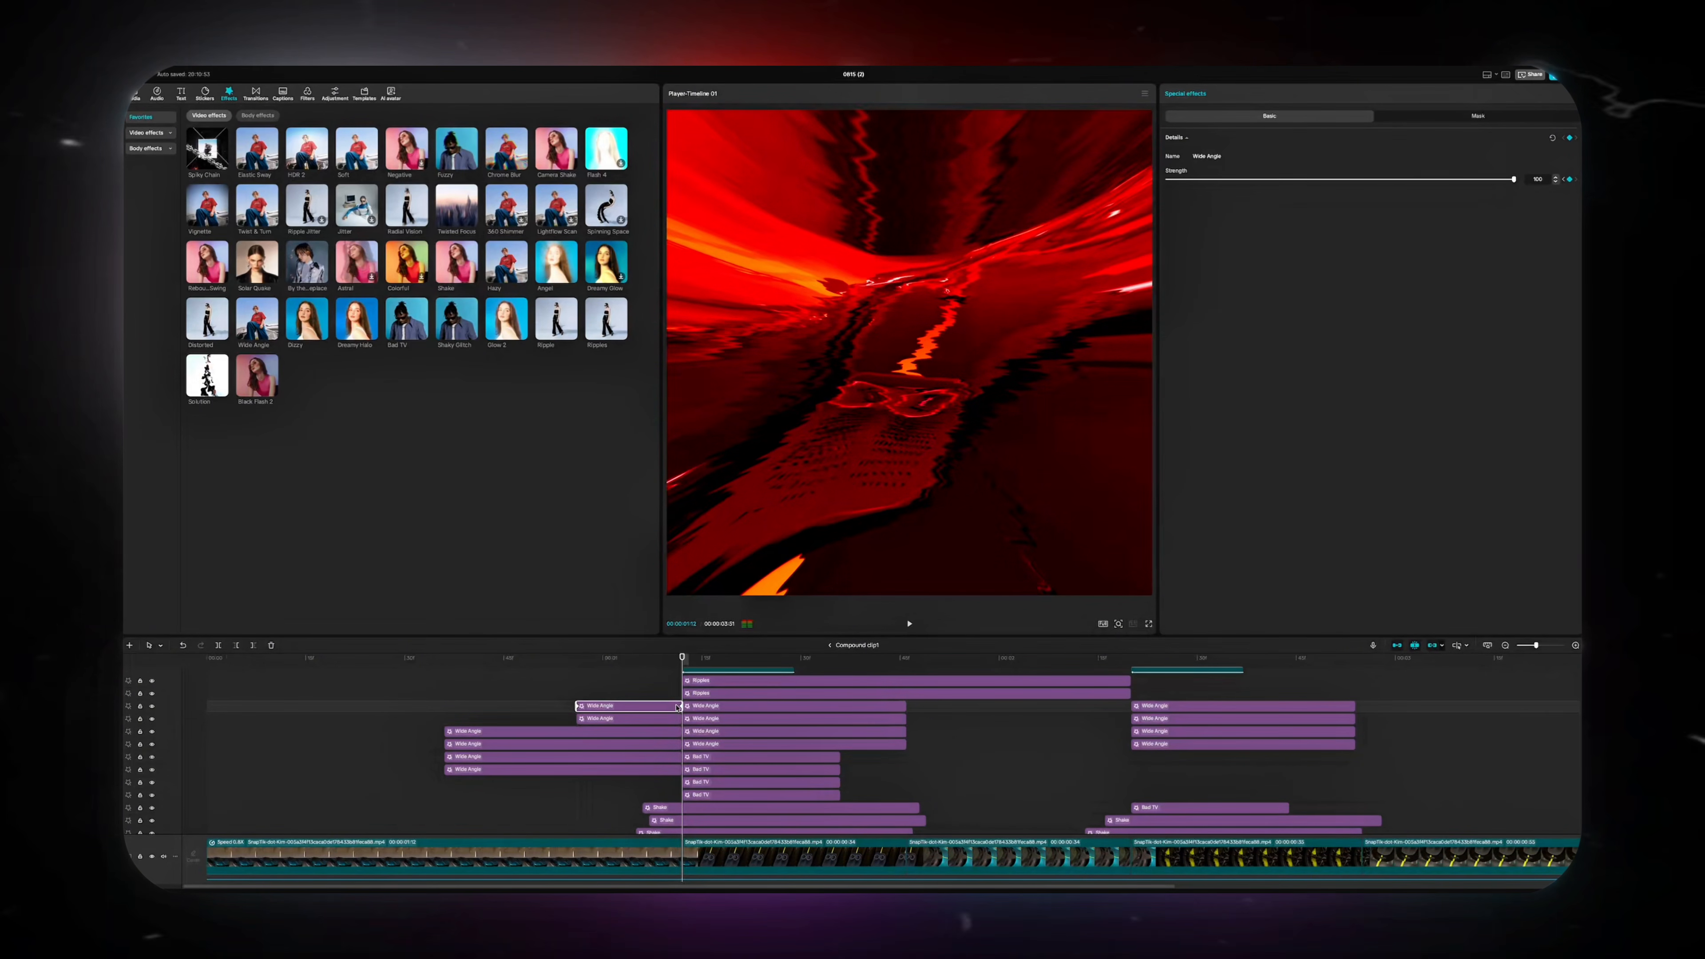
pyautogui.rightClick(678, 707)
pyautogui.click(677, 706)
pyautogui.rightClick(680, 708)
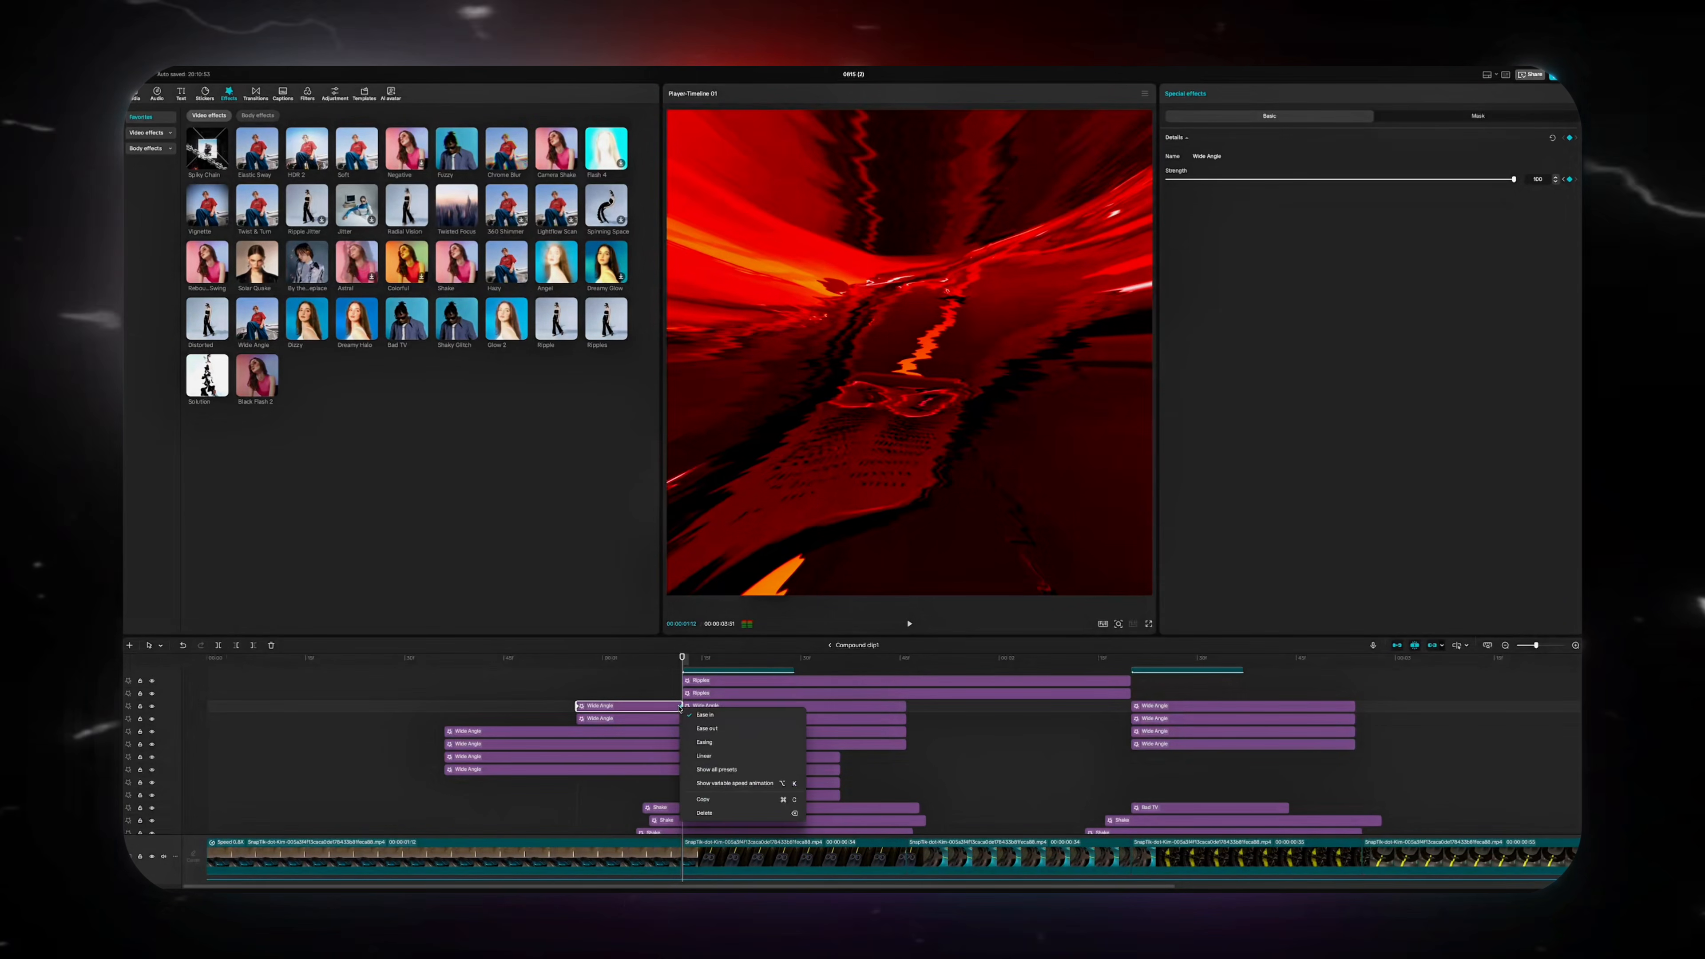
pyautogui.click(678, 706)
pyautogui.moveTo(681, 699)
pyautogui.mouseDown()
pyautogui.moveTo(574, 697)
pyautogui.moveTo(599, 720)
pyautogui.moveTo(617, 698)
pyautogui.moveTo(682, 700)
pyautogui.mouseUp()
pyautogui.click(597, 719)
# Examine the Speed and Twist settings and the span of the two stacked Ripples effects starting at the first cut
pyautogui.click(704, 696)
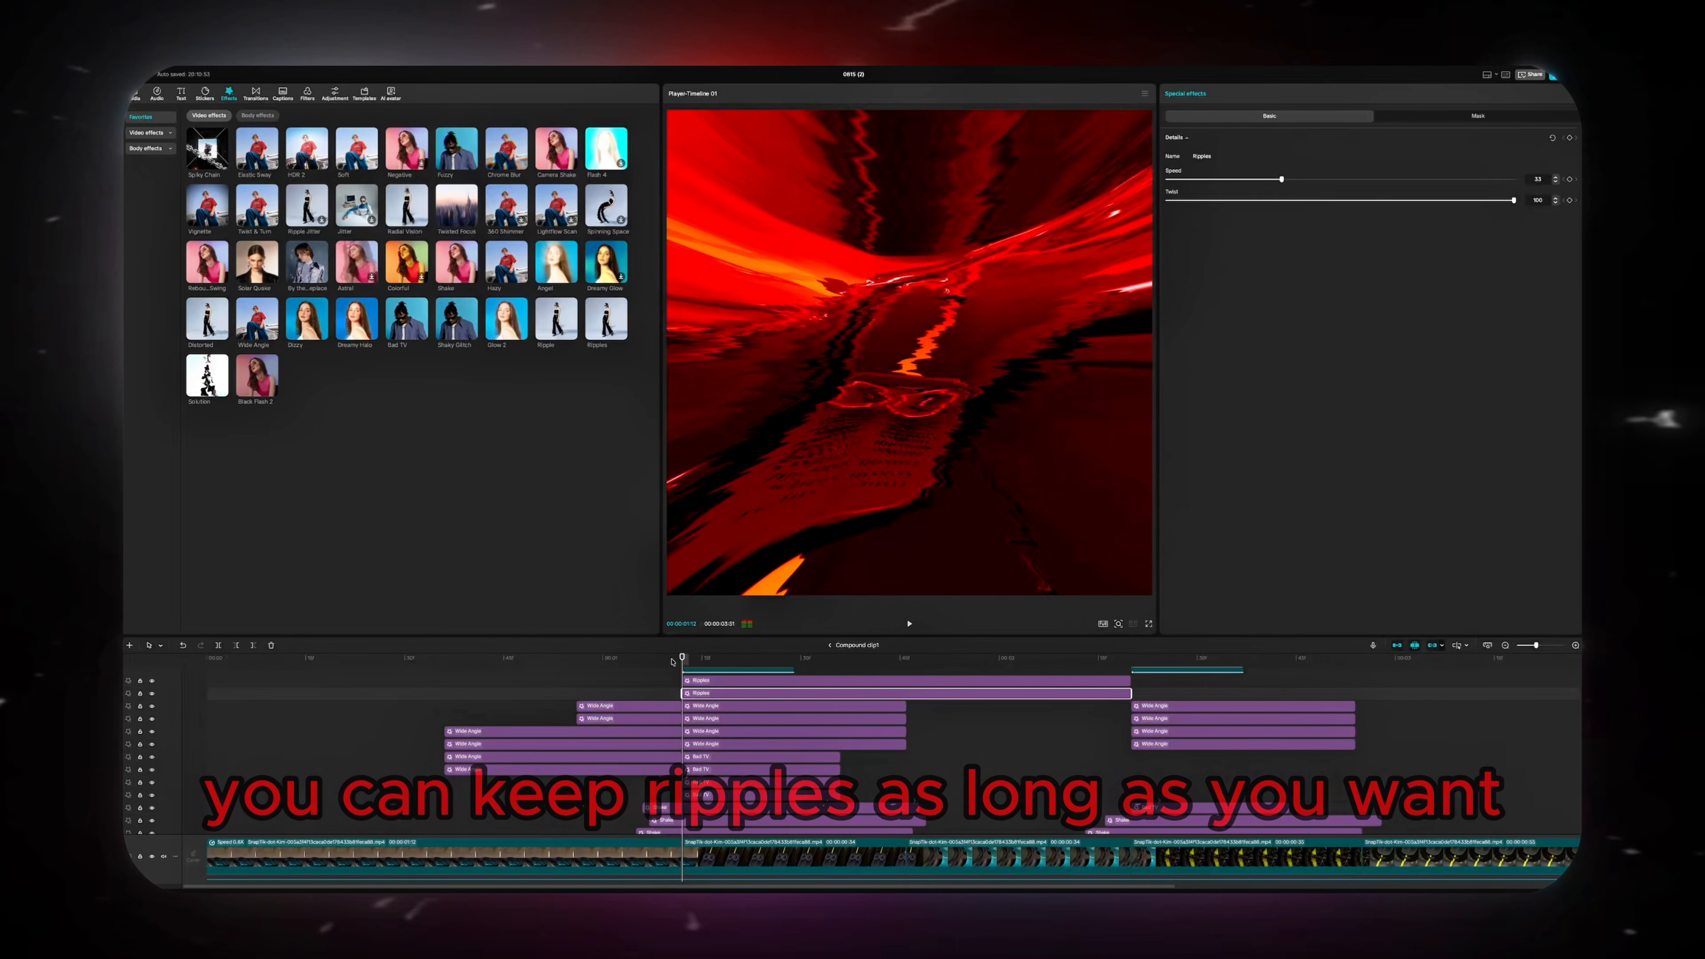
pyautogui.moveTo(682, 657)
pyautogui.mouseDown()
pyautogui.moveTo(1063, 655)
pyautogui.moveTo(691, 653)
pyautogui.mouseUp()
pyautogui.click(692, 655)
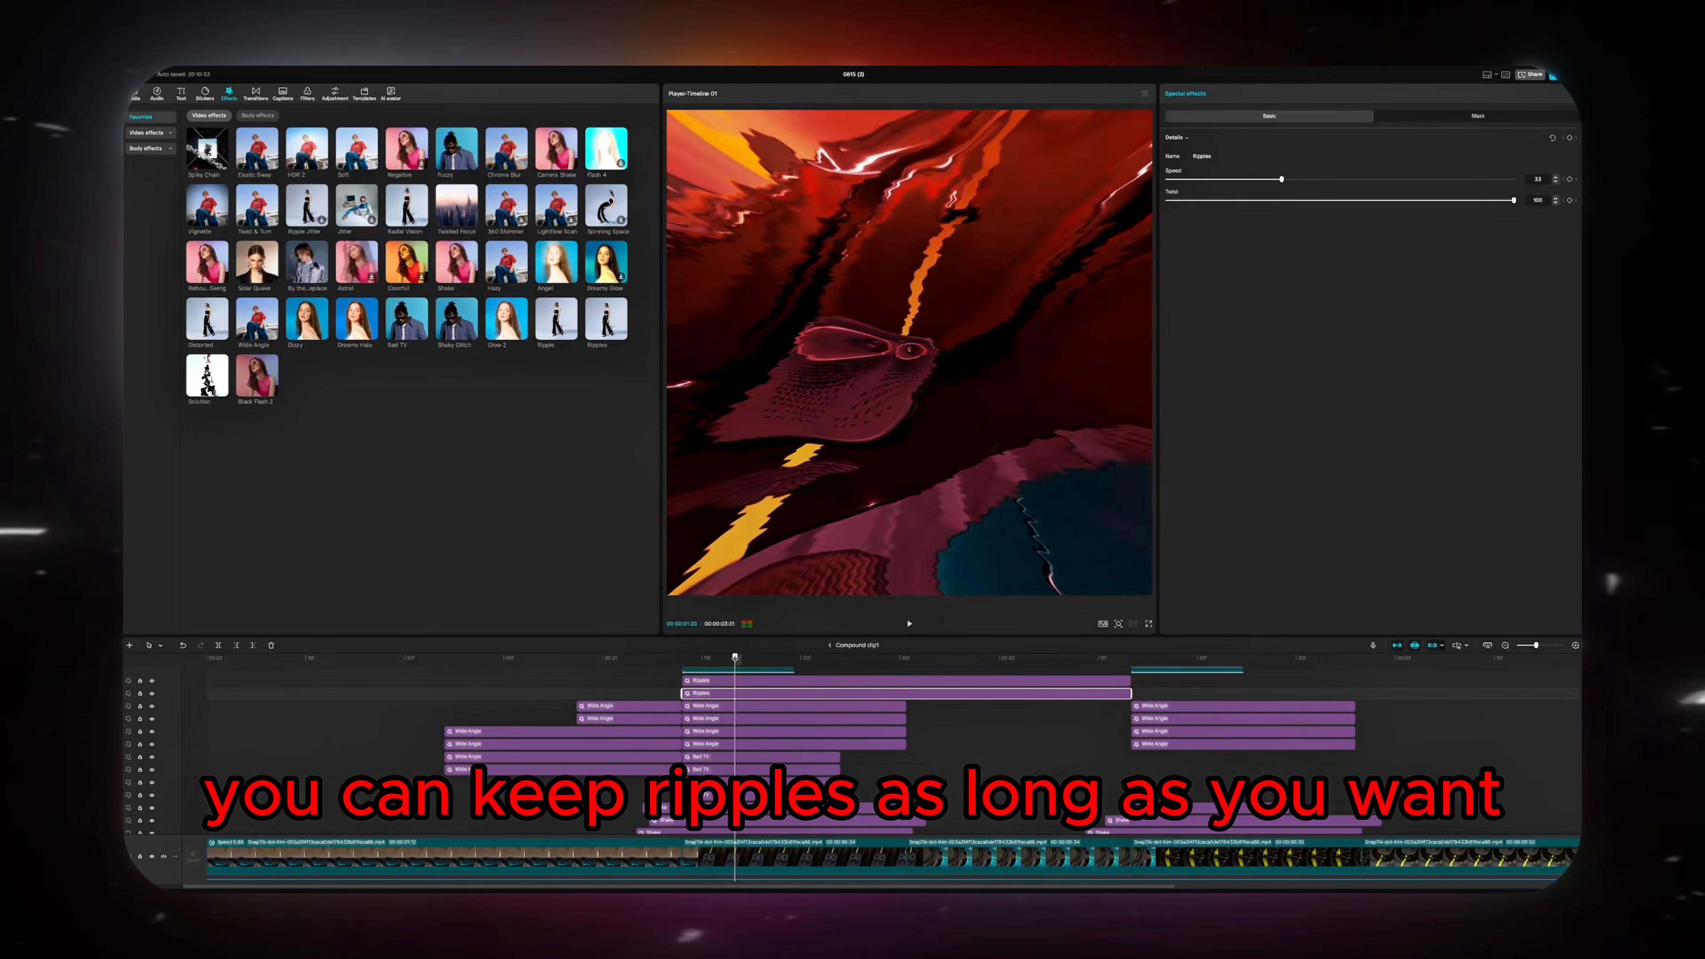
pyautogui.click(692, 681)
pyautogui.click(677, 688)
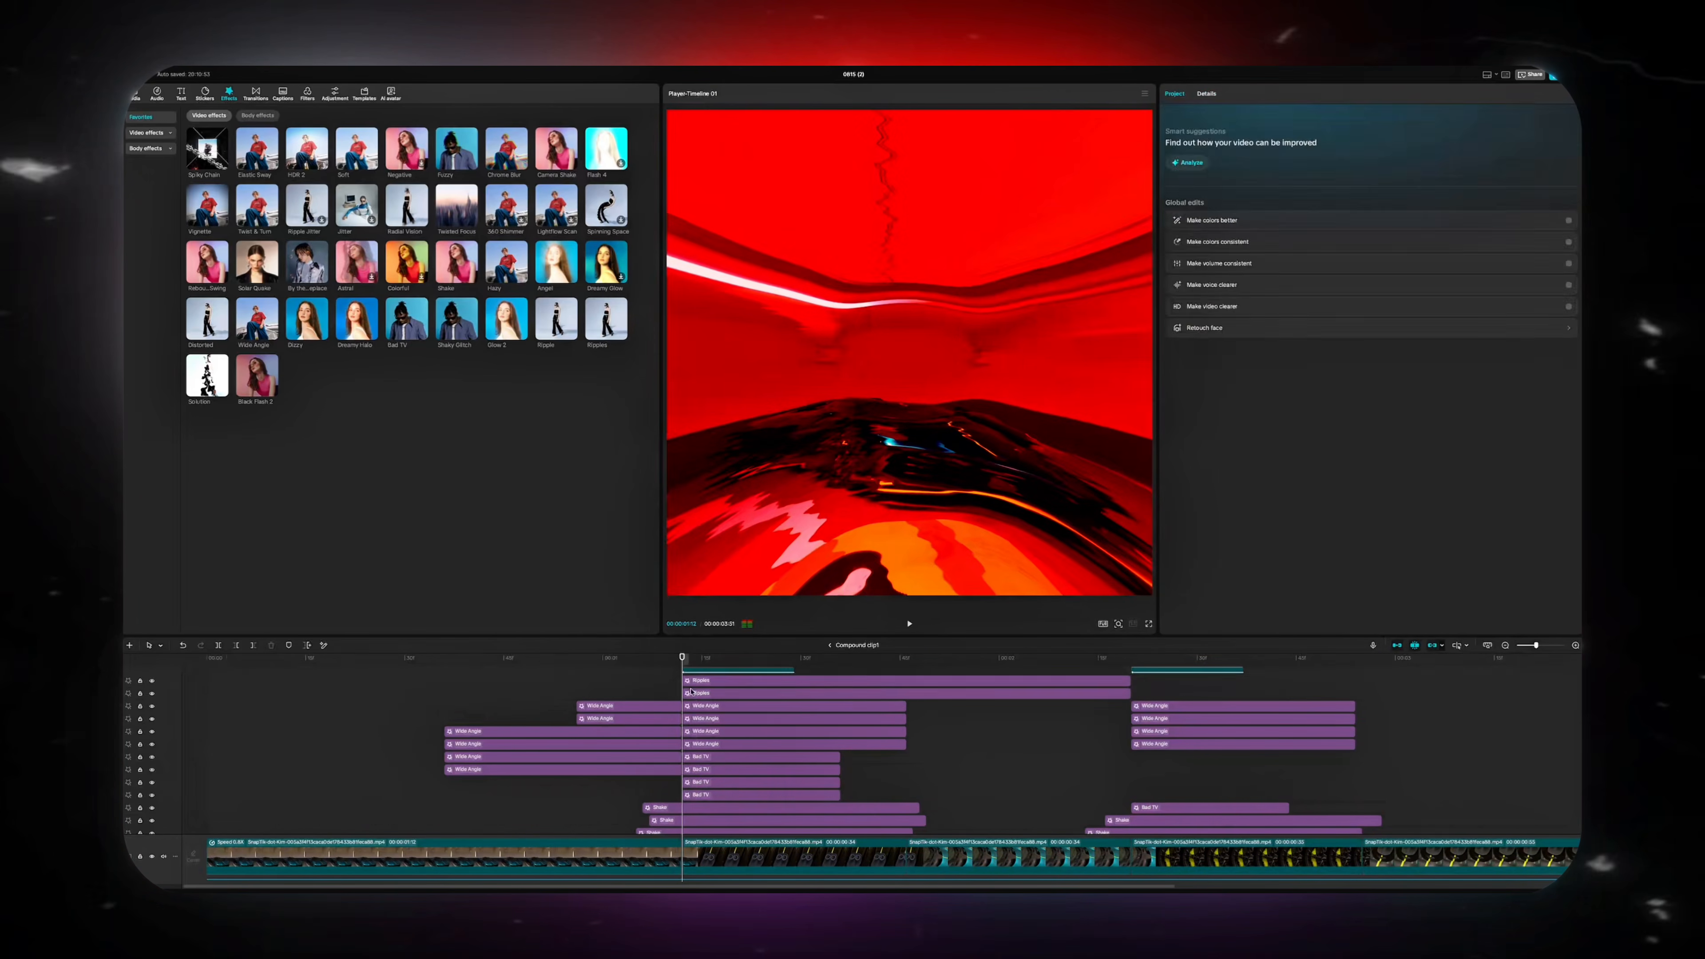
pyautogui.moveTo(676, 681); pyautogui.dragTo(691, 693)
pyautogui.click(680, 691)
pyautogui.click(690, 693)
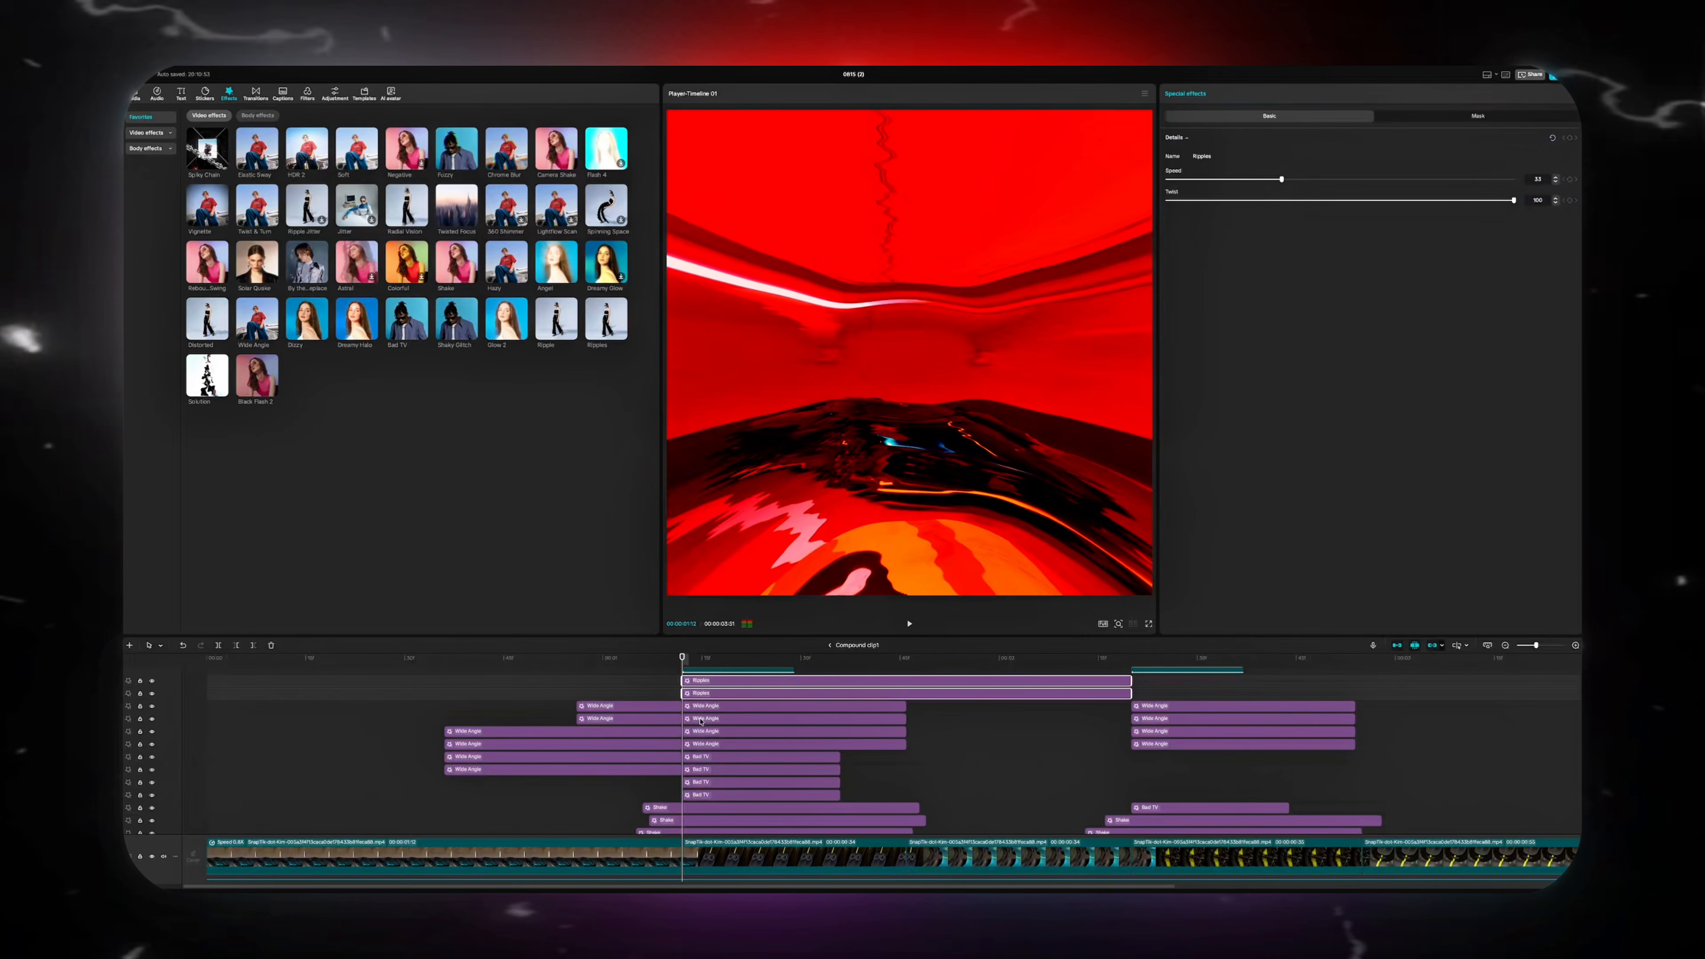
# Examine the blend settings and length of the red overlay image placed above the Ripples effects at the first cut
pyautogui.scroll(4, 704, 754)
pyautogui.click(750, 797)
pyautogui.scroll(-3, 759, 726)
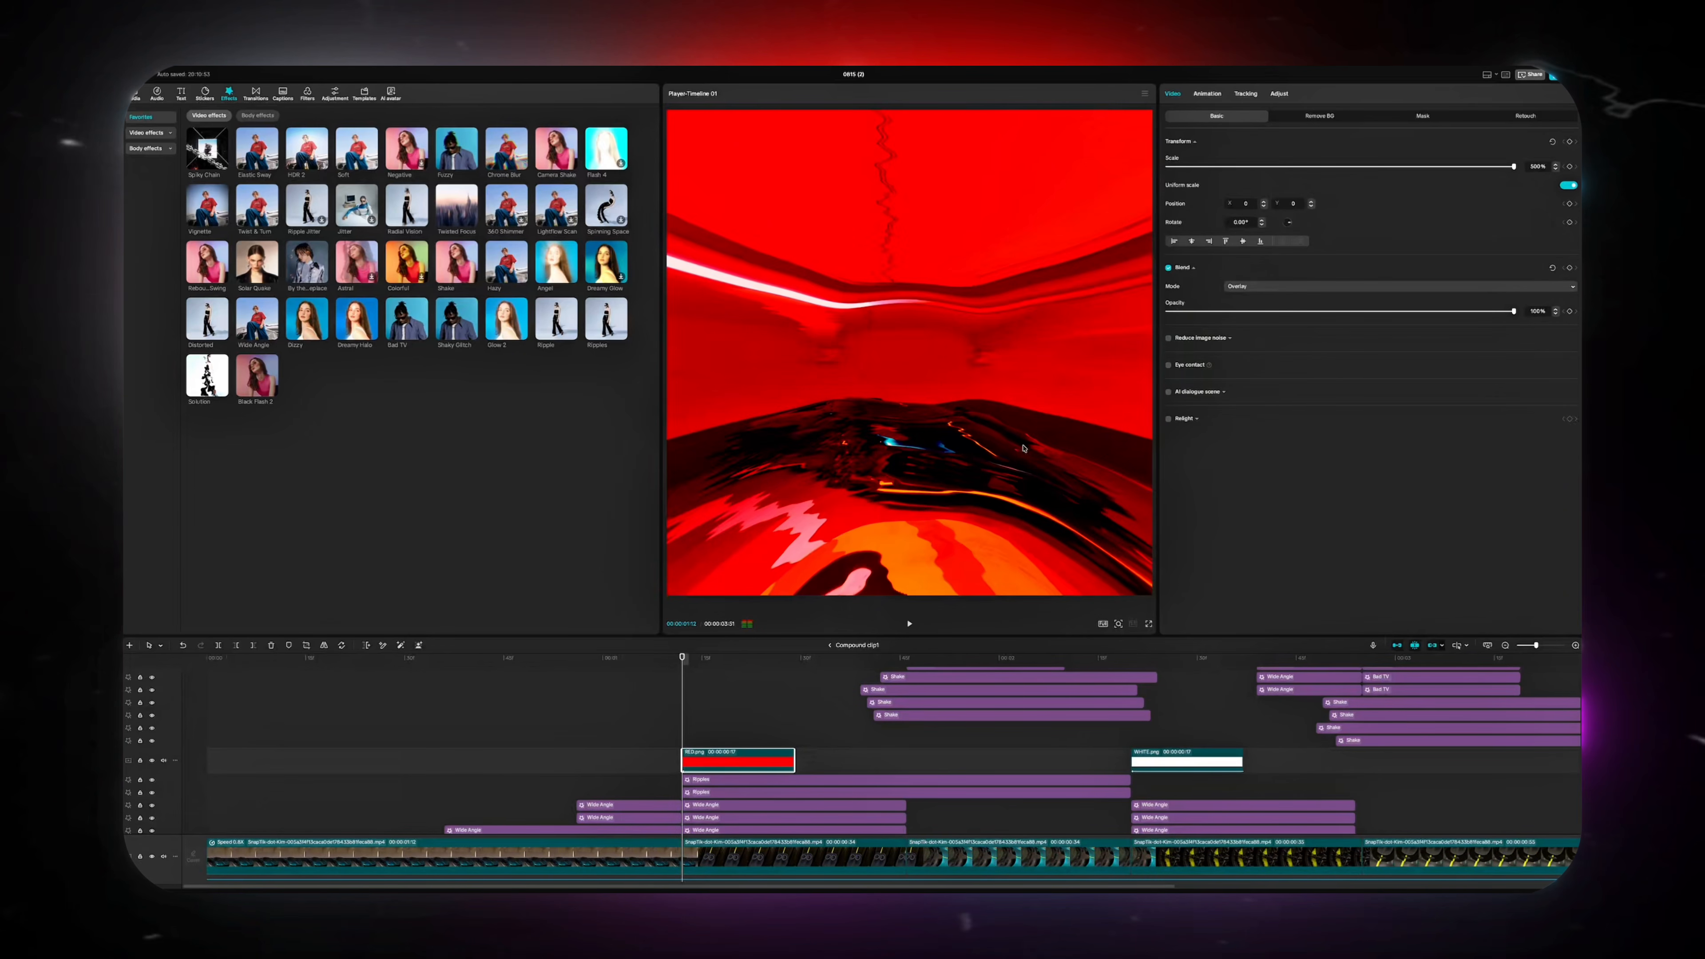
pyautogui.click(790, 744)
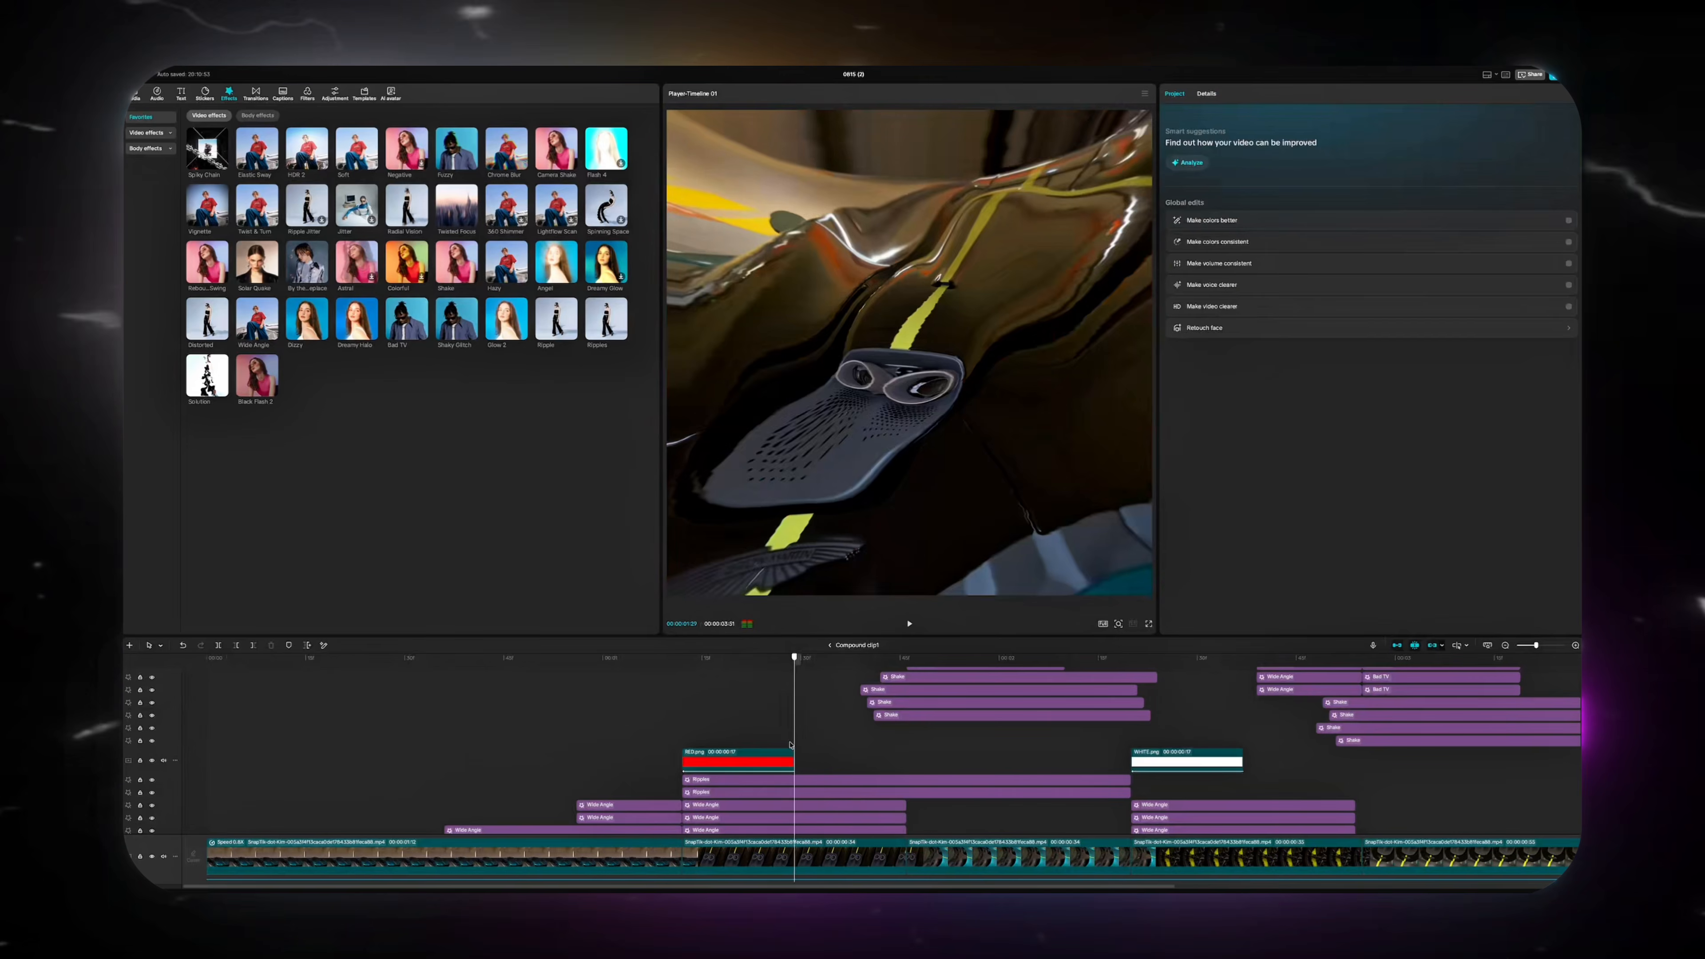
pyautogui.moveTo(792, 746); pyautogui.dragTo(681, 754)
pyautogui.hscroll(3, 682, 753)
# Examine how the Speed and Strength keyframes of the lowest Shake effect around the second cut animate frame by frame
pyautogui.click(682, 755)
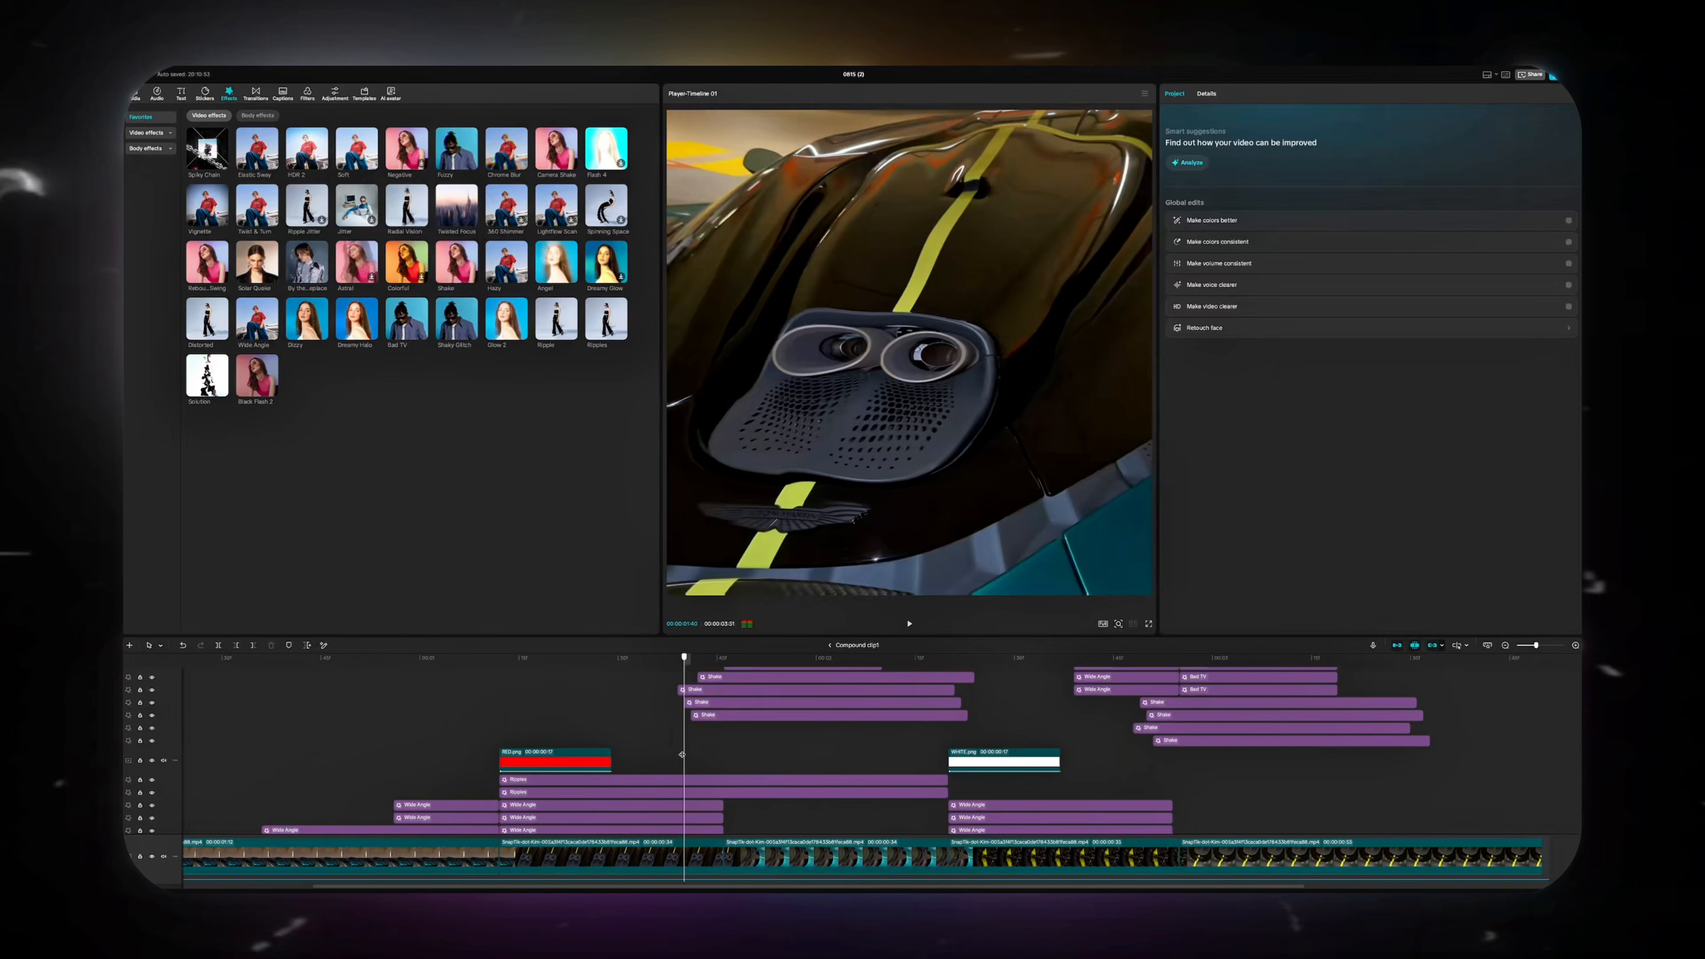
pyautogui.scroll(3, 712, 799)
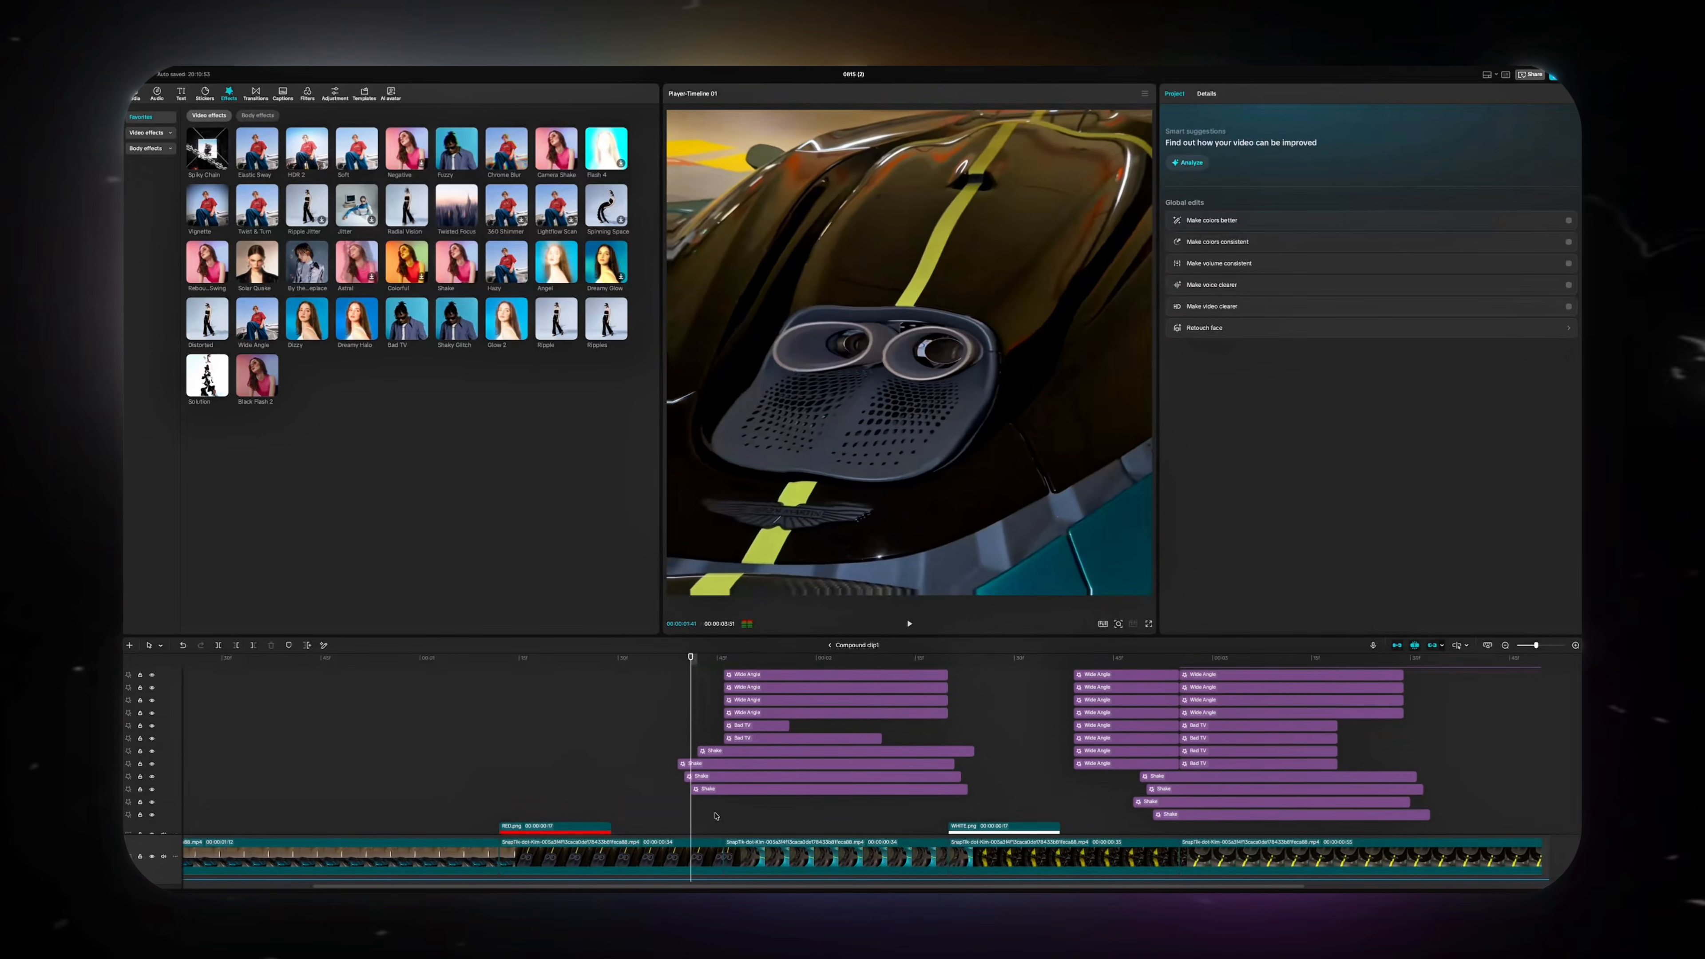
pyautogui.scroll(-1, 712, 800)
pyautogui.click(707, 775)
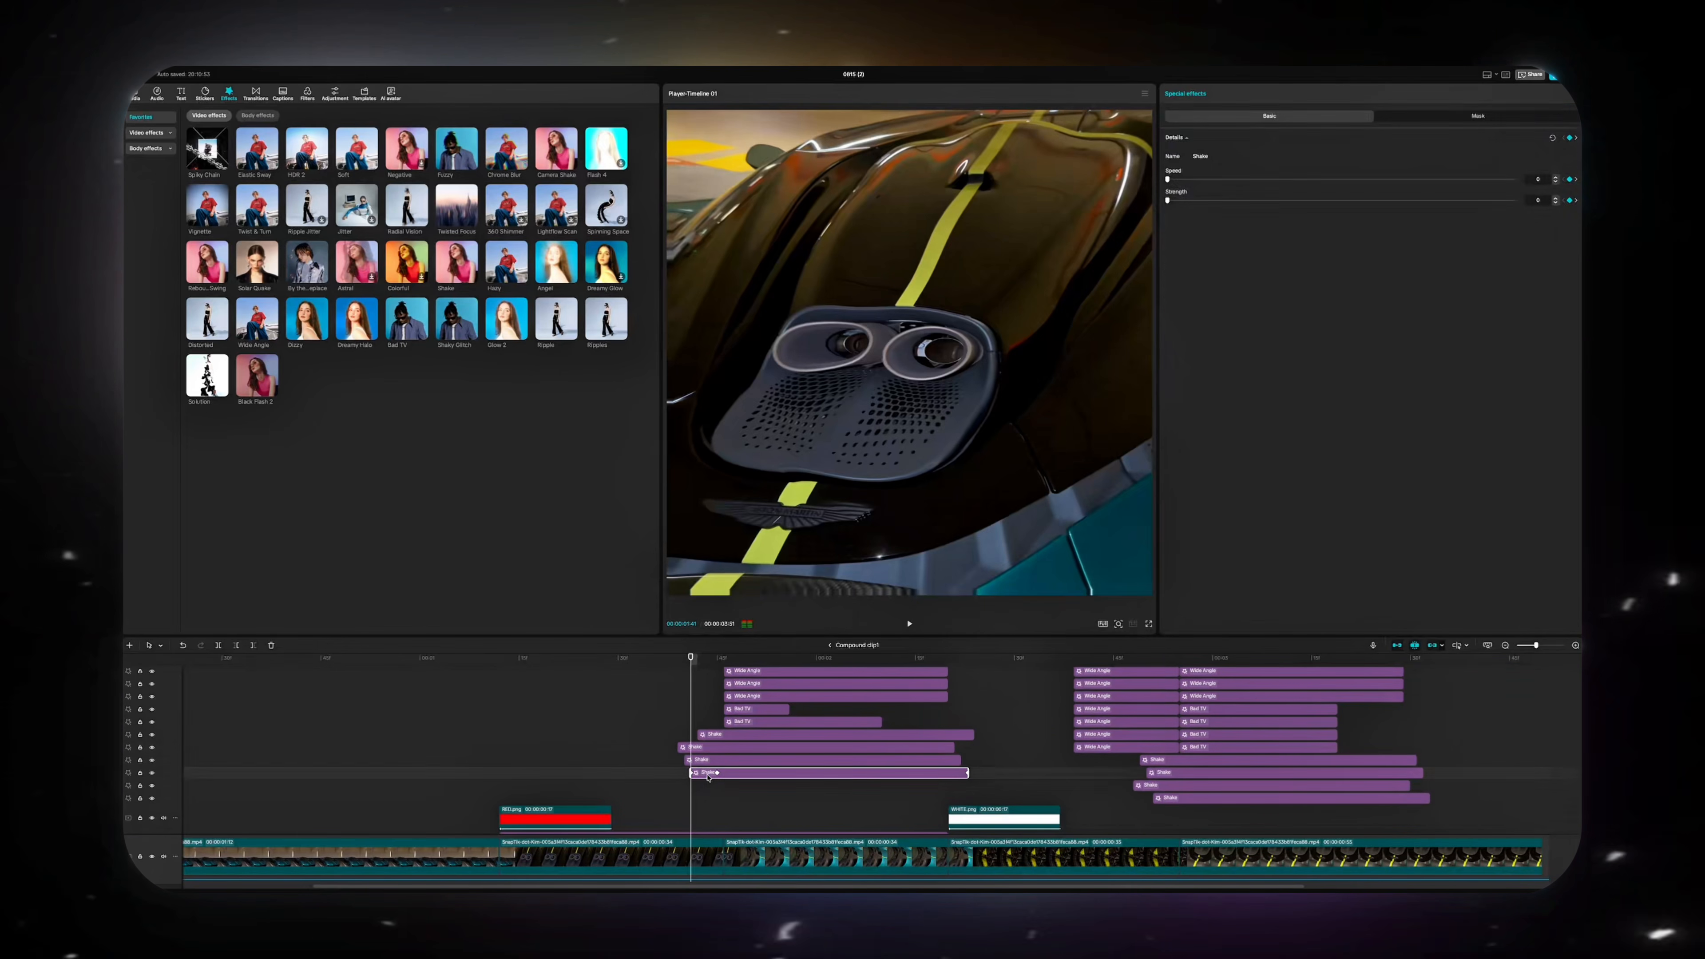
pyautogui.press('Right')
pyautogui.press('Right')
pyautogui.press('Right')
pyautogui.press('Right')
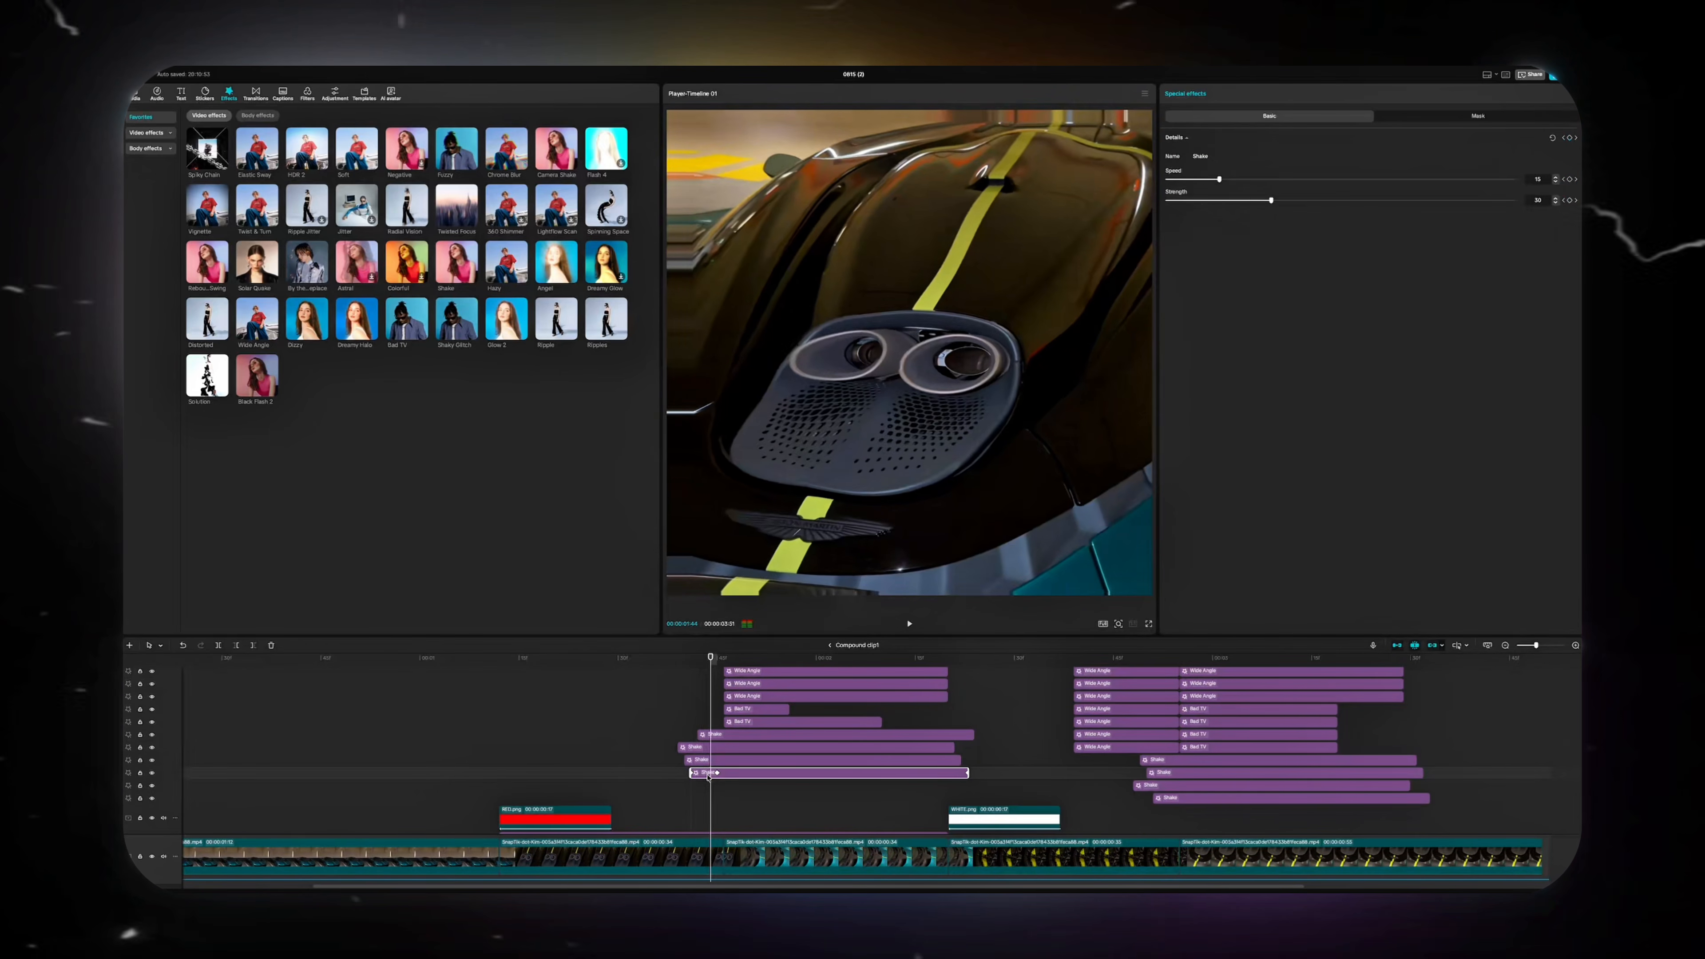
pyautogui.press('Right')
pyautogui.press('Right')
pyautogui.press('Right')
pyautogui.press('Right')
pyautogui.press('Right')
pyautogui.press('Right')
pyautogui.press('Right')
pyautogui.press('Right')
pyautogui.press('Right')
pyautogui.press('Right')
pyautogui.press('Right')
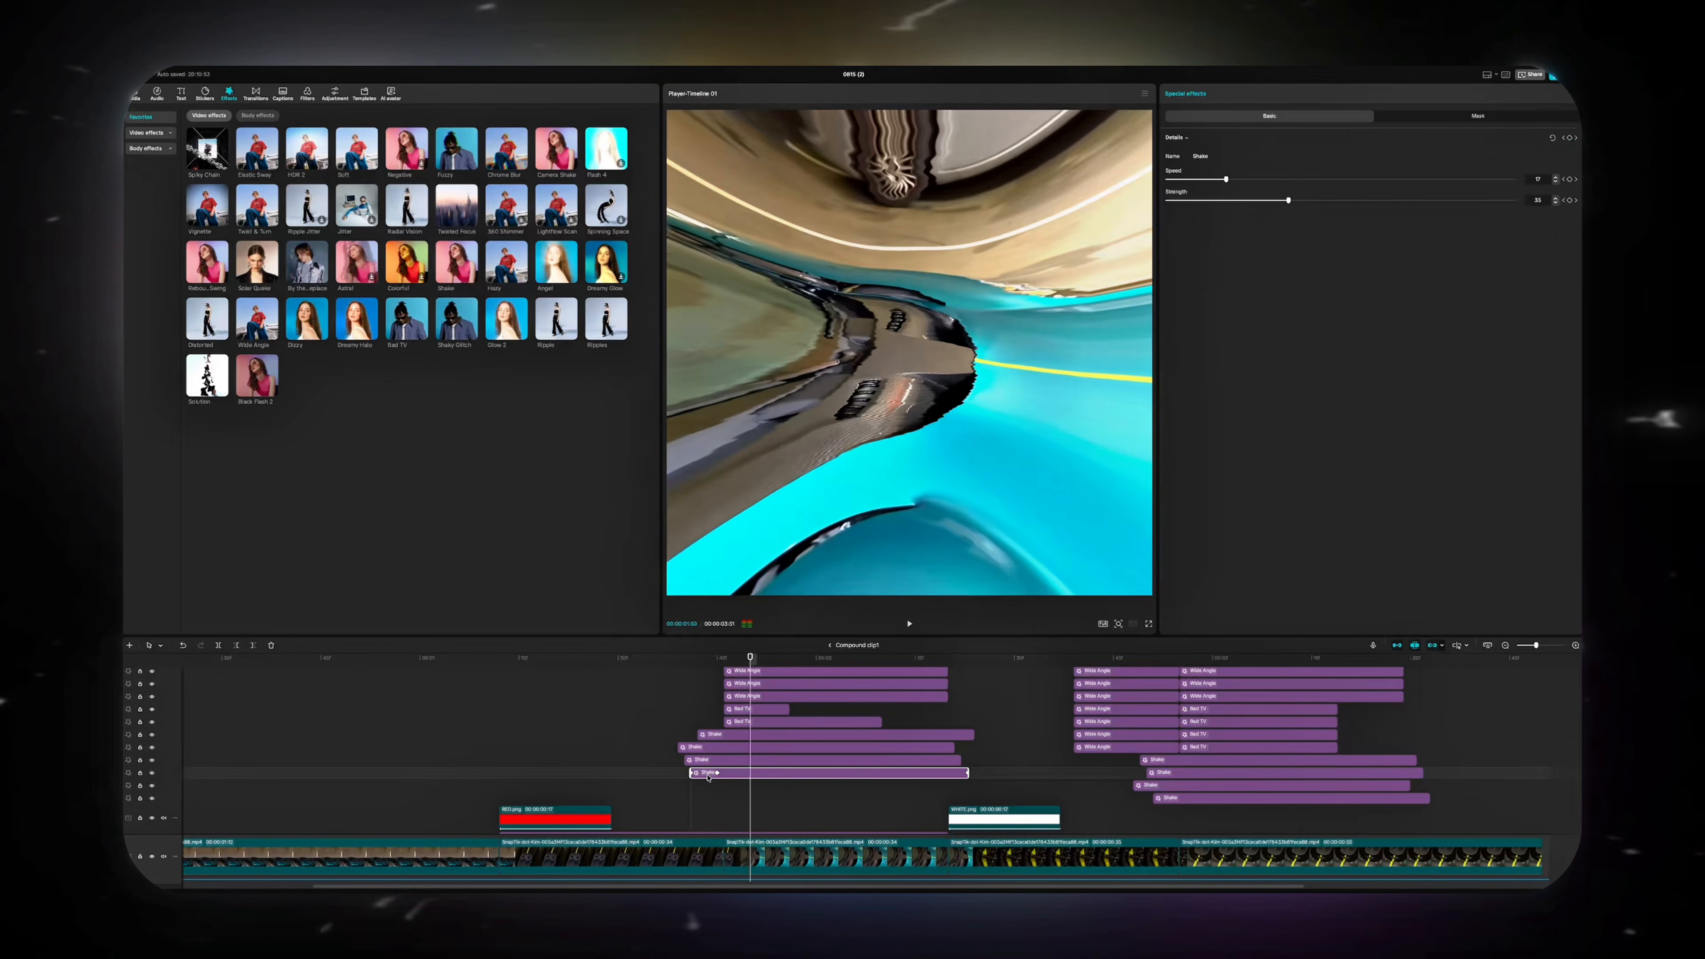
pyautogui.press('Right')
pyautogui.press('Right')
pyautogui.press('Right')
pyautogui.press('Right')
pyautogui.press('Right')
pyautogui.press('Right')
pyautogui.press('Right')
pyautogui.press('Right')
pyautogui.press('Right')
pyautogui.press('Right')
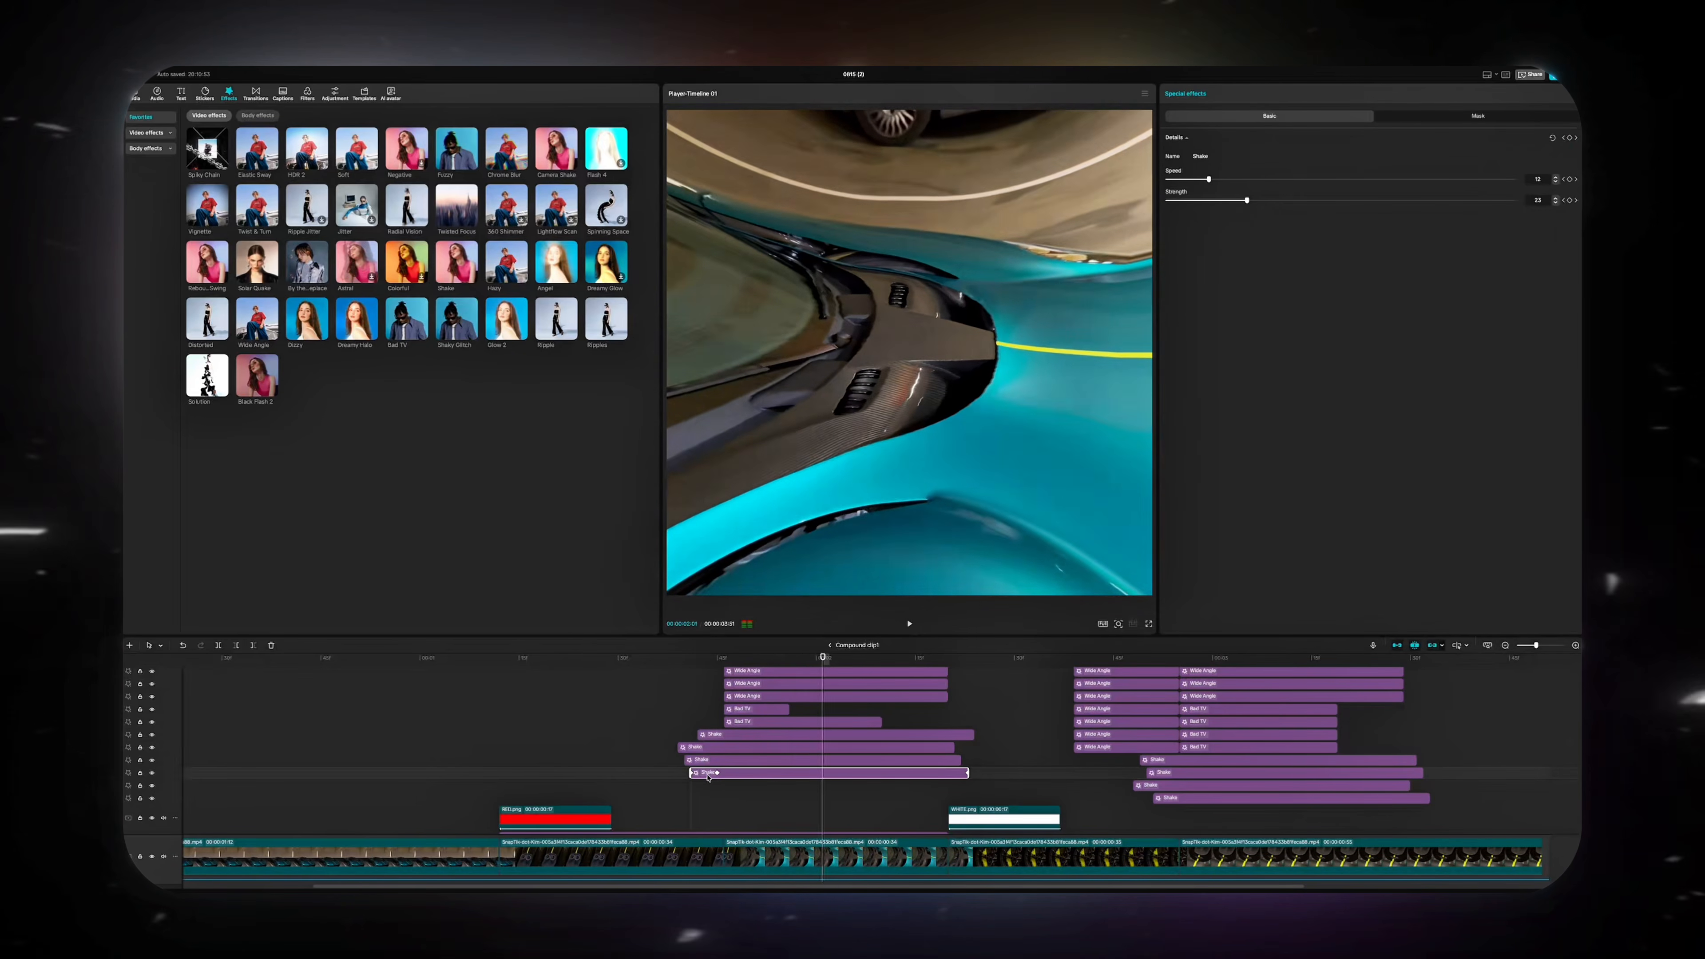
pyautogui.press('Right')
pyautogui.press('Right')
pyautogui.press('Right')
pyautogui.press('Right')
pyautogui.press('Right')
pyautogui.press('Right')
pyautogui.press('Right')
pyautogui.press('Right')
pyautogui.press('Right')
pyautogui.press('Right')
pyautogui.press('Right')
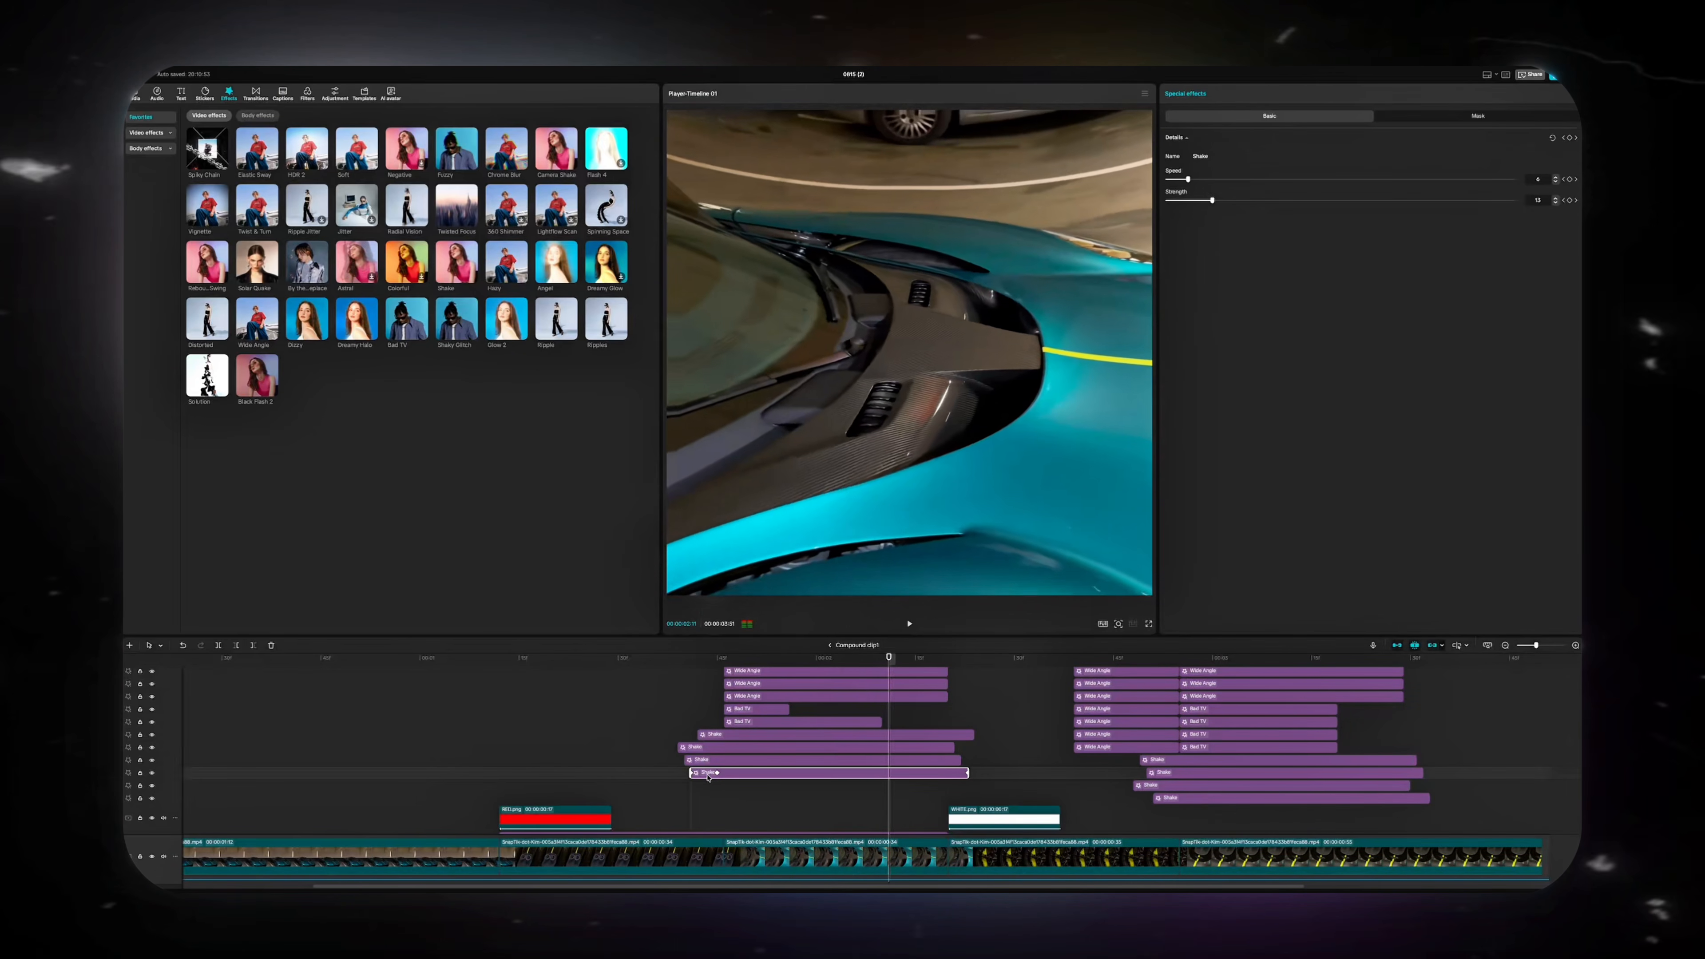
pyautogui.press('Right')
pyautogui.press('Right')
pyautogui.press('Right')
pyautogui.press('Right')
pyautogui.press('Right')
pyautogui.press('Right')
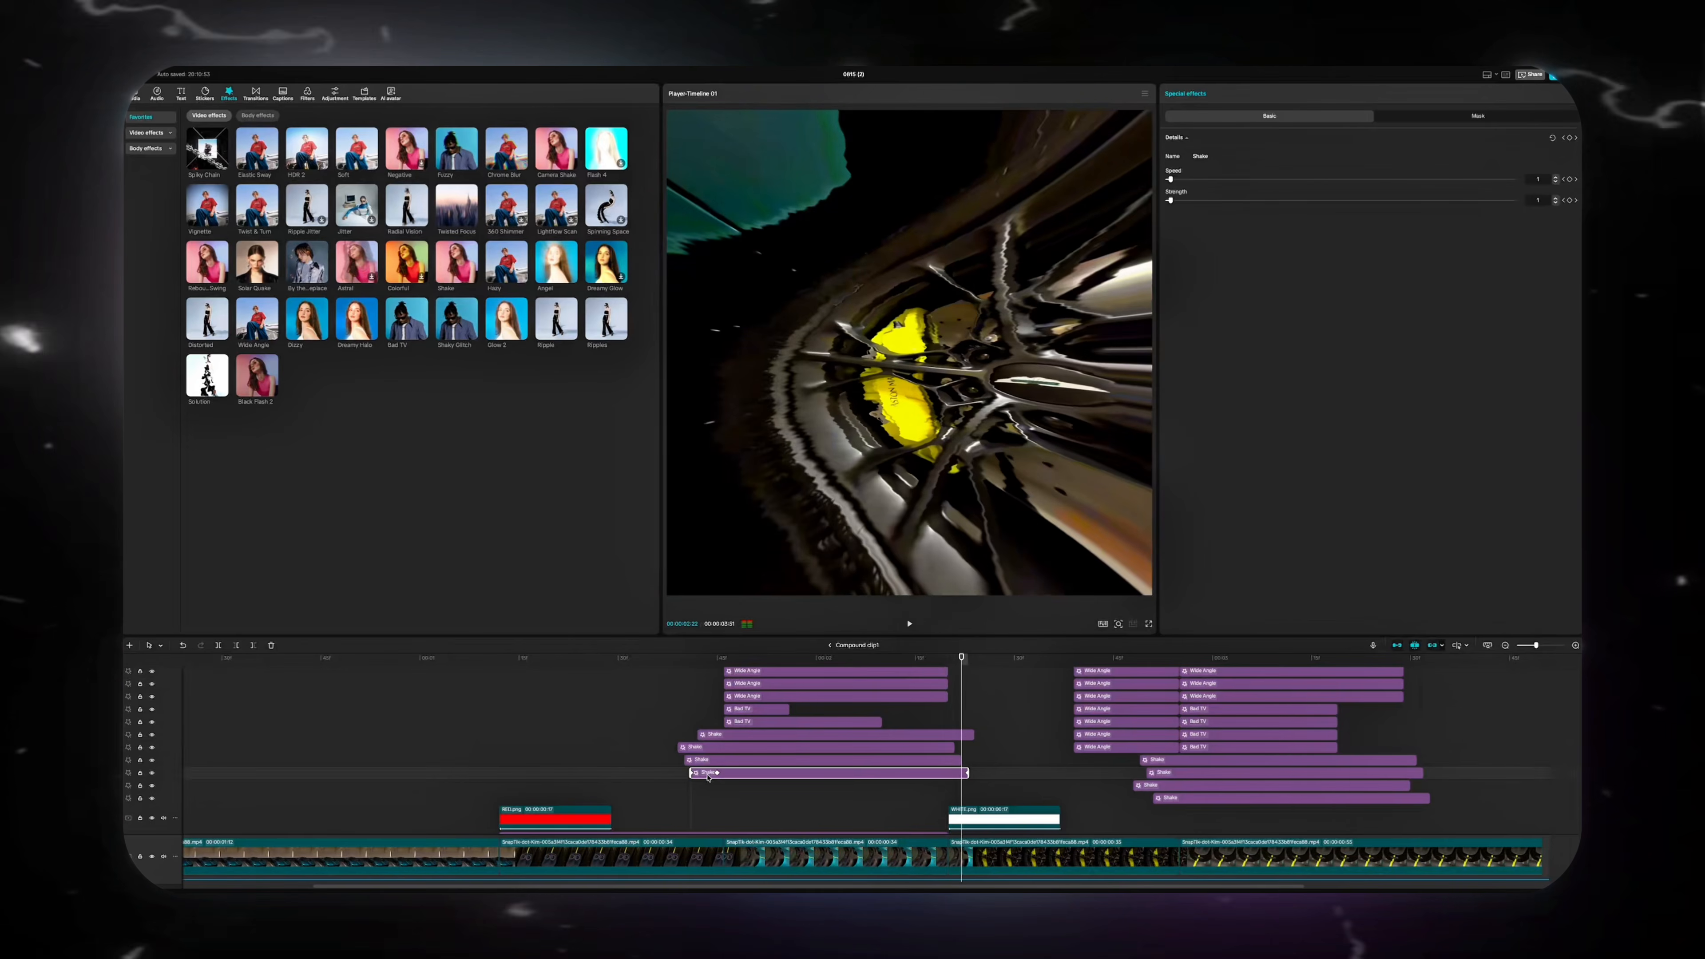
# Compare the staggered start positions and keyframes of the four Shake effects that begin before the second cut
pyautogui.click(690, 786)
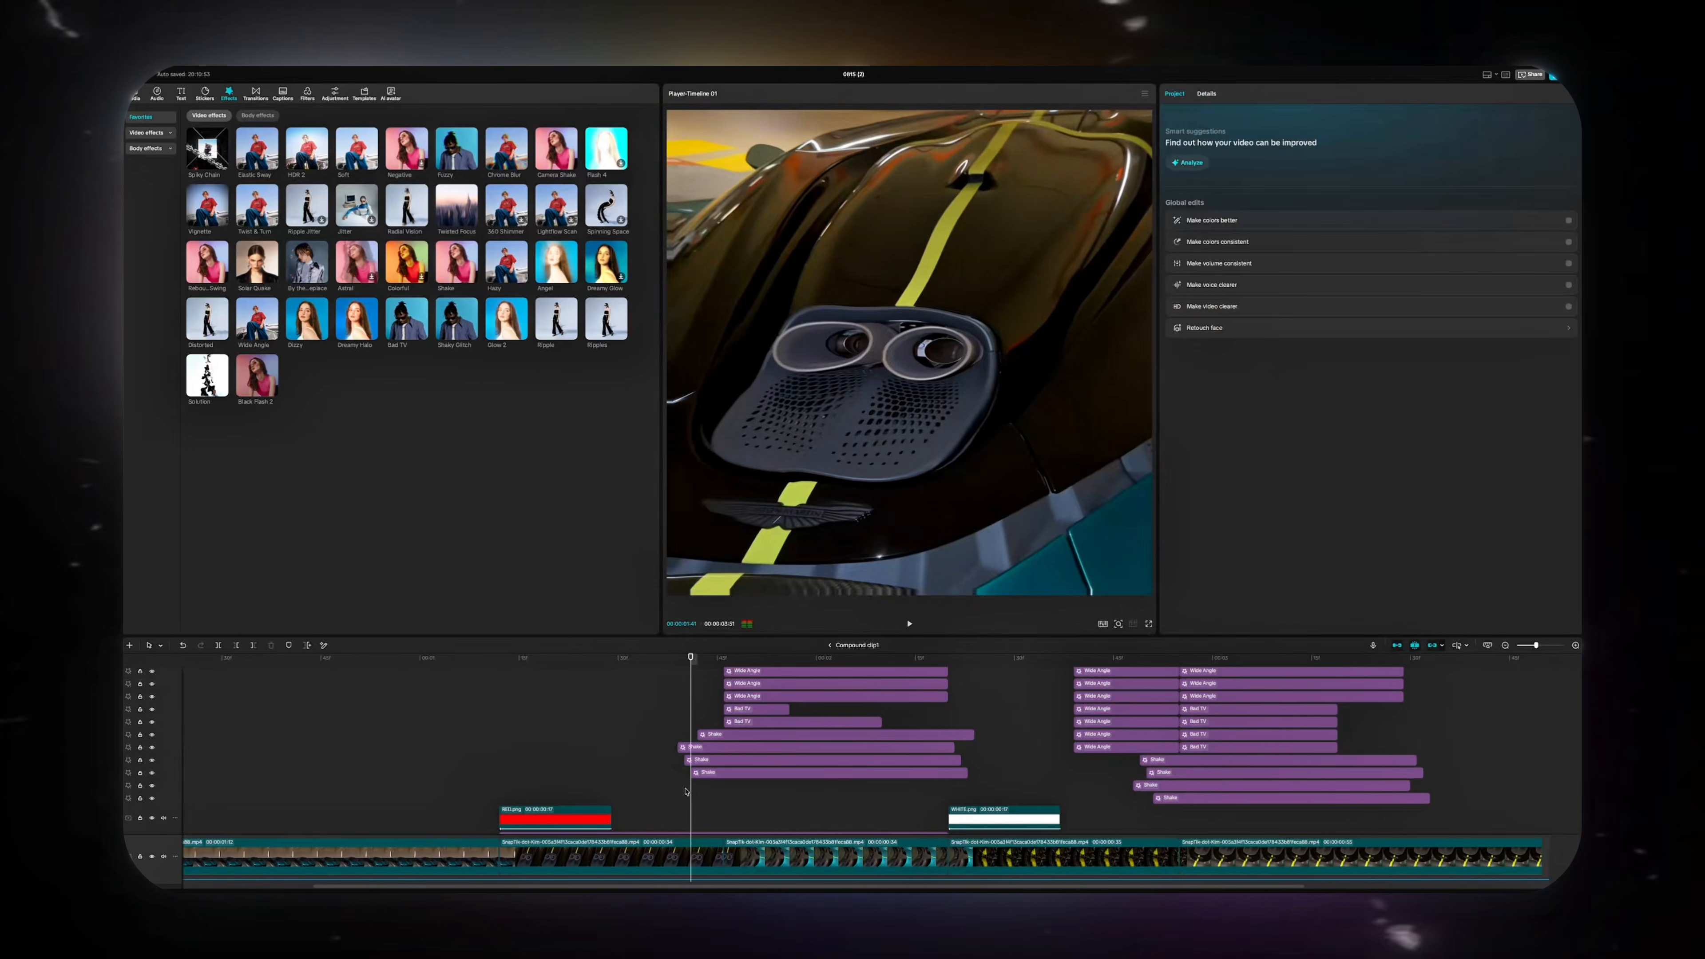
pyautogui.press('Left')
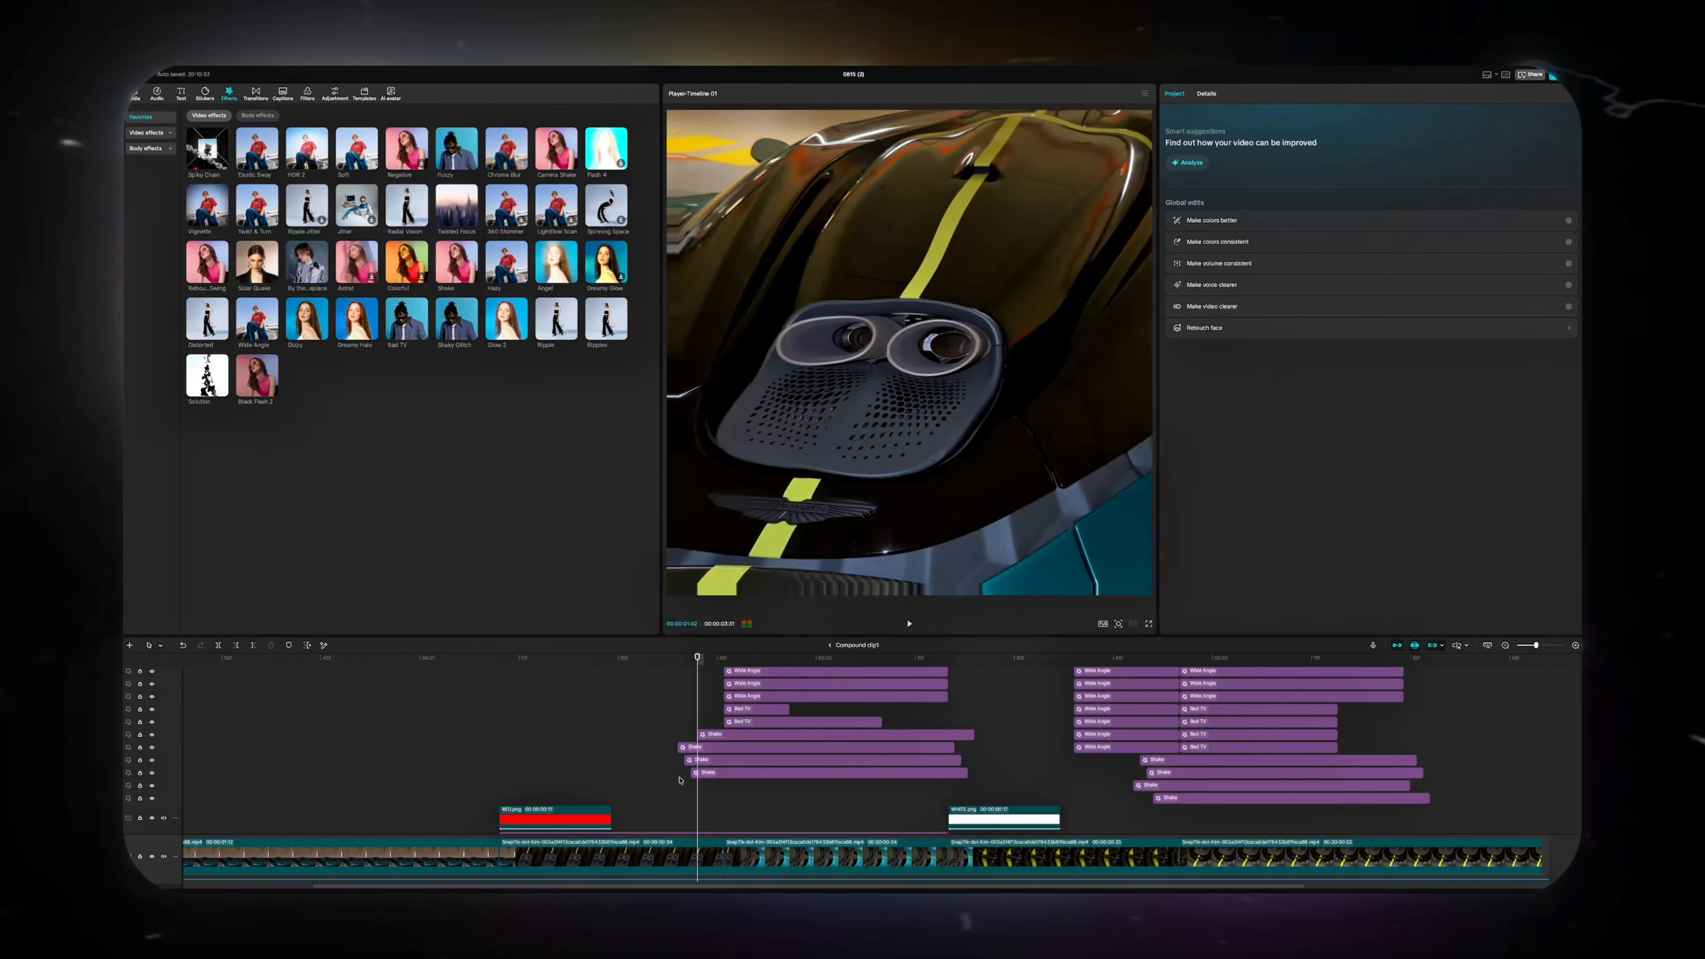
pyautogui.moveTo(708, 739); pyautogui.dragTo(708, 740)
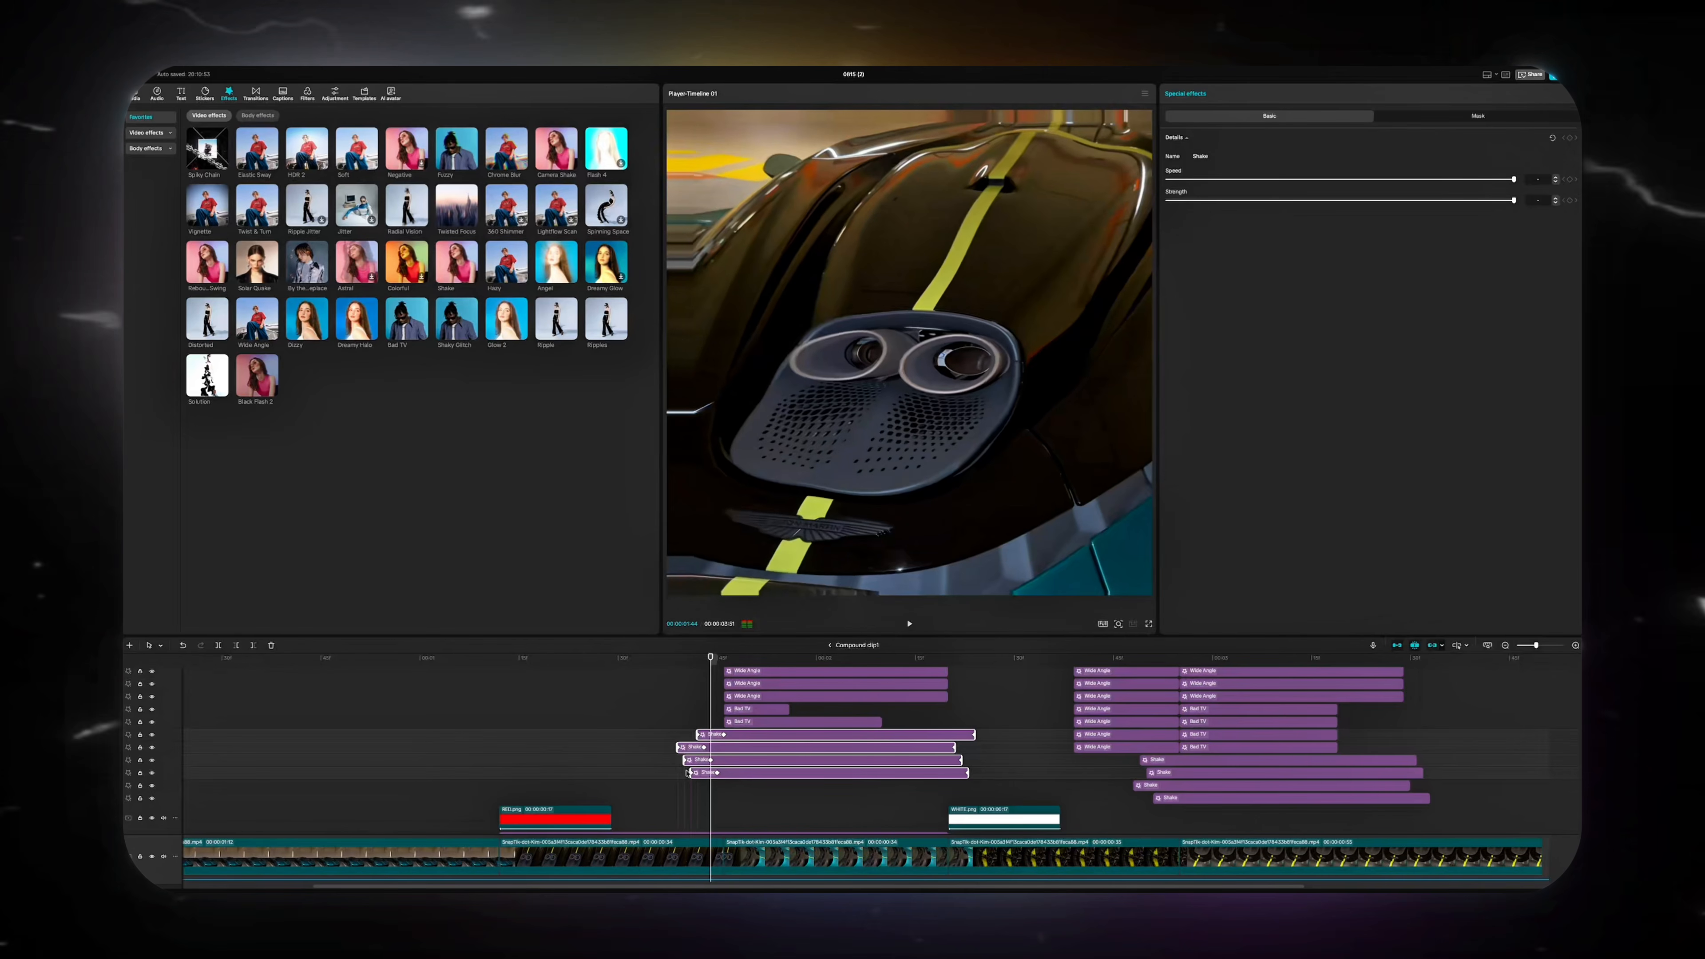
pyautogui.click(698, 805)
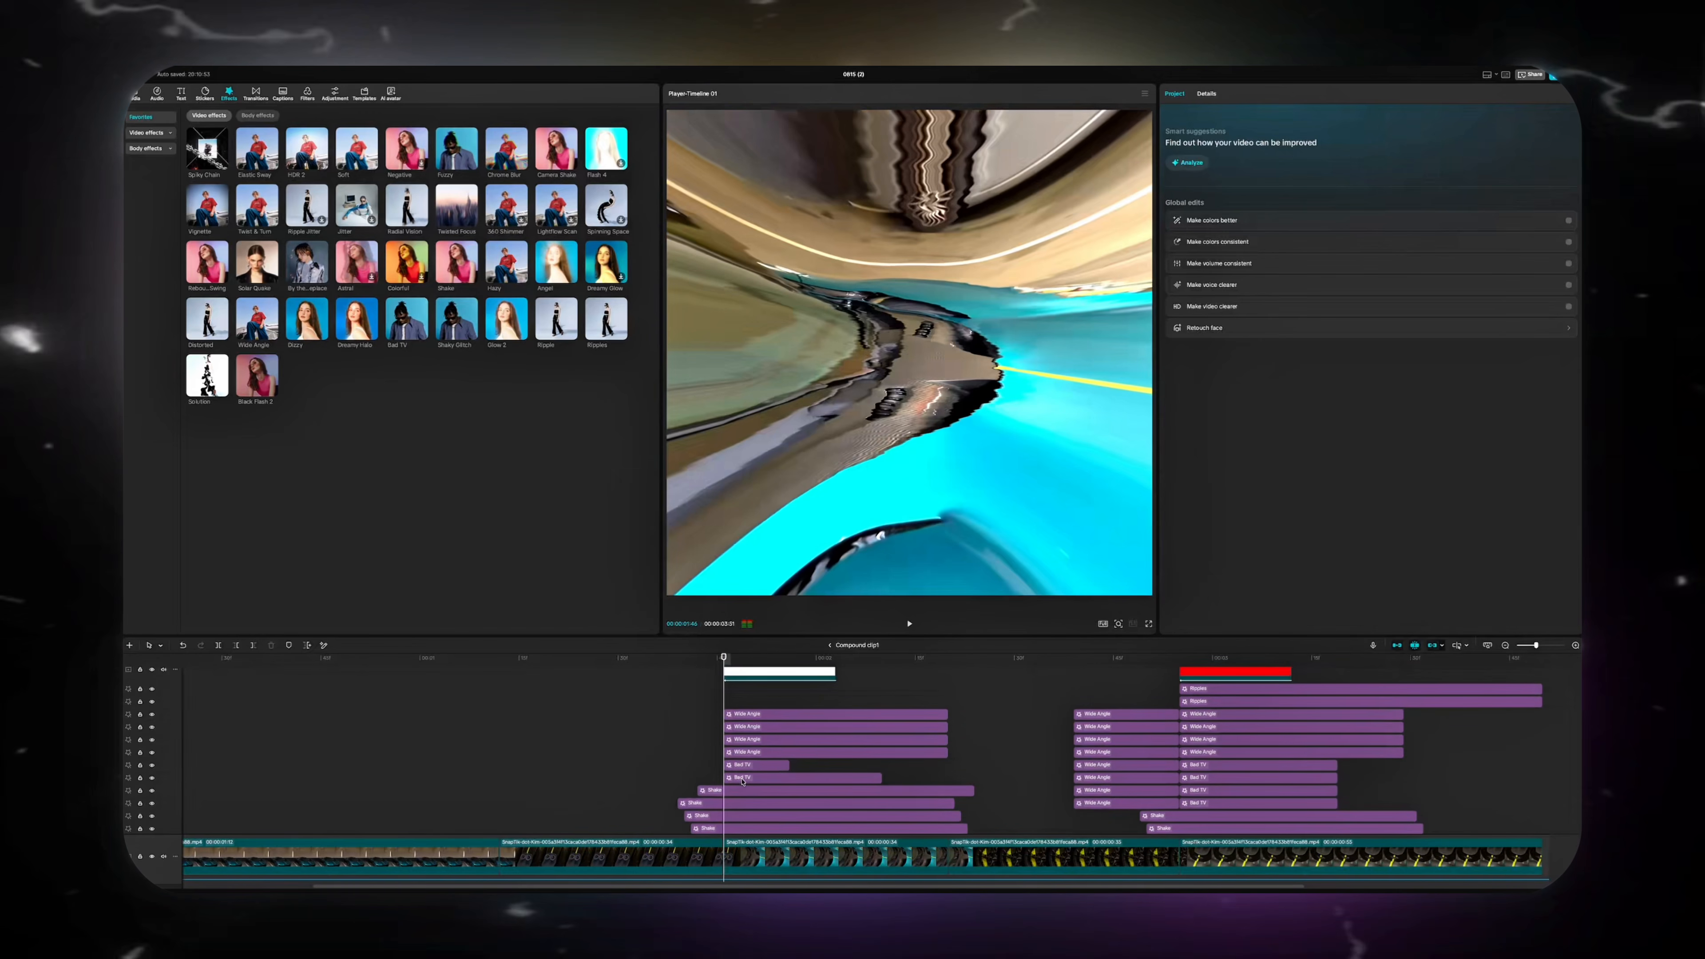
# Examine the lower Bad TV effect's Strength keyframes after the second cut frame by frame, and check its end keyframe's easing
pyautogui.click(743, 779)
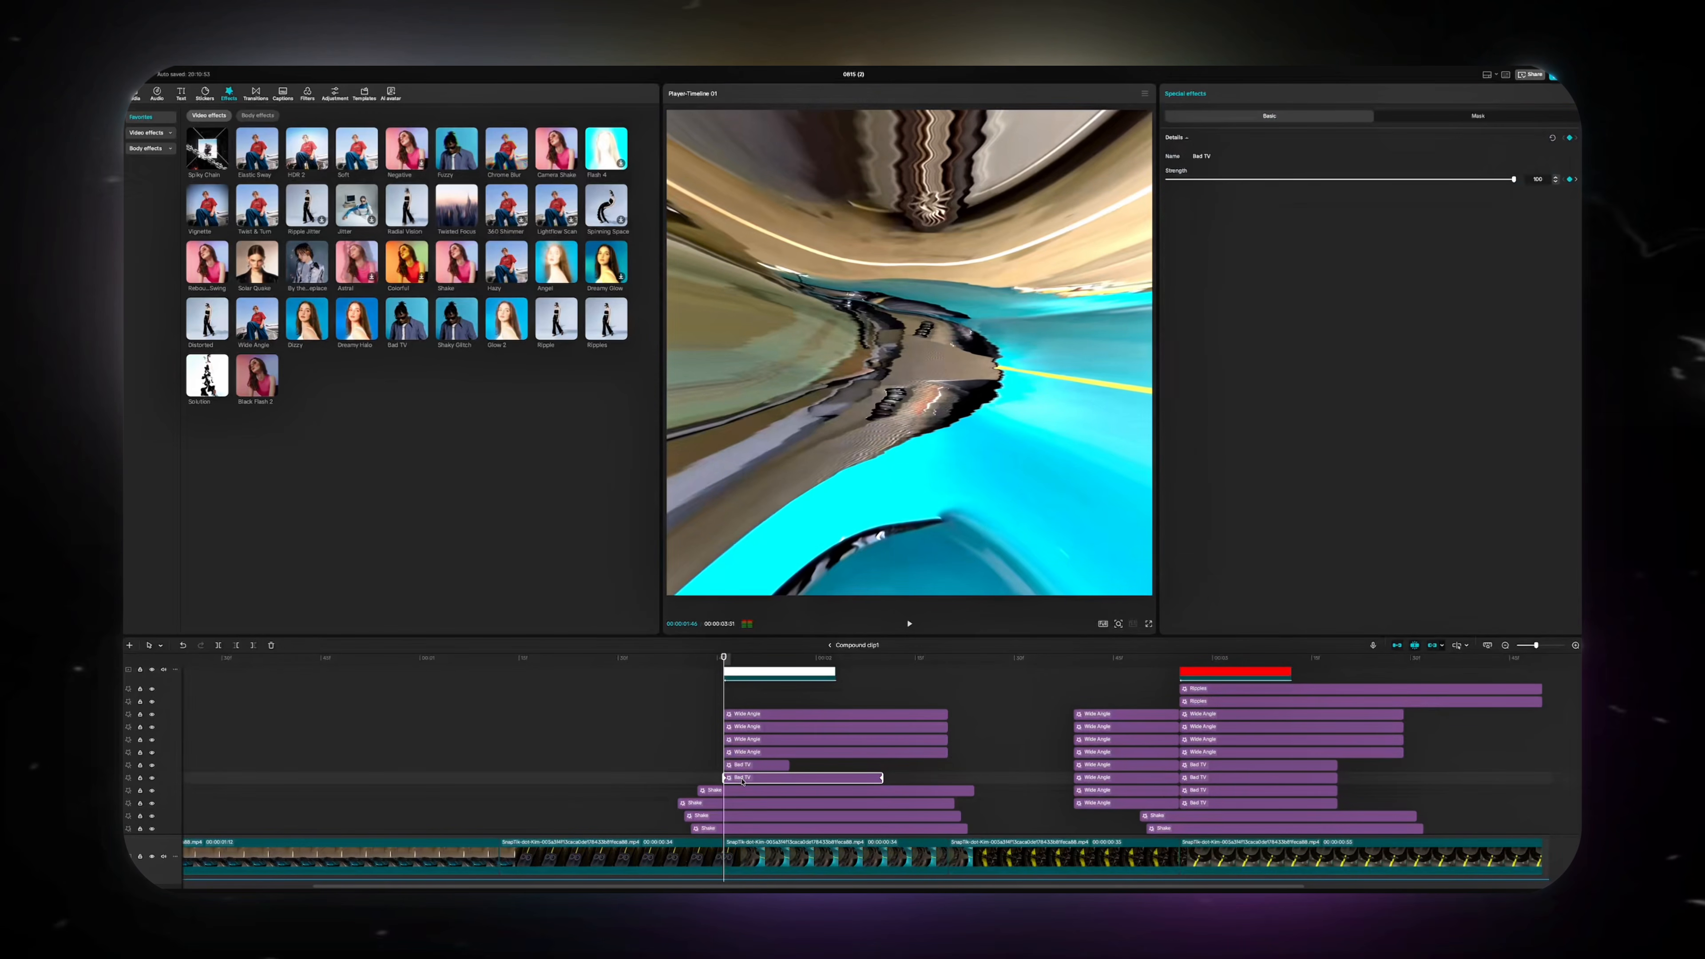
pyautogui.press('Right')
pyautogui.press('Right')
pyautogui.press('Right')
pyautogui.press('Right')
pyautogui.press('Right')
pyautogui.press('Right')
pyautogui.press('Right')
pyautogui.press('Right')
pyautogui.press('Right')
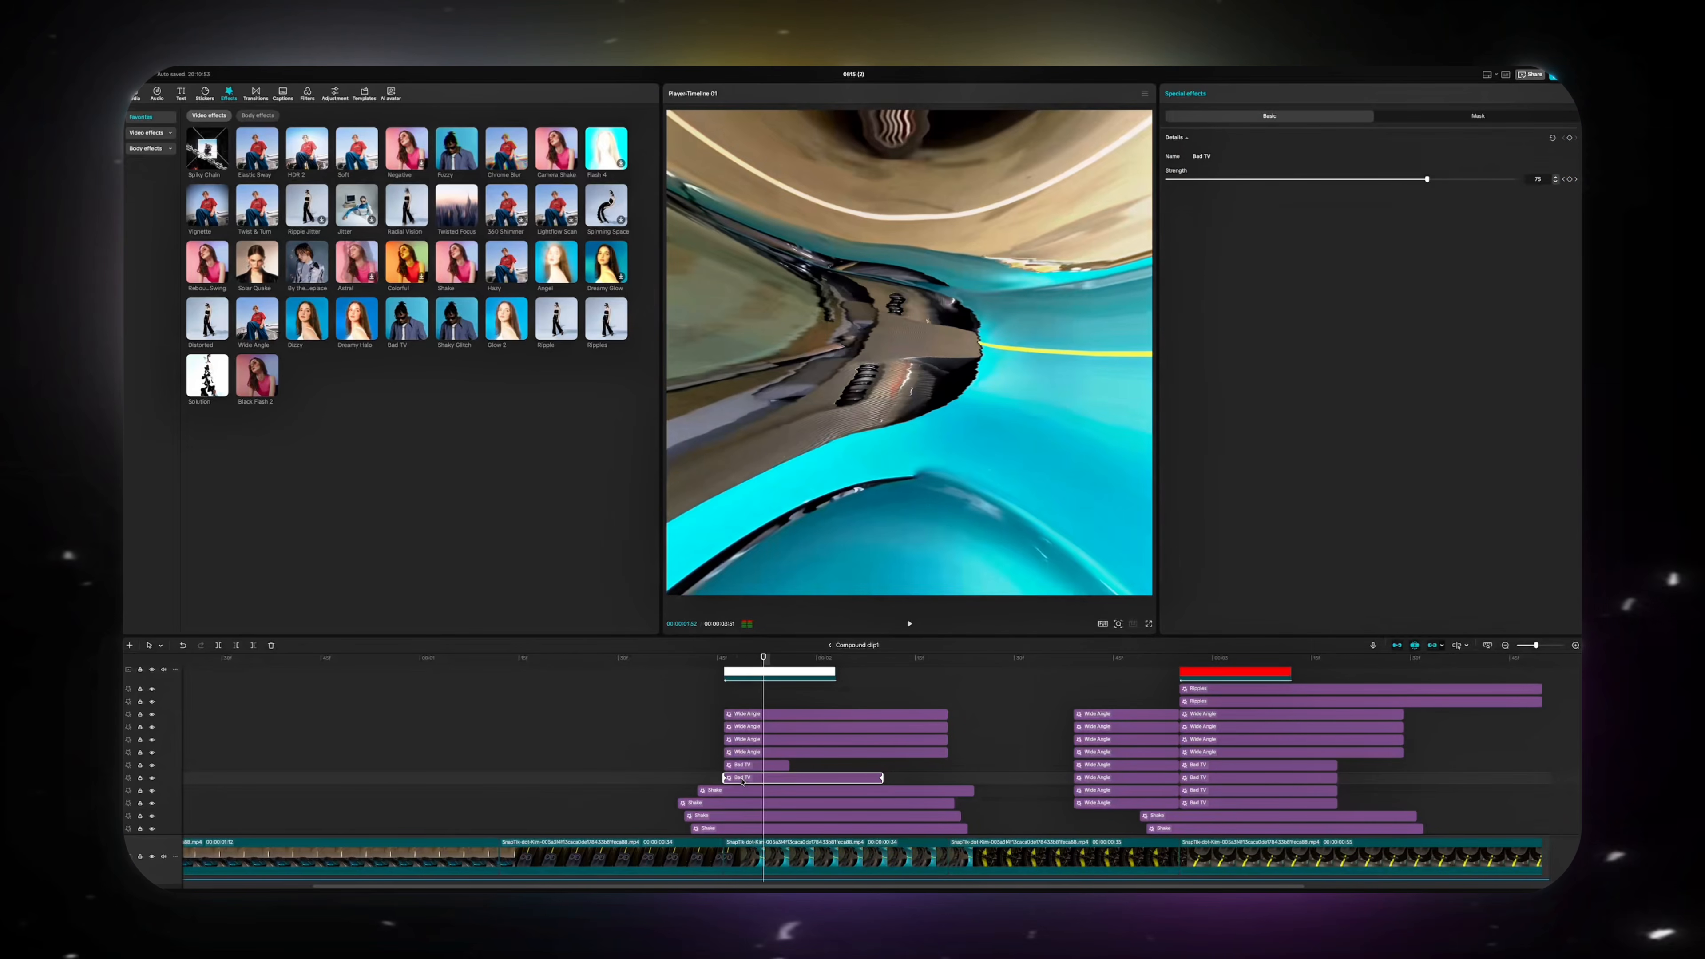
pyautogui.press('Right')
pyautogui.press('Right')
pyautogui.press('Right')
pyautogui.press('Right')
pyautogui.press('Right')
pyautogui.press('Right')
pyautogui.press('Right')
pyautogui.press('Right')
pyautogui.press('Right')
pyautogui.press('Right')
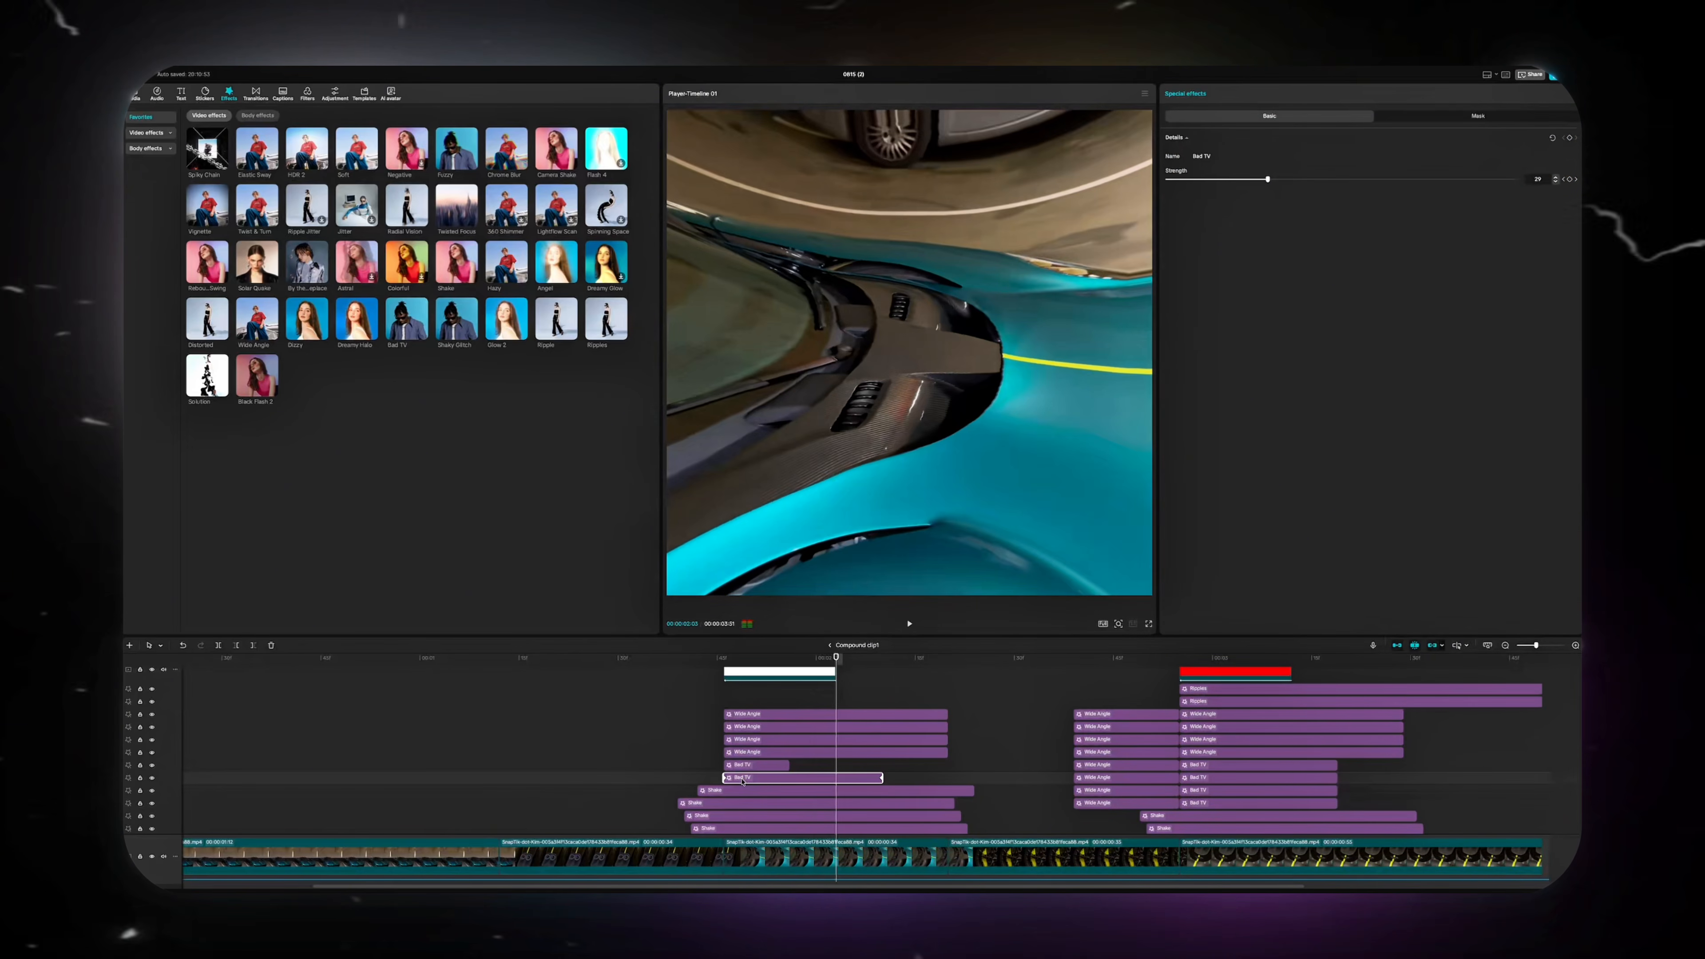
pyautogui.press('Right')
pyautogui.press('Right')
pyautogui.press('Right')
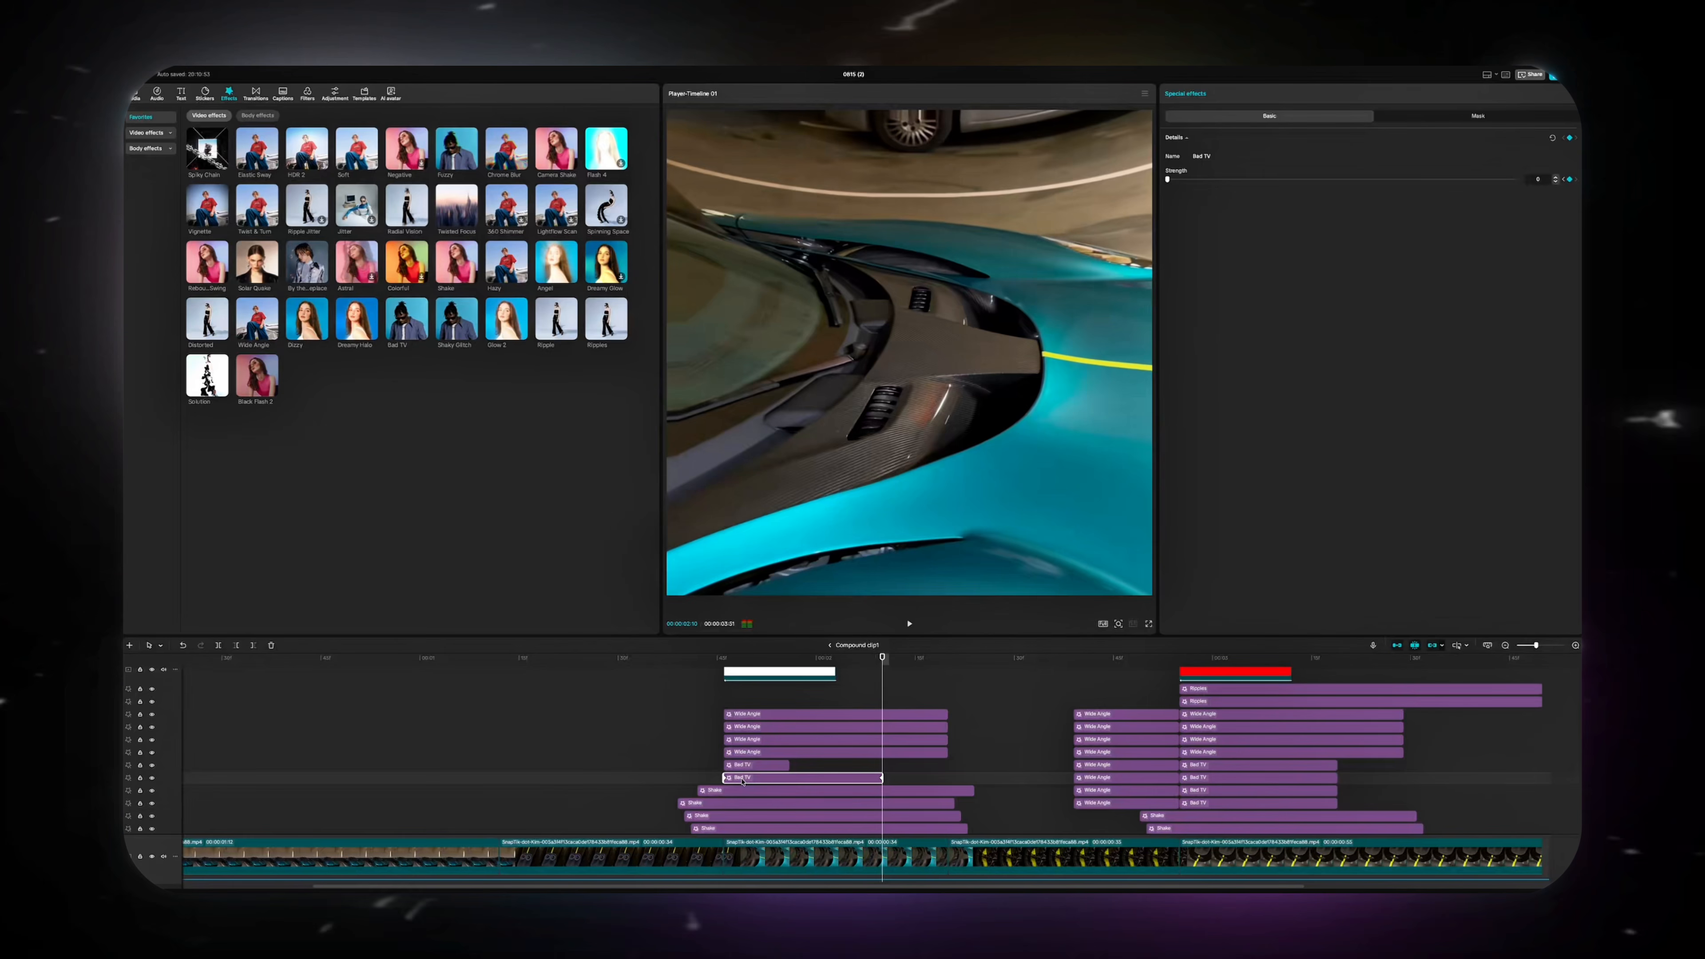
pyautogui.rightClick(880, 777)
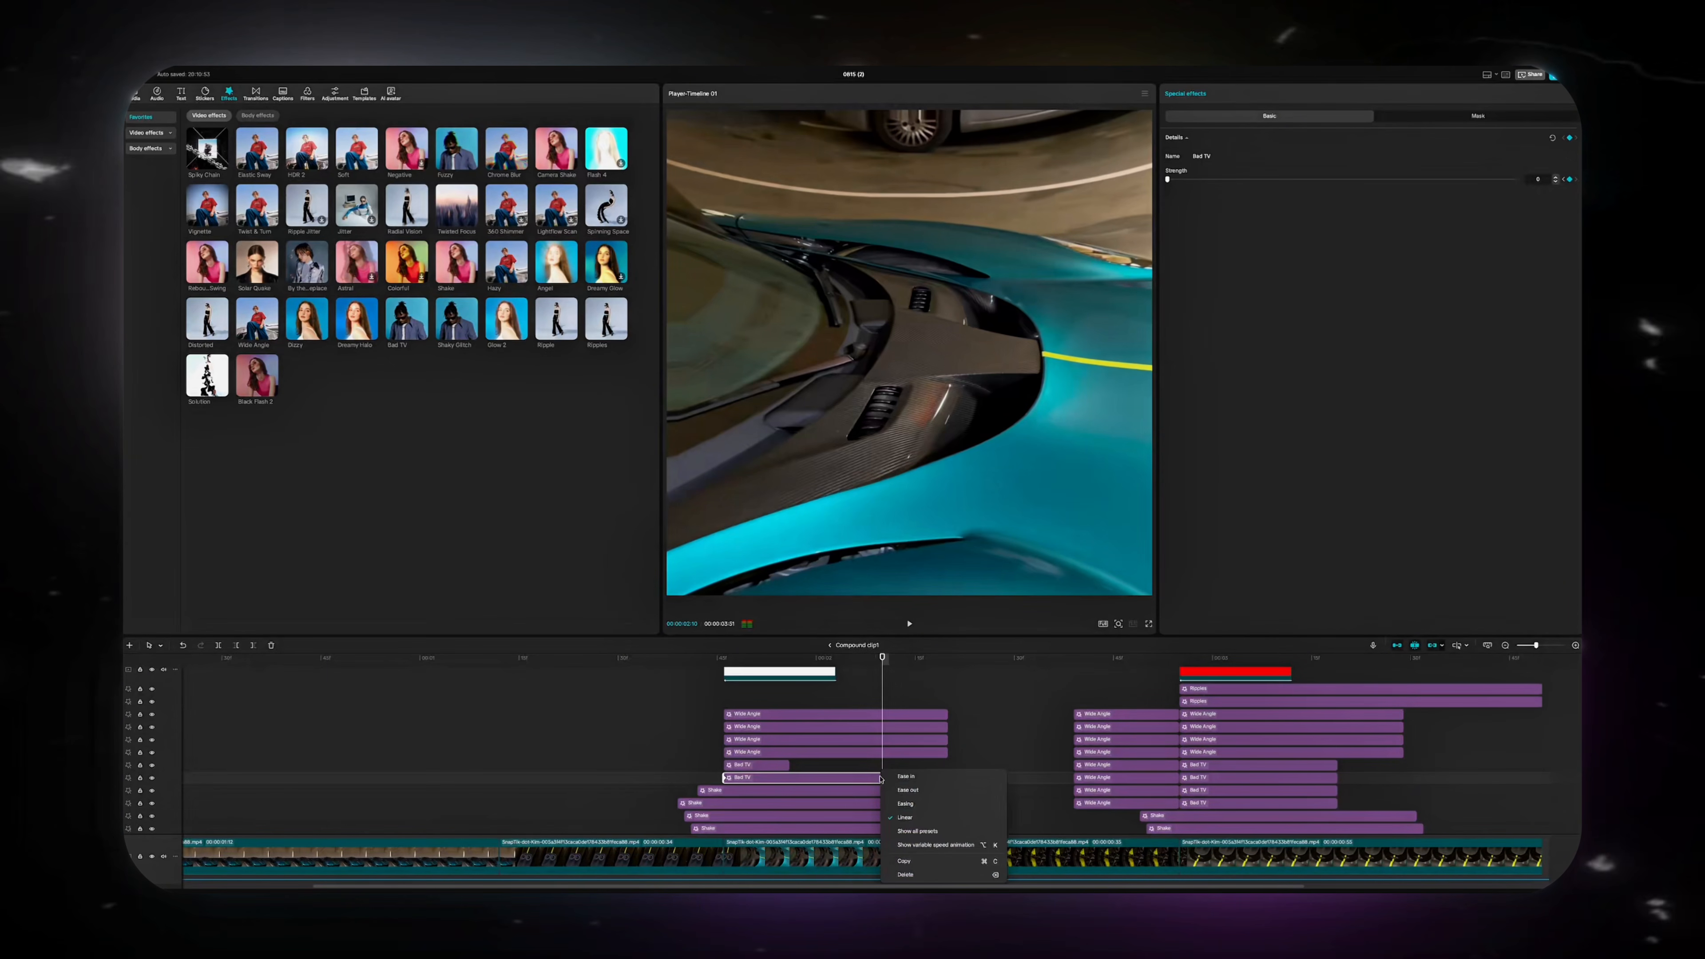
# Examine the shorter upper Bad TV effect's Strength keyframes after the second cut frame by frame, and check its end keyframe's easing
pyautogui.click(755, 775)
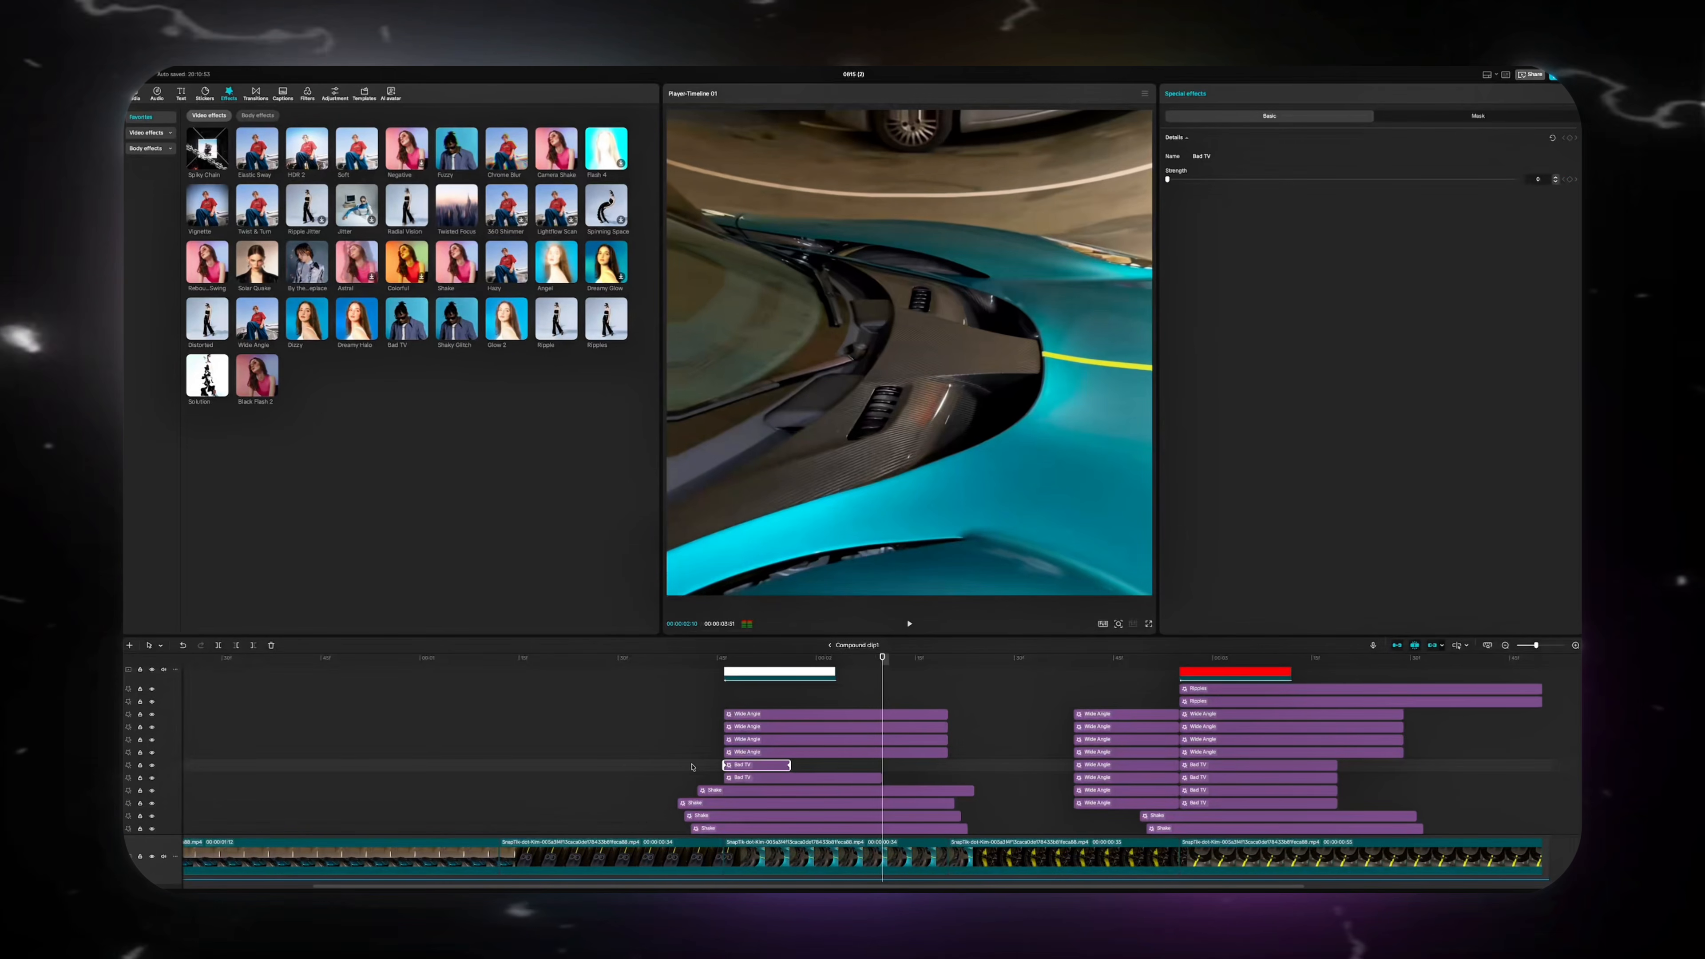
pyautogui.click(702, 765)
pyautogui.press('Right')
pyautogui.press('Right')
pyautogui.press('Right')
pyautogui.click(739, 765)
pyautogui.press('Right')
pyautogui.press('Right')
pyautogui.press('Right')
pyautogui.press('Right')
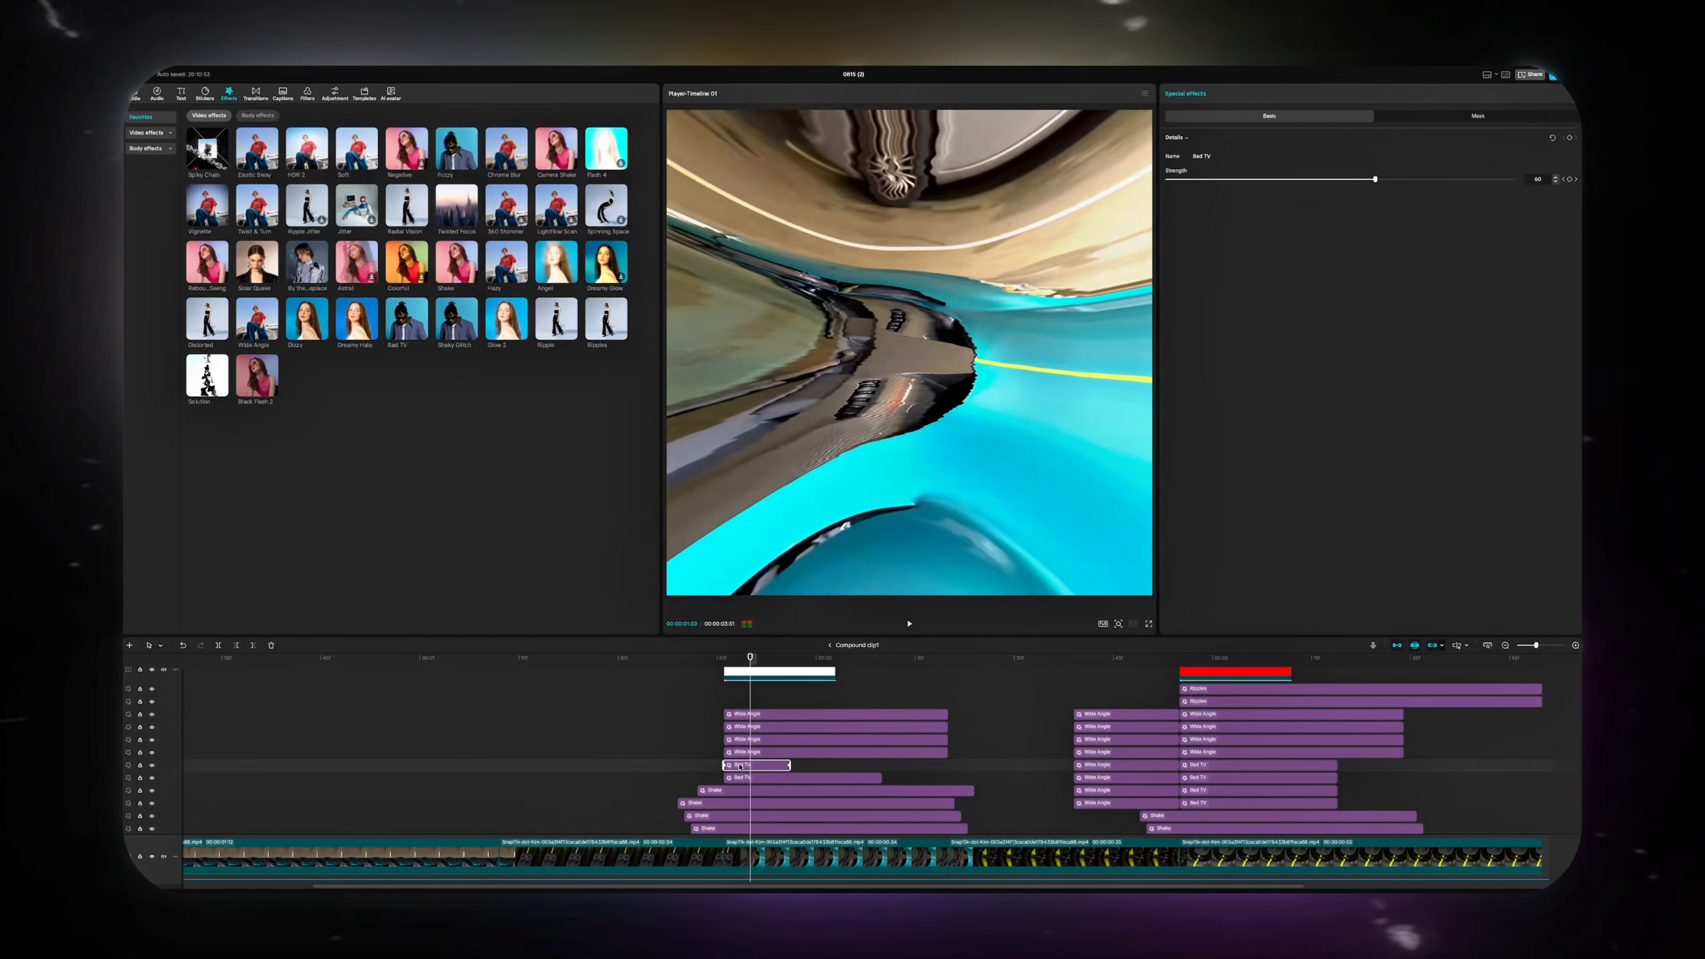
pyautogui.press('Right')
pyautogui.press('Right')
pyautogui.press('Right')
pyautogui.press('Right')
pyautogui.press('Right')
pyautogui.press('Right')
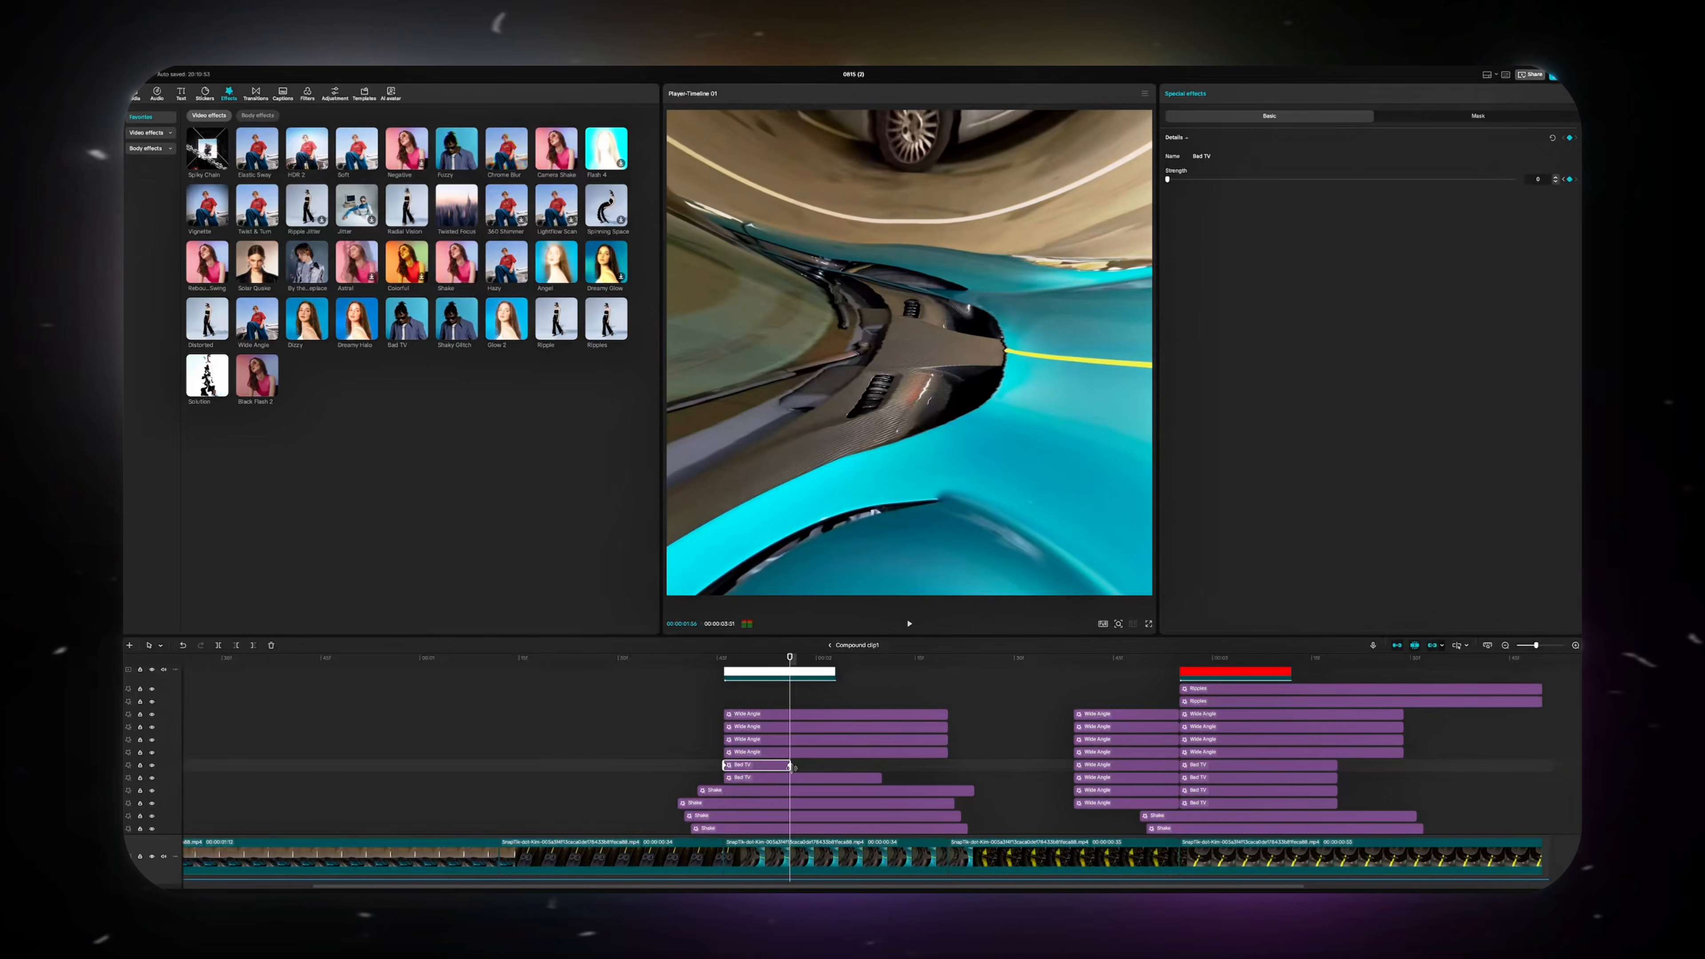
pyautogui.rightClick(786, 767)
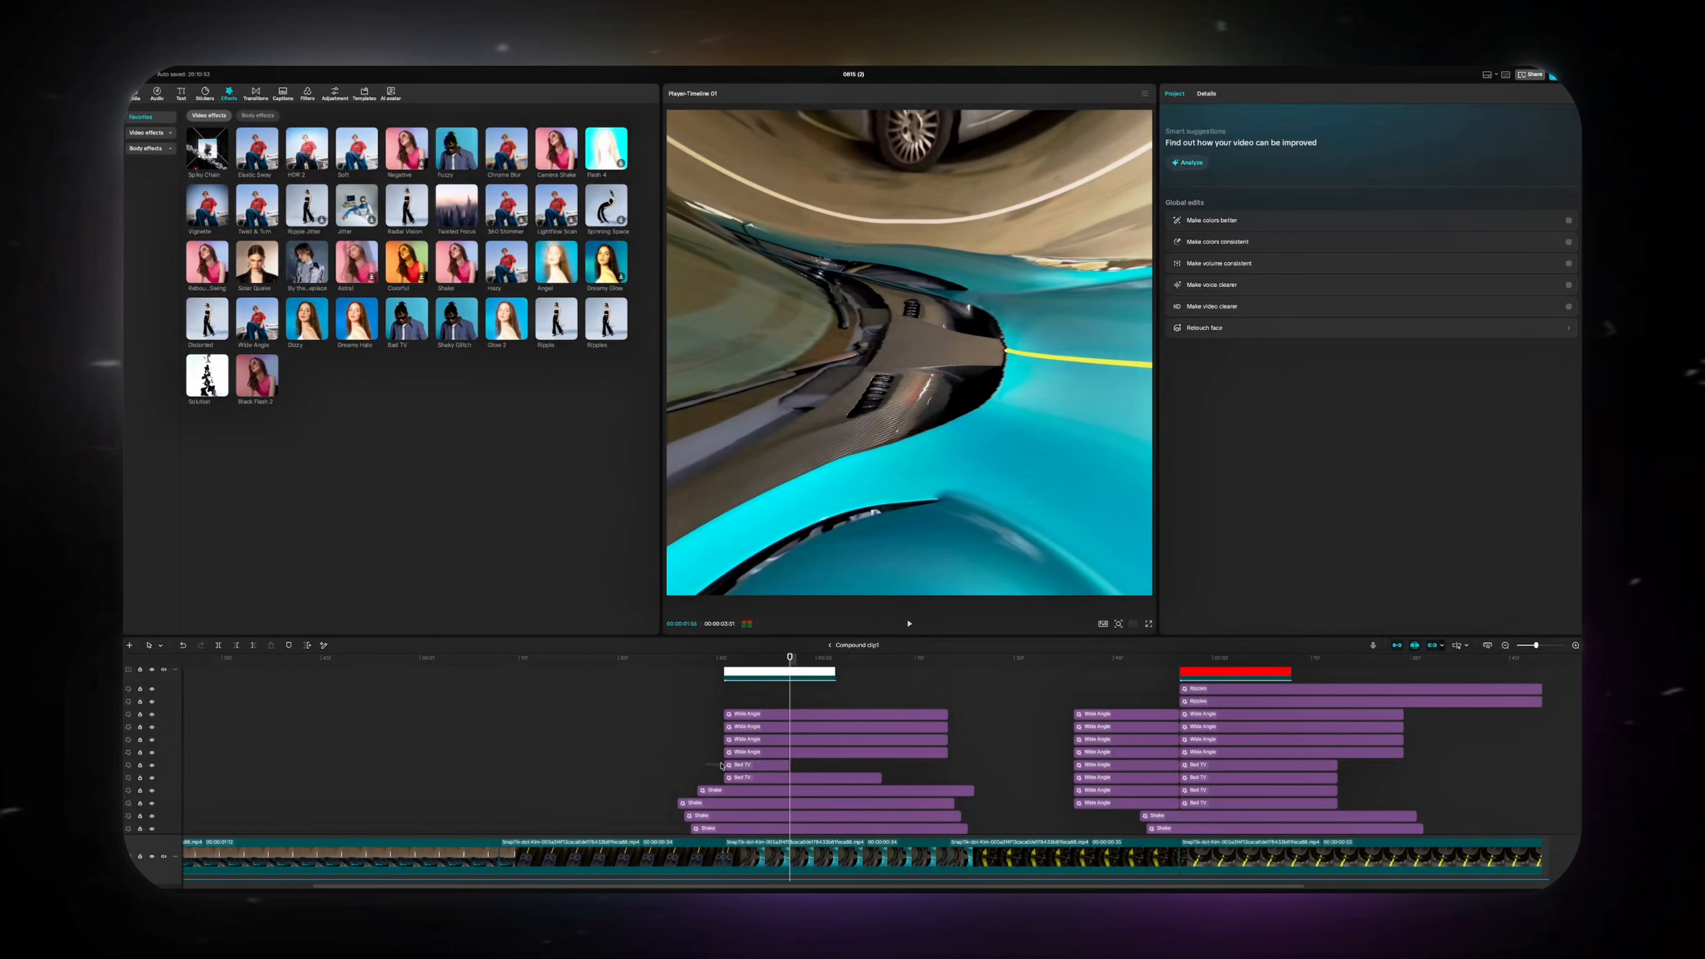
# Examine frame by frame how the lowest Wide Angle effect's Strength animates from its start at the second cut to its end
pyautogui.click(738, 751)
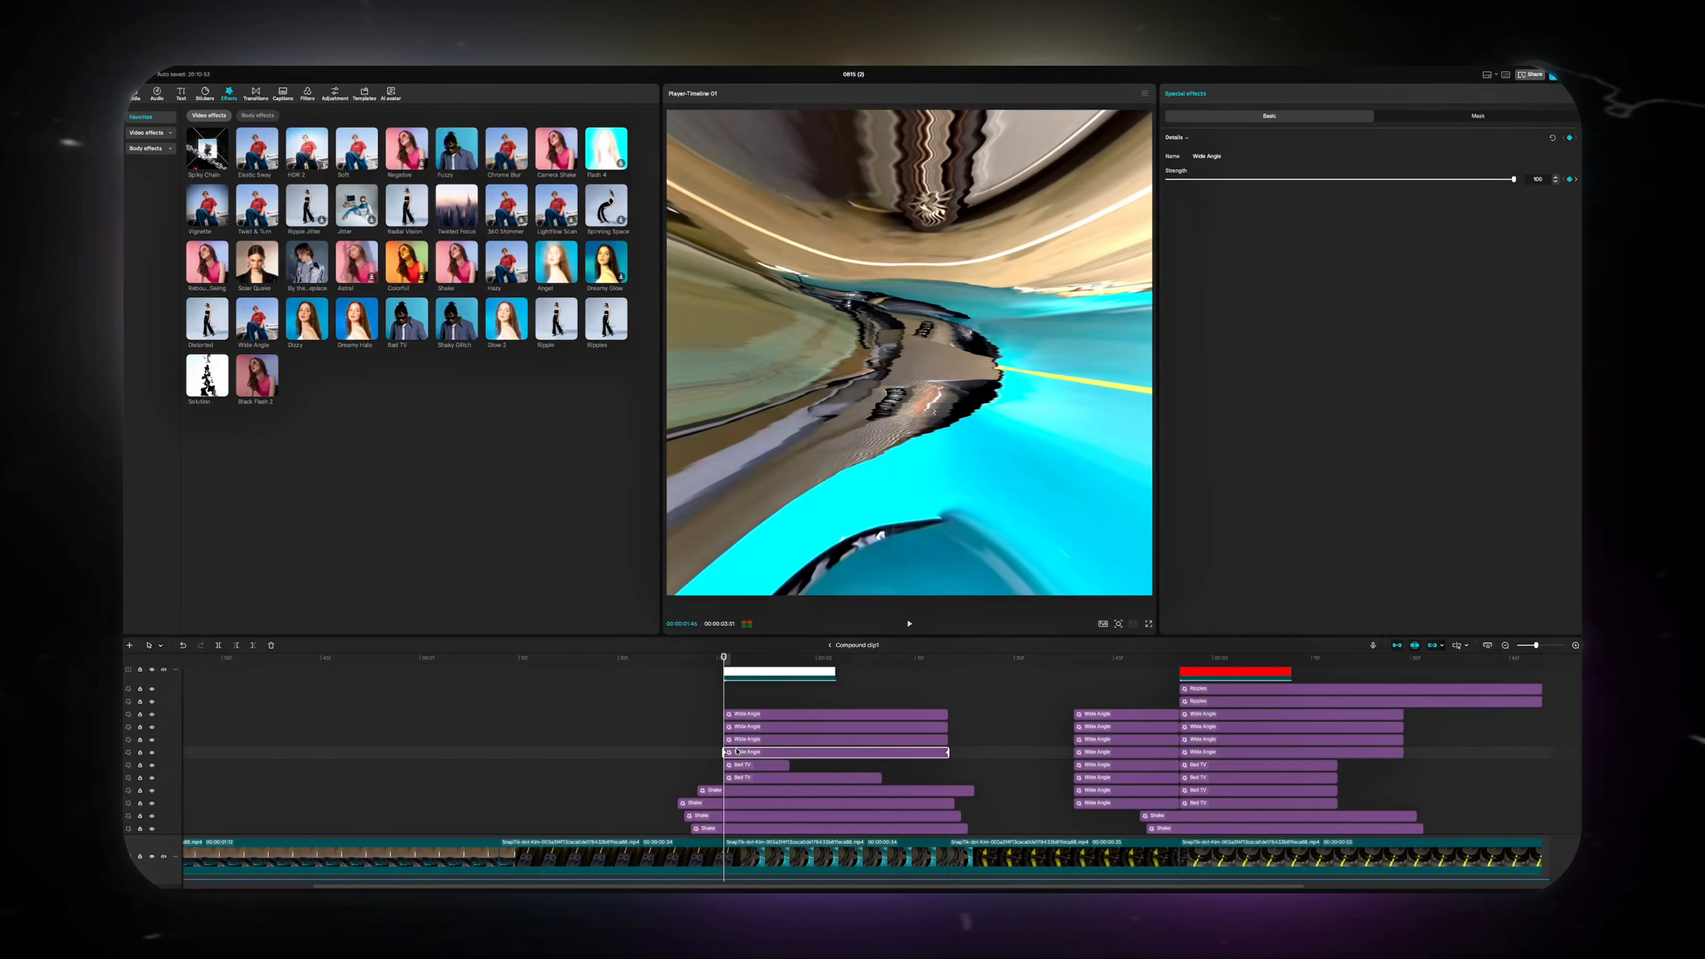
pyautogui.press('Right')
pyautogui.press('Right')
pyautogui.press('Right')
pyautogui.press('Right')
pyautogui.press('Right')
pyautogui.press('Right')
pyautogui.press('Right')
pyautogui.press('Right')
pyautogui.press('Right')
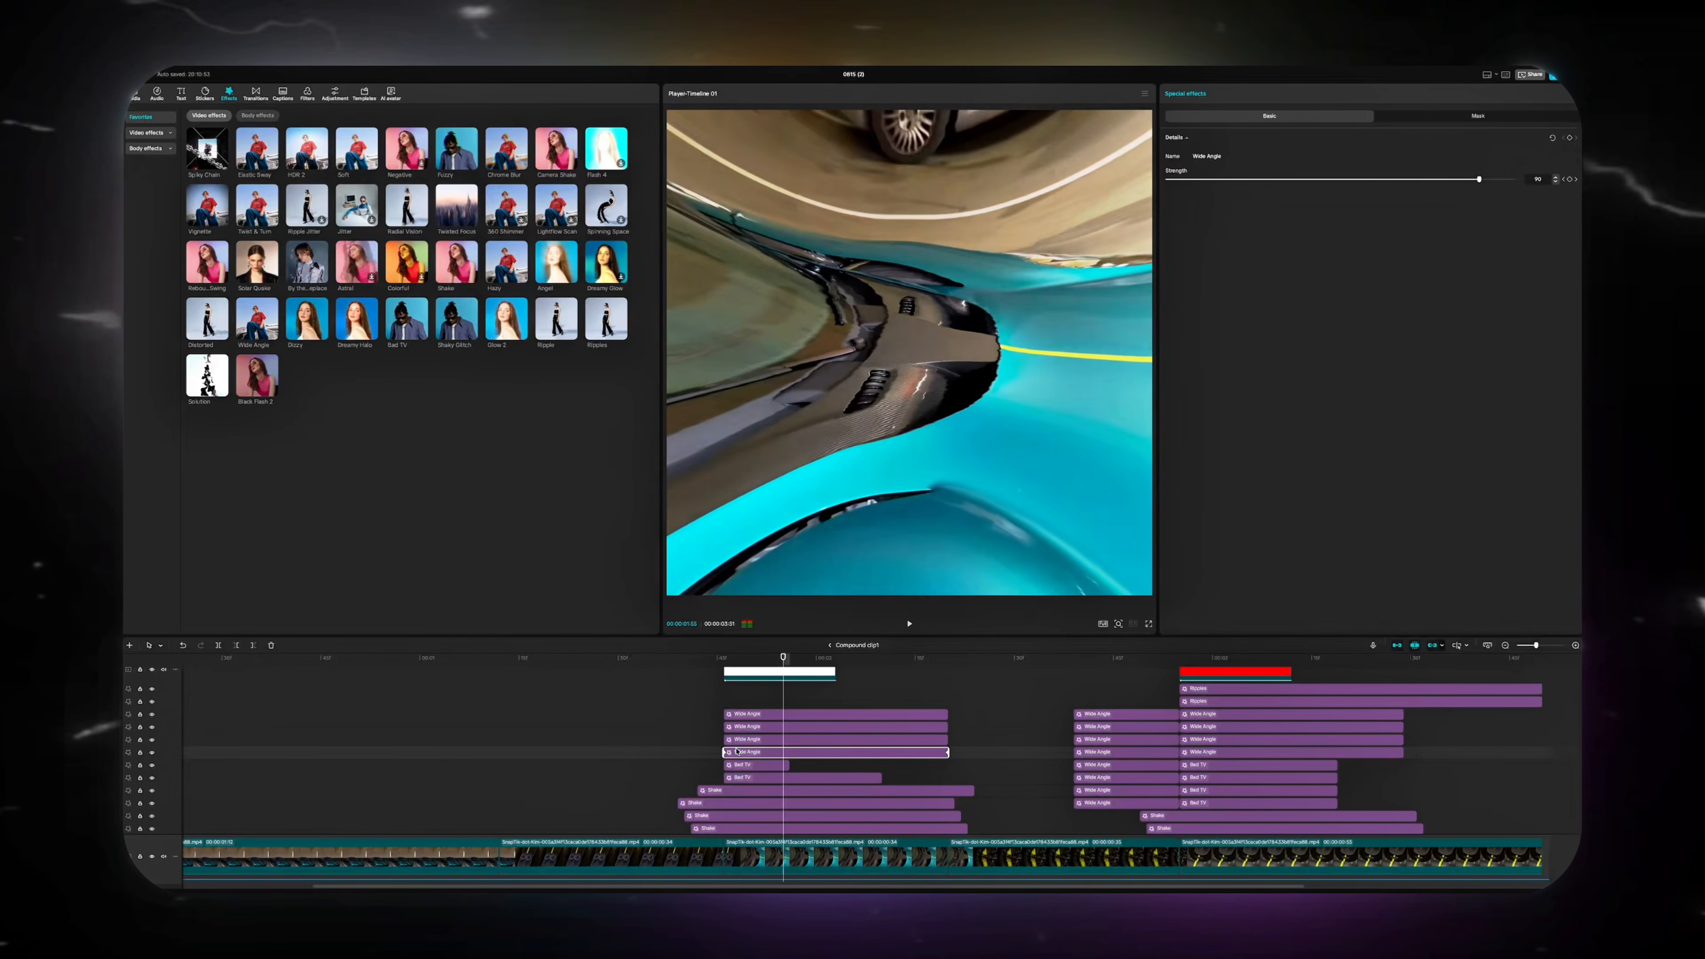
pyautogui.press('Right')
pyautogui.press('Right')
pyautogui.press('Right')
pyautogui.press('Right')
pyautogui.press('Right')
pyautogui.press('Right')
pyautogui.press('Right')
pyautogui.press('Right')
pyautogui.press('Right')
pyautogui.press('Right')
pyautogui.press('Right')
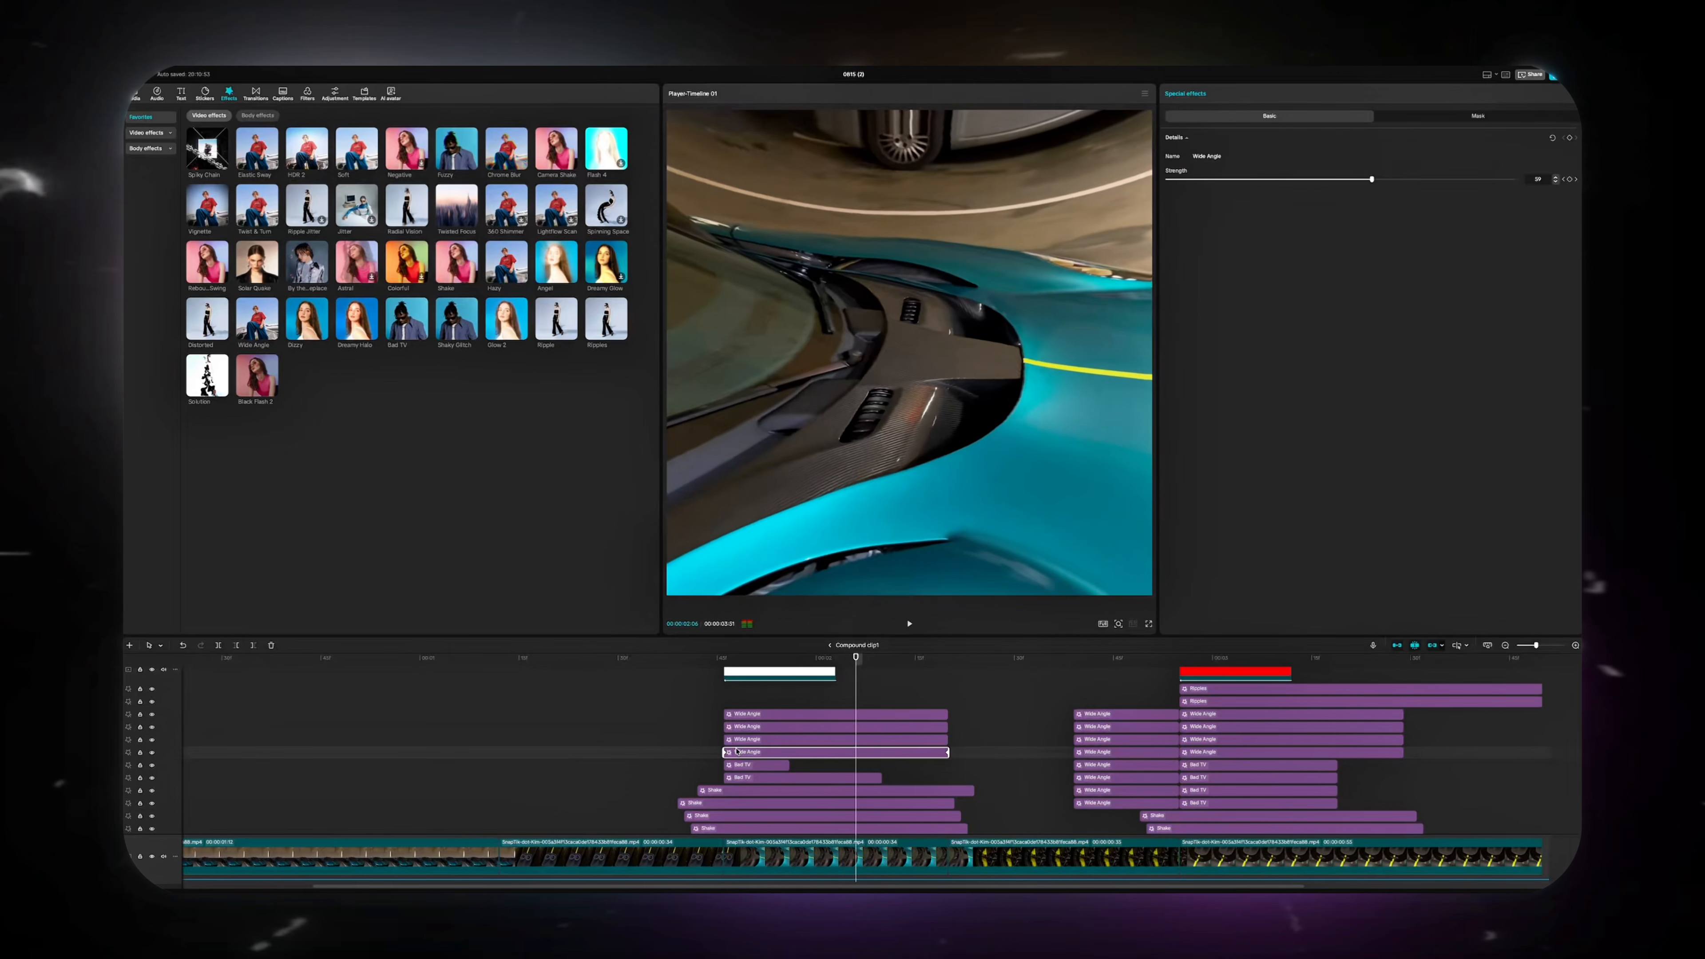
pyautogui.press('Right')
pyautogui.press('Right')
pyautogui.press('Right')
pyautogui.press('Right')
pyautogui.press('Right')
pyautogui.press('Right')
pyautogui.press('Right')
pyautogui.press('Right')
pyautogui.press('Right')
pyautogui.press('Right')
pyautogui.press('Right')
pyautogui.press('Right')
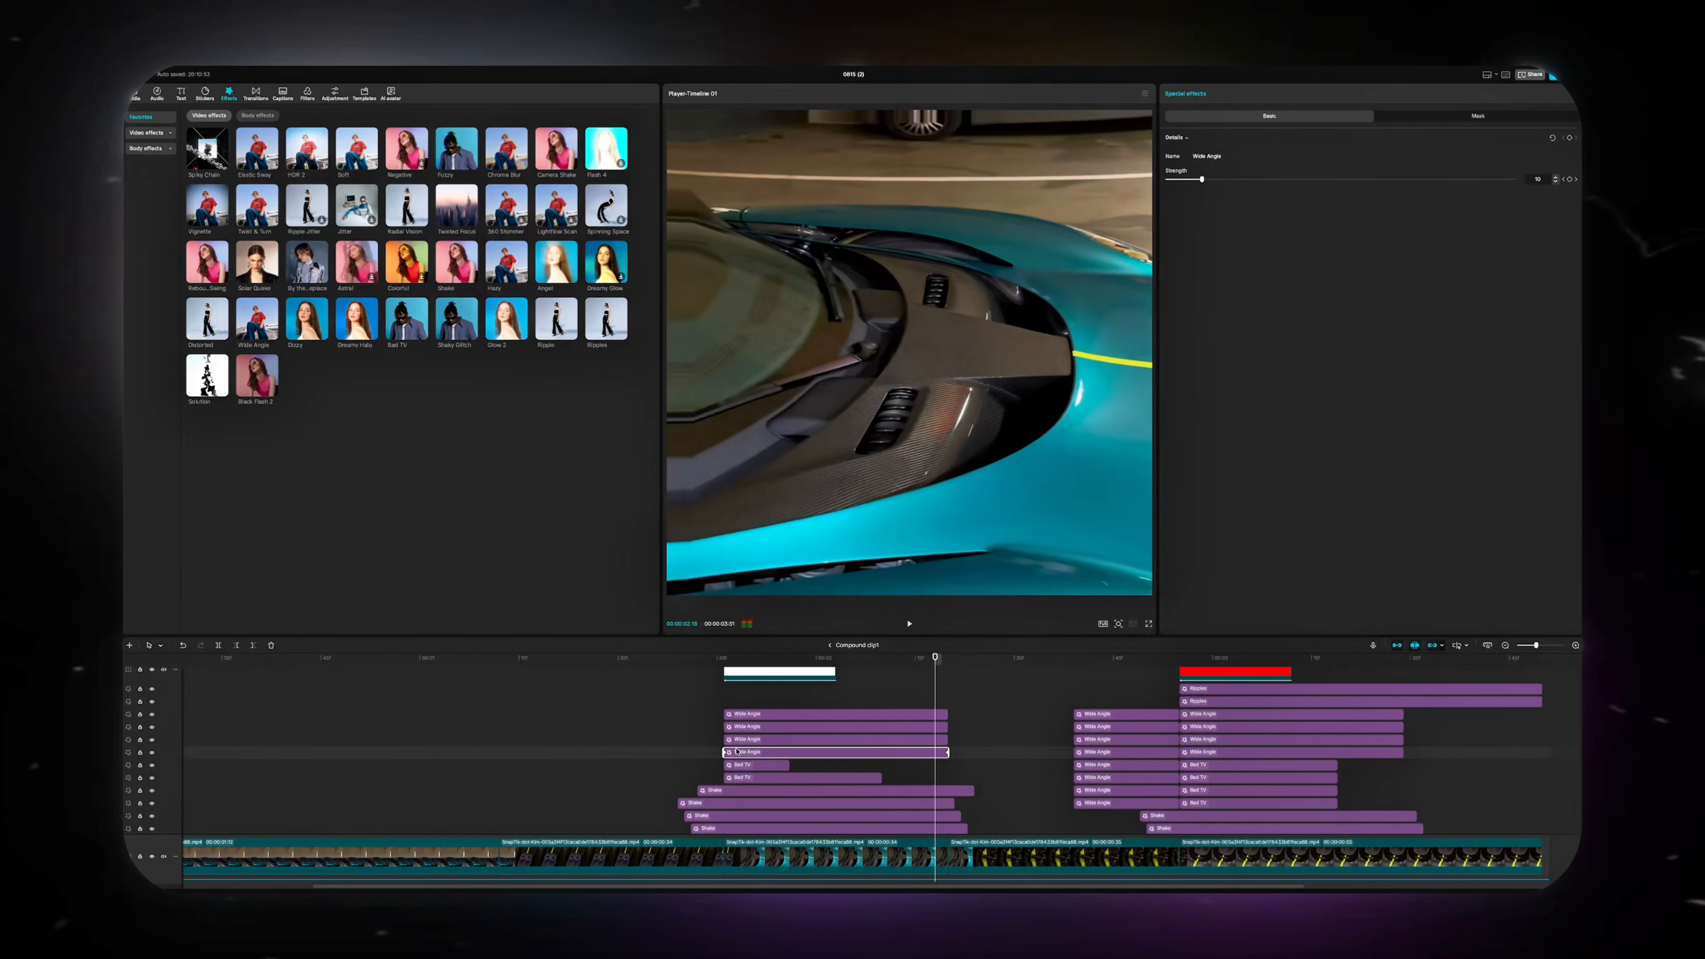
pyautogui.press('Right')
pyautogui.press('Right')
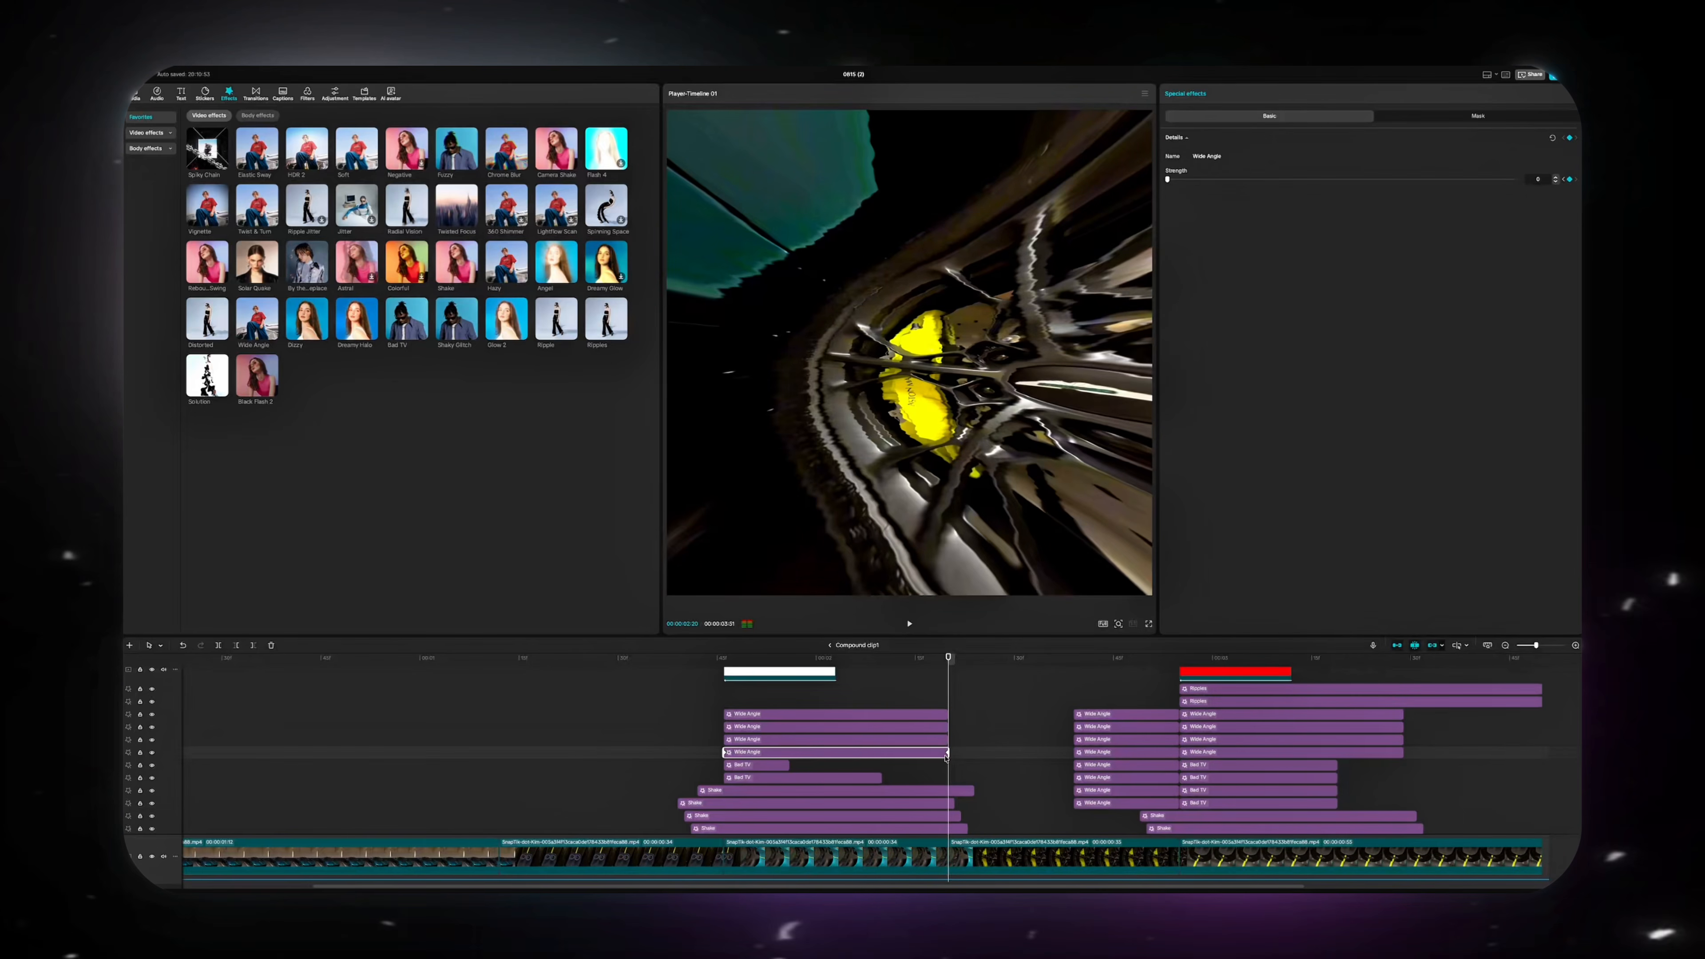
# Compare the easing of the end keyframes on the four stacked Wide Angle effects after the second cut
pyautogui.rightClick(946, 758)
pyautogui.click(934, 758)
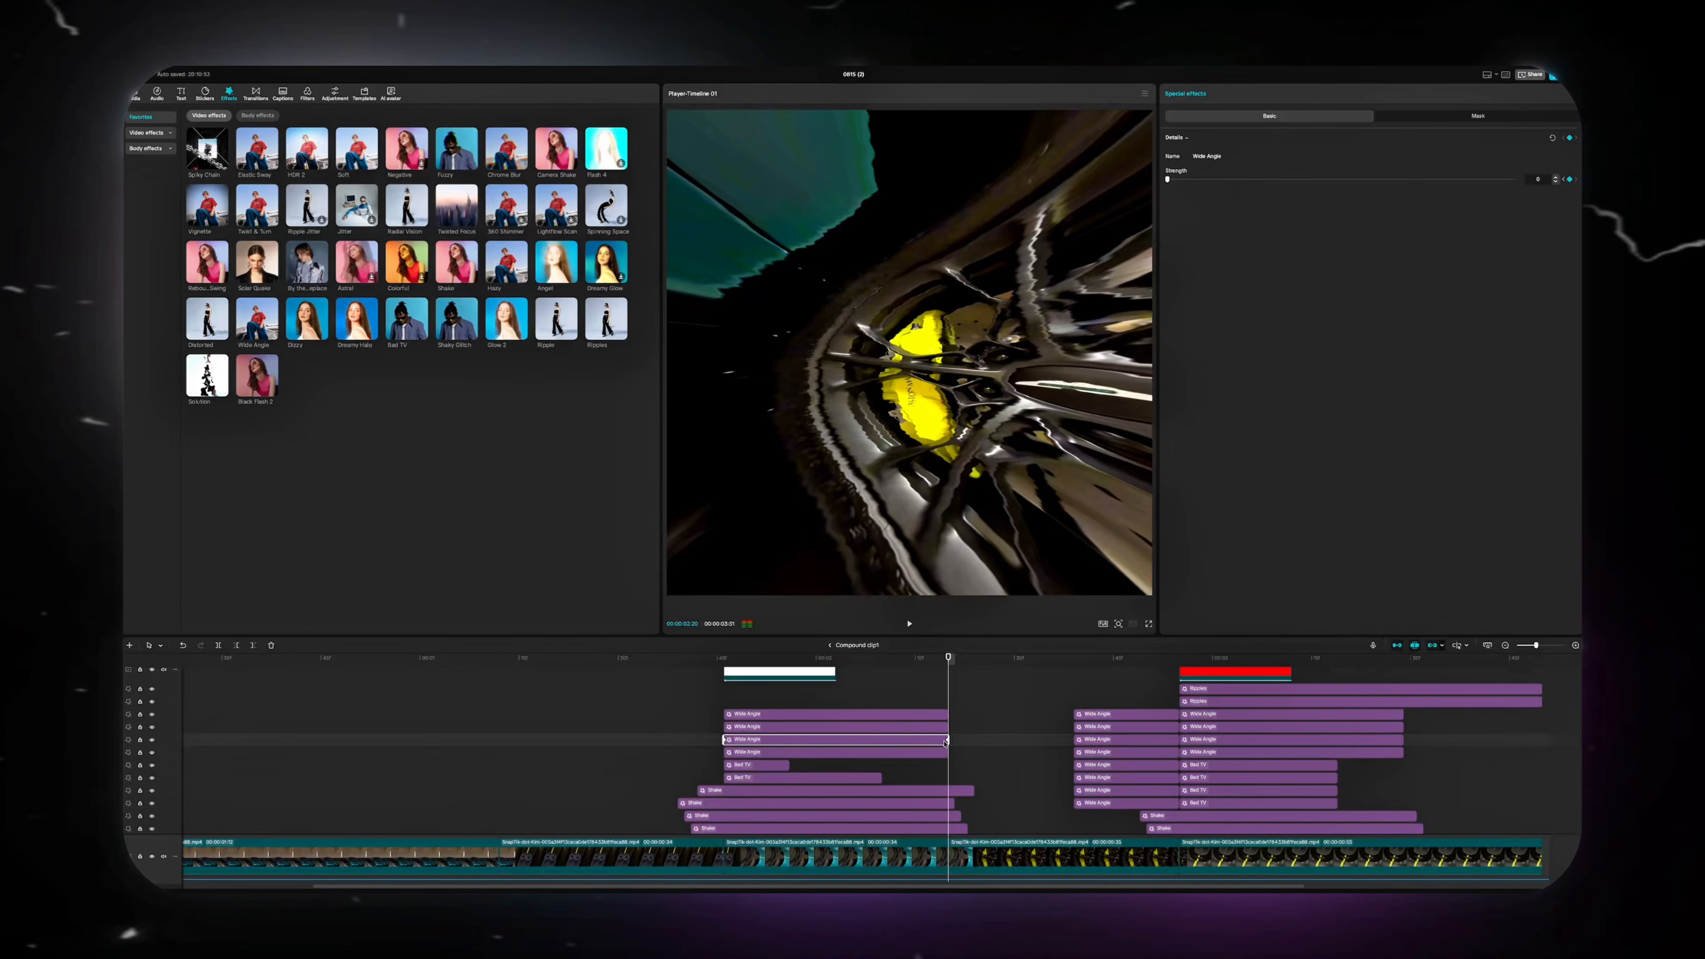
pyautogui.rightClick(945, 742)
pyautogui.click(938, 732)
pyautogui.rightClick(943, 726)
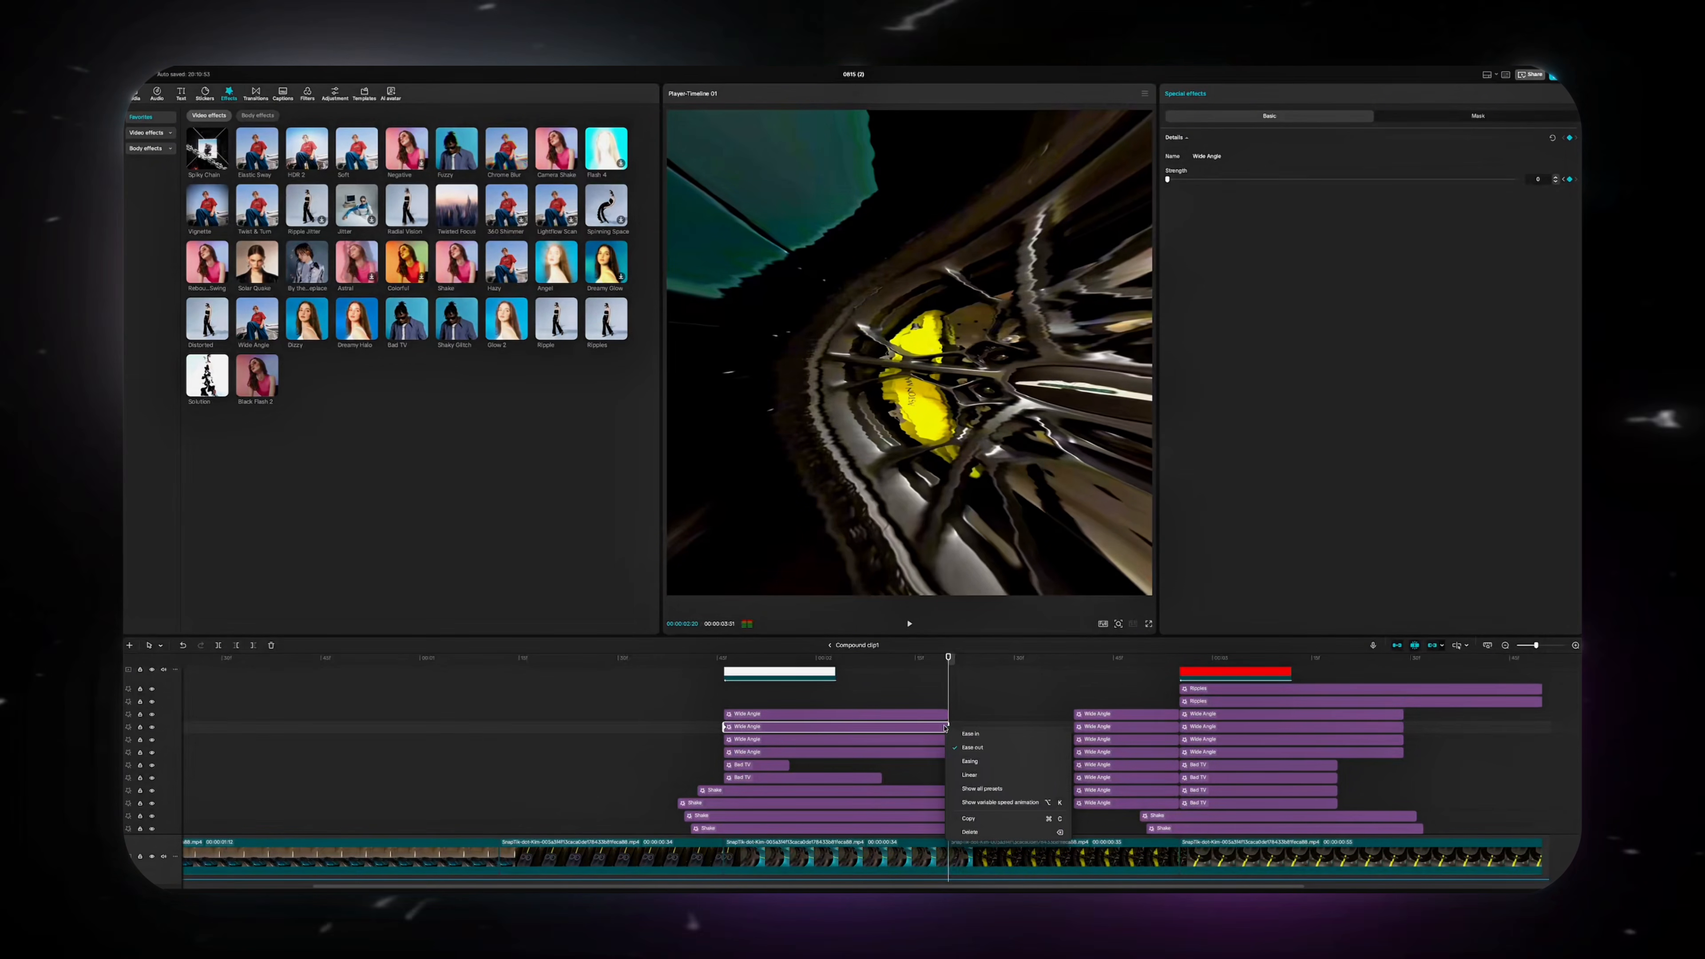
pyautogui.click(914, 720)
pyautogui.rightClick(944, 716)
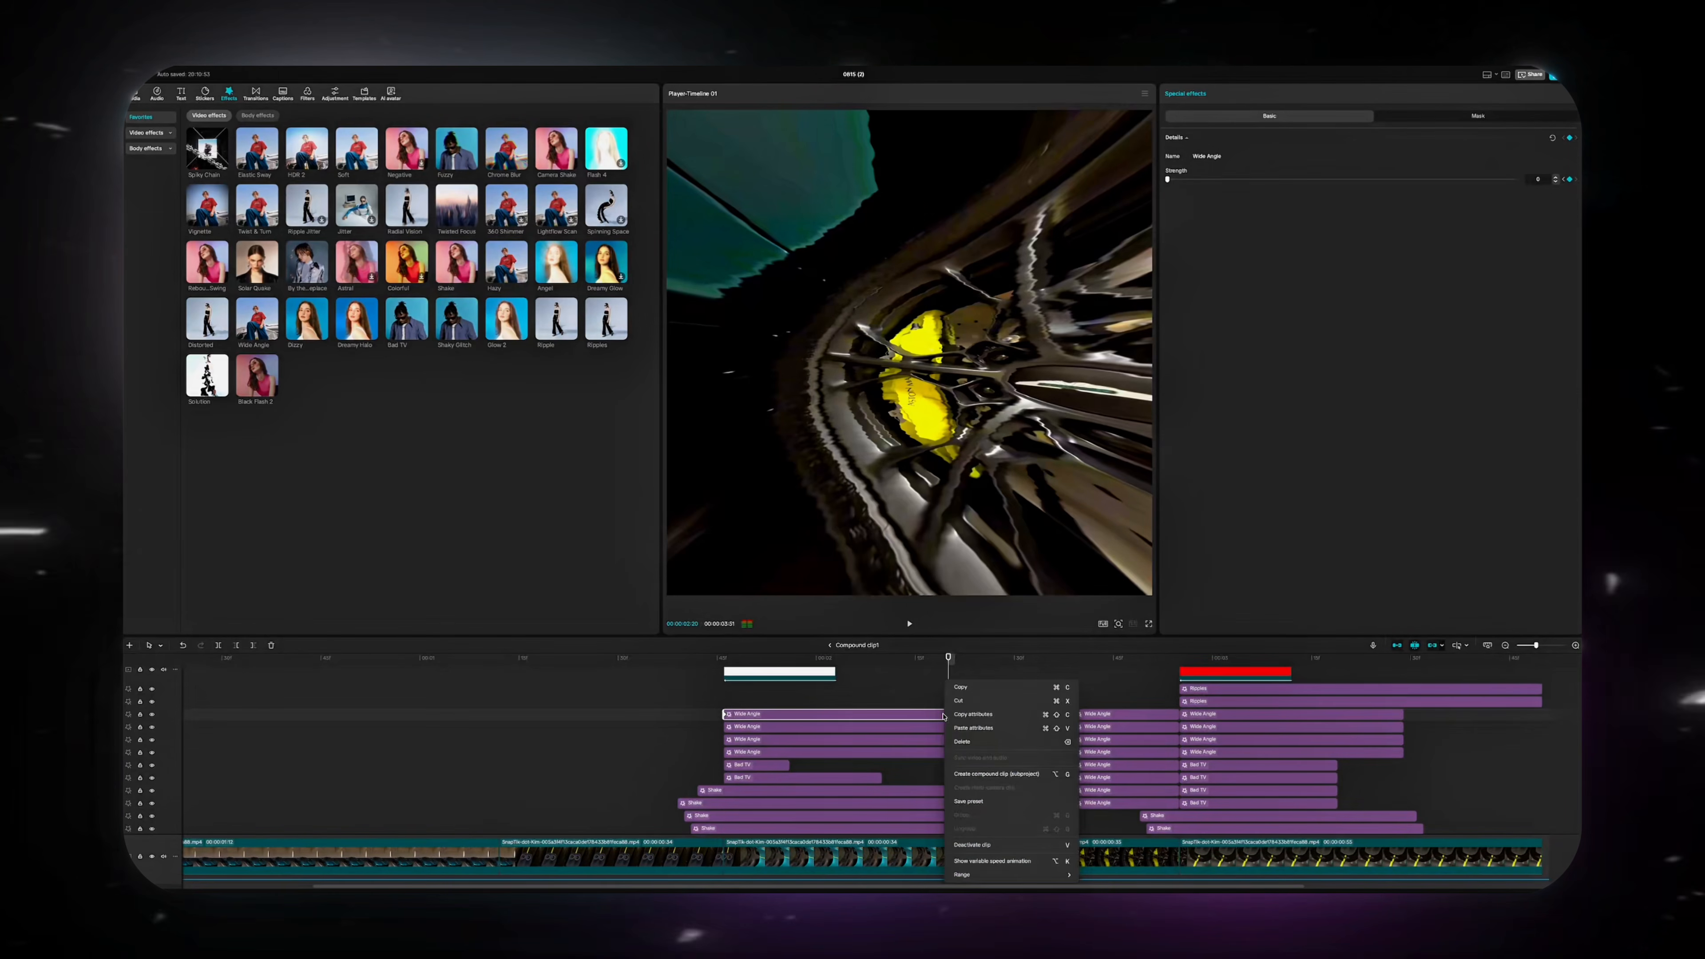
pyautogui.click(940, 714)
pyautogui.rightClick(945, 714)
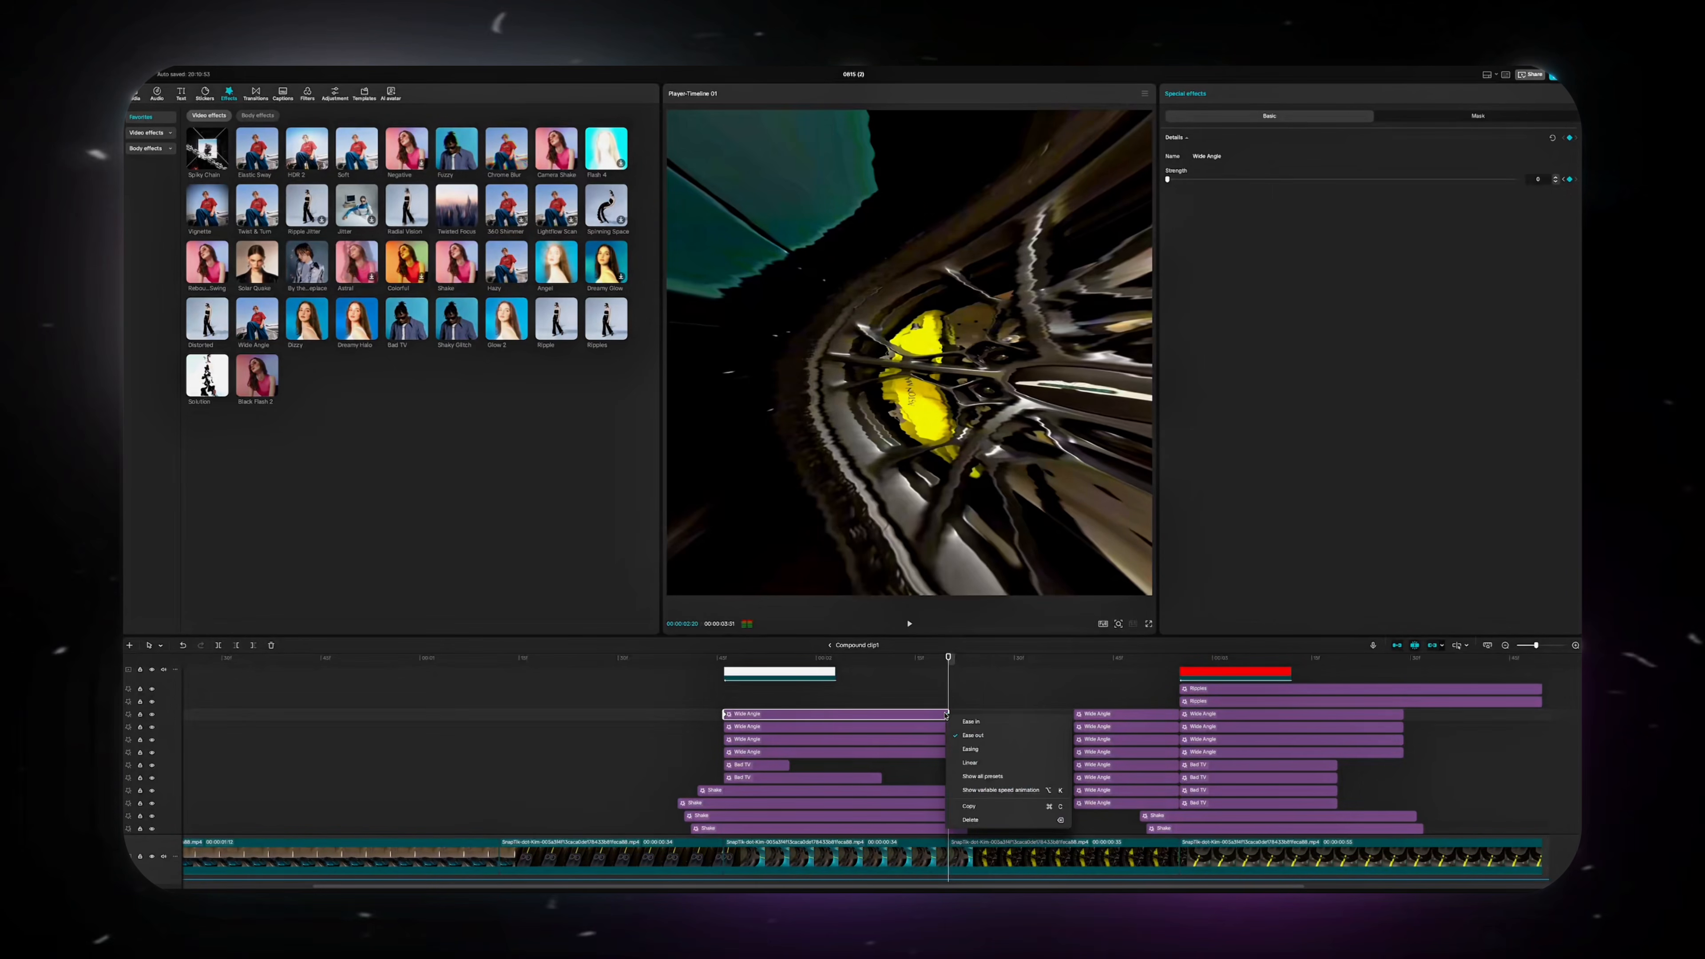
pyautogui.click(902, 722)
# Compare the upper and lower pairs of Wide Angle effects and their effect on the picture at the second cut
pyautogui.click(869, 706)
pyautogui.press('Up')
pyautogui.press('Left')
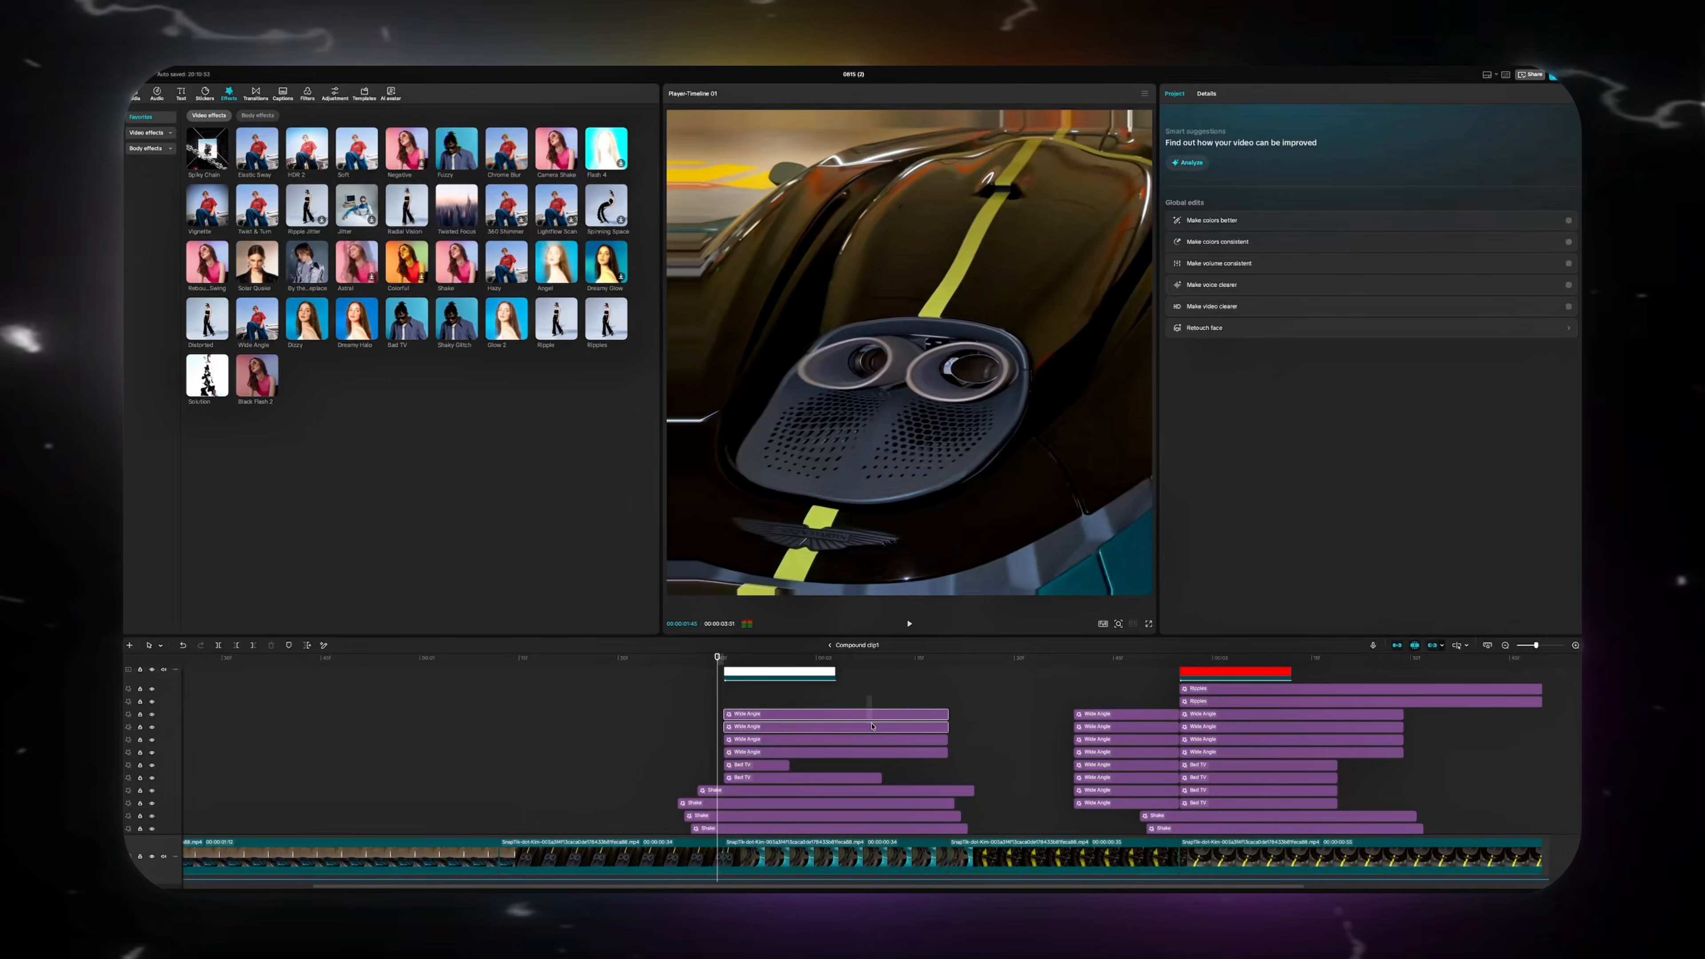
pyautogui.moveTo(873, 725); pyautogui.dragTo(894, 740)
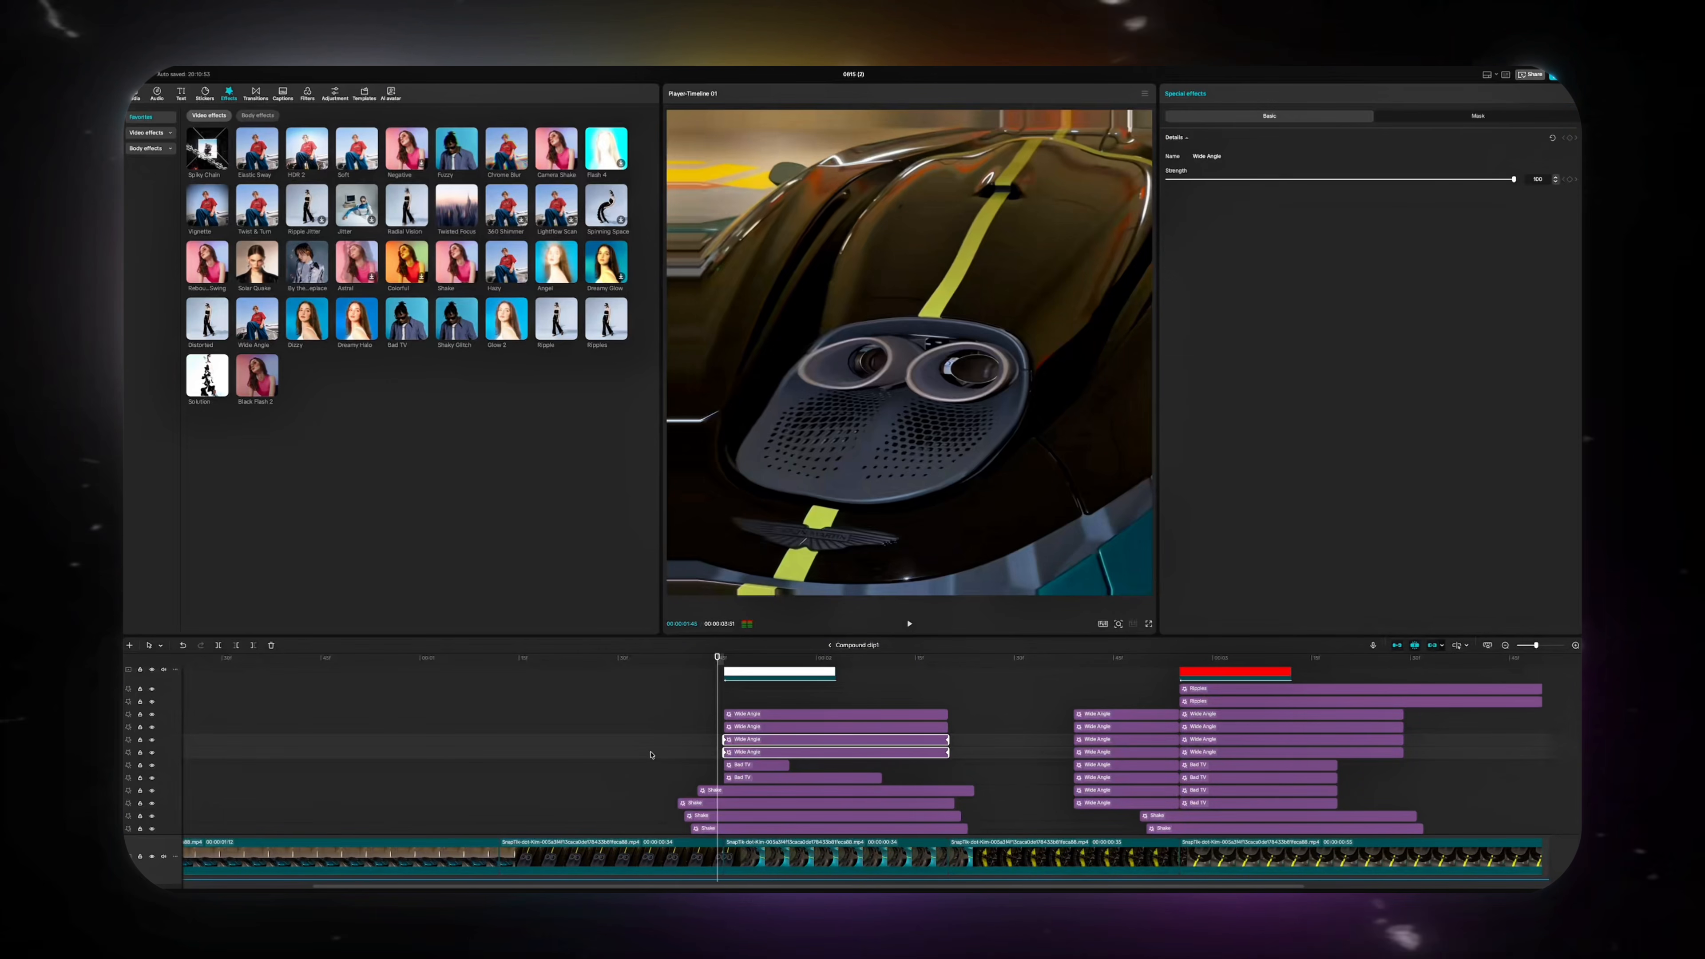
pyautogui.click(650, 755)
pyautogui.press('Down')
pyautogui.press('Left')
pyautogui.press('Right')
# Examine the blend mode and opacity of the white overlay image placed above the Wide Angle effects at the second cut
pyautogui.scroll(2, 744, 744)
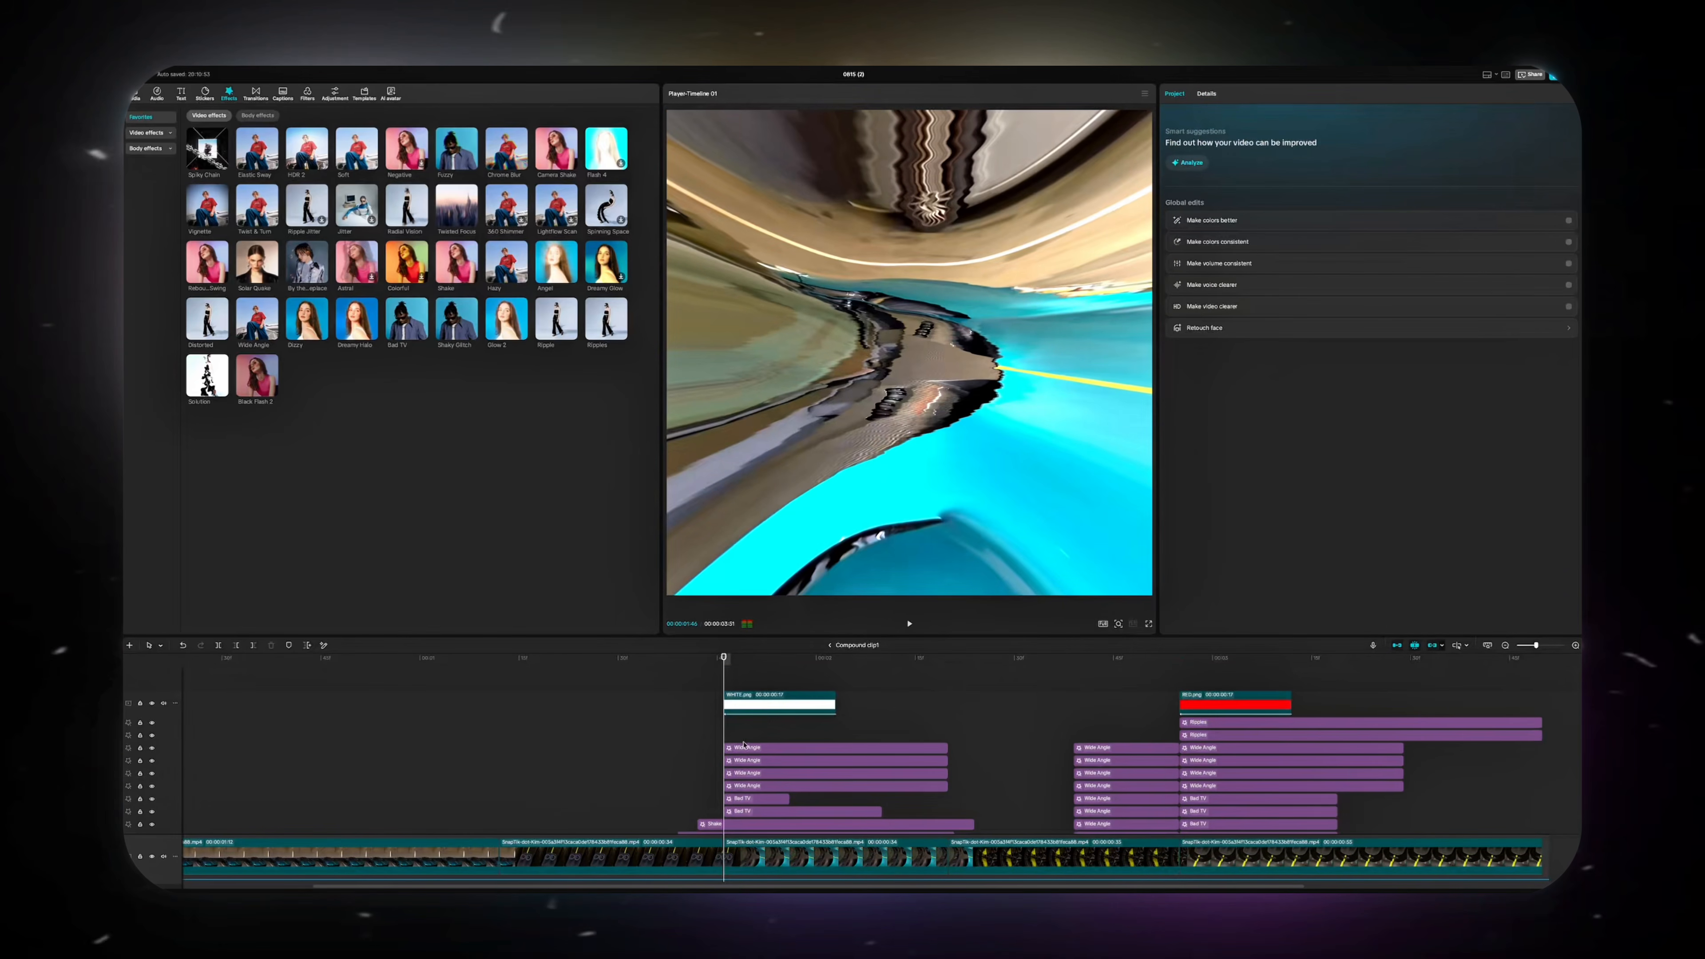
pyautogui.click(772, 704)
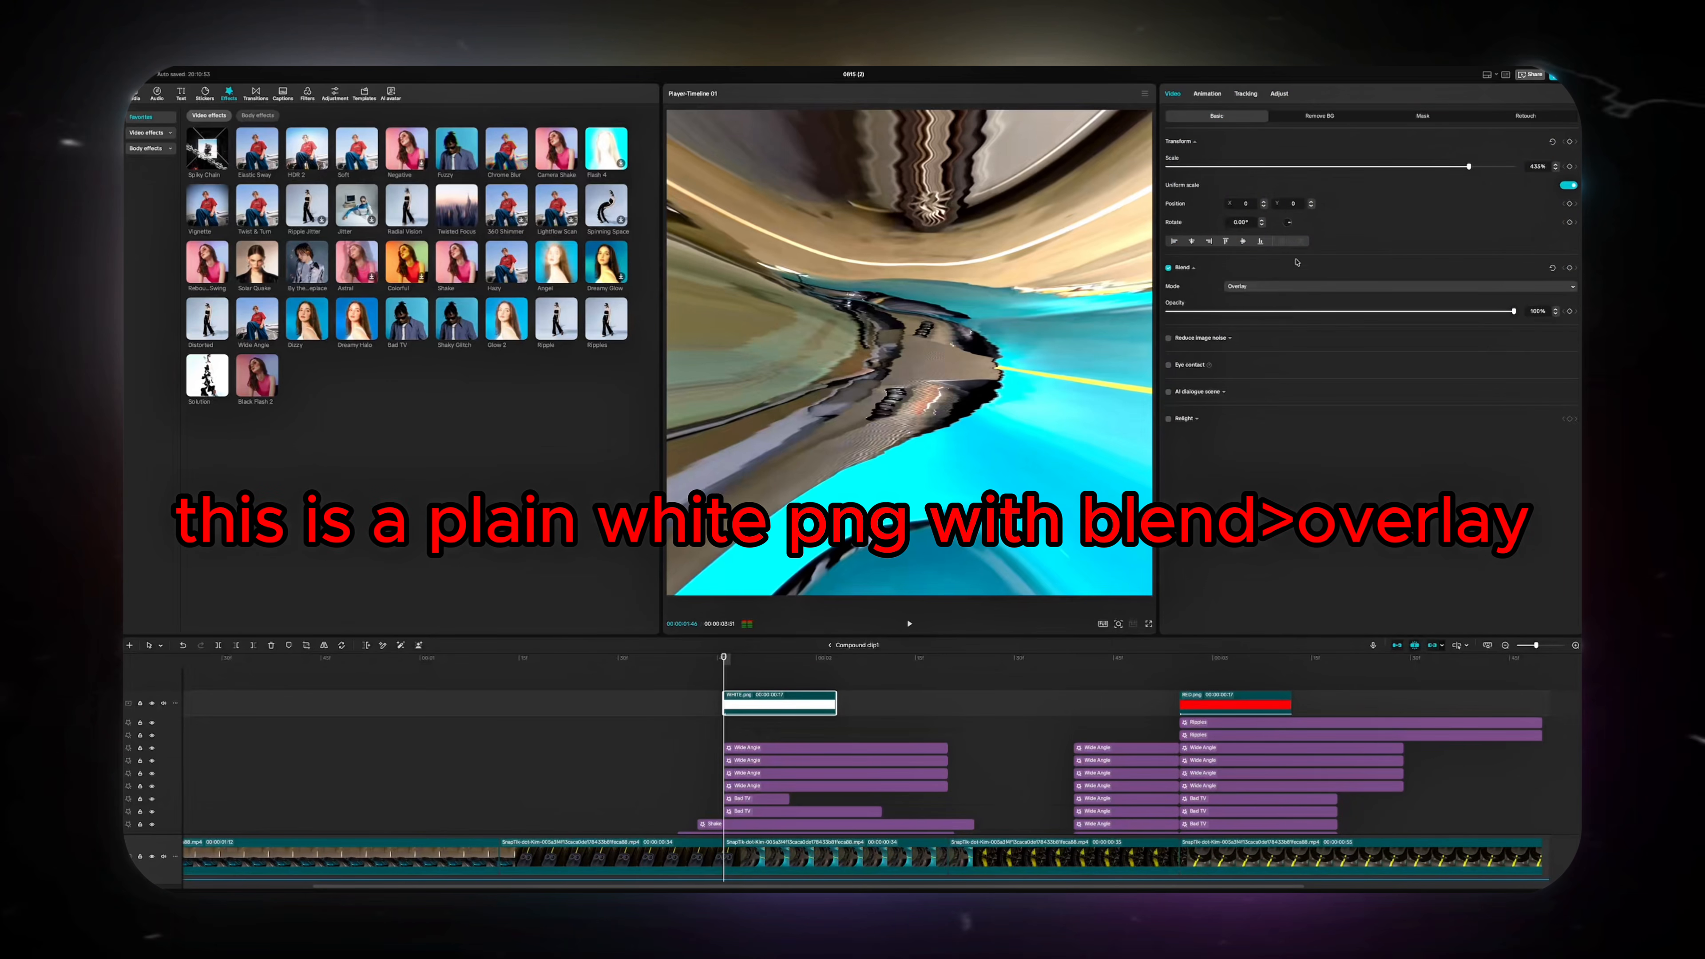
pyautogui.hscroll(5, 672, 765)
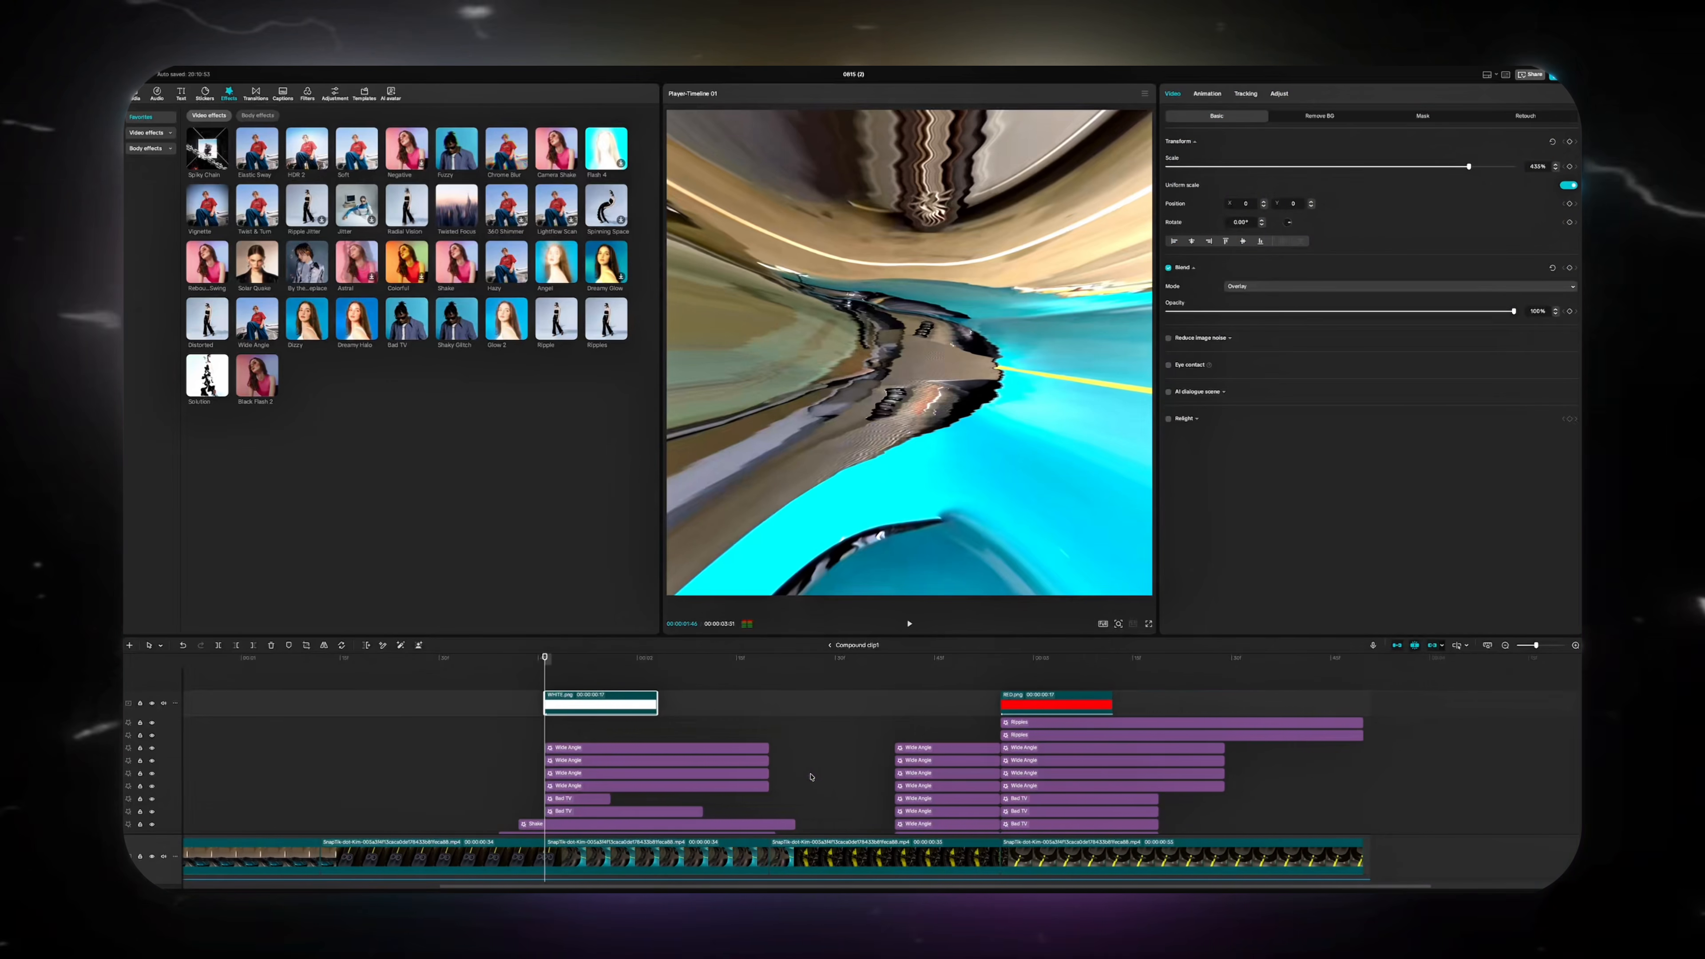
# Compare the Shake, Bad TV and Wide Angle stacks under the red and white flashes across the remaining cuts
pyautogui.scroll(-3, 604, 758)
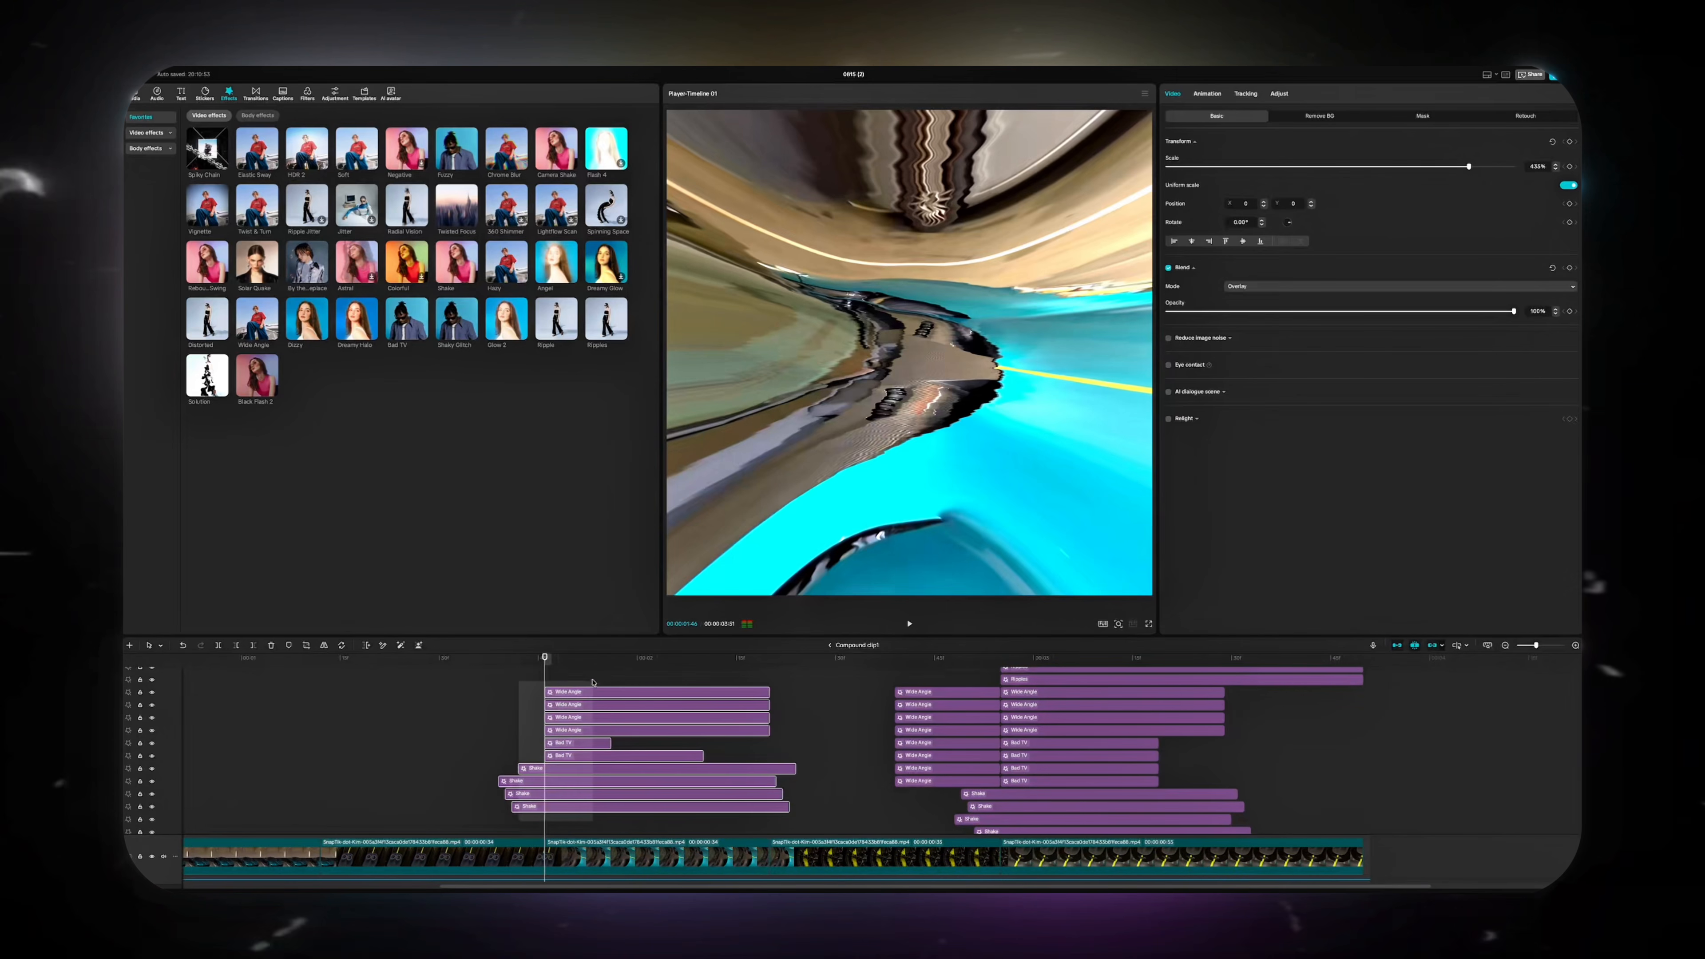
pyautogui.moveTo(598, 621); pyautogui.dragTo(598, 625)
pyautogui.scroll(-3, 671, 759)
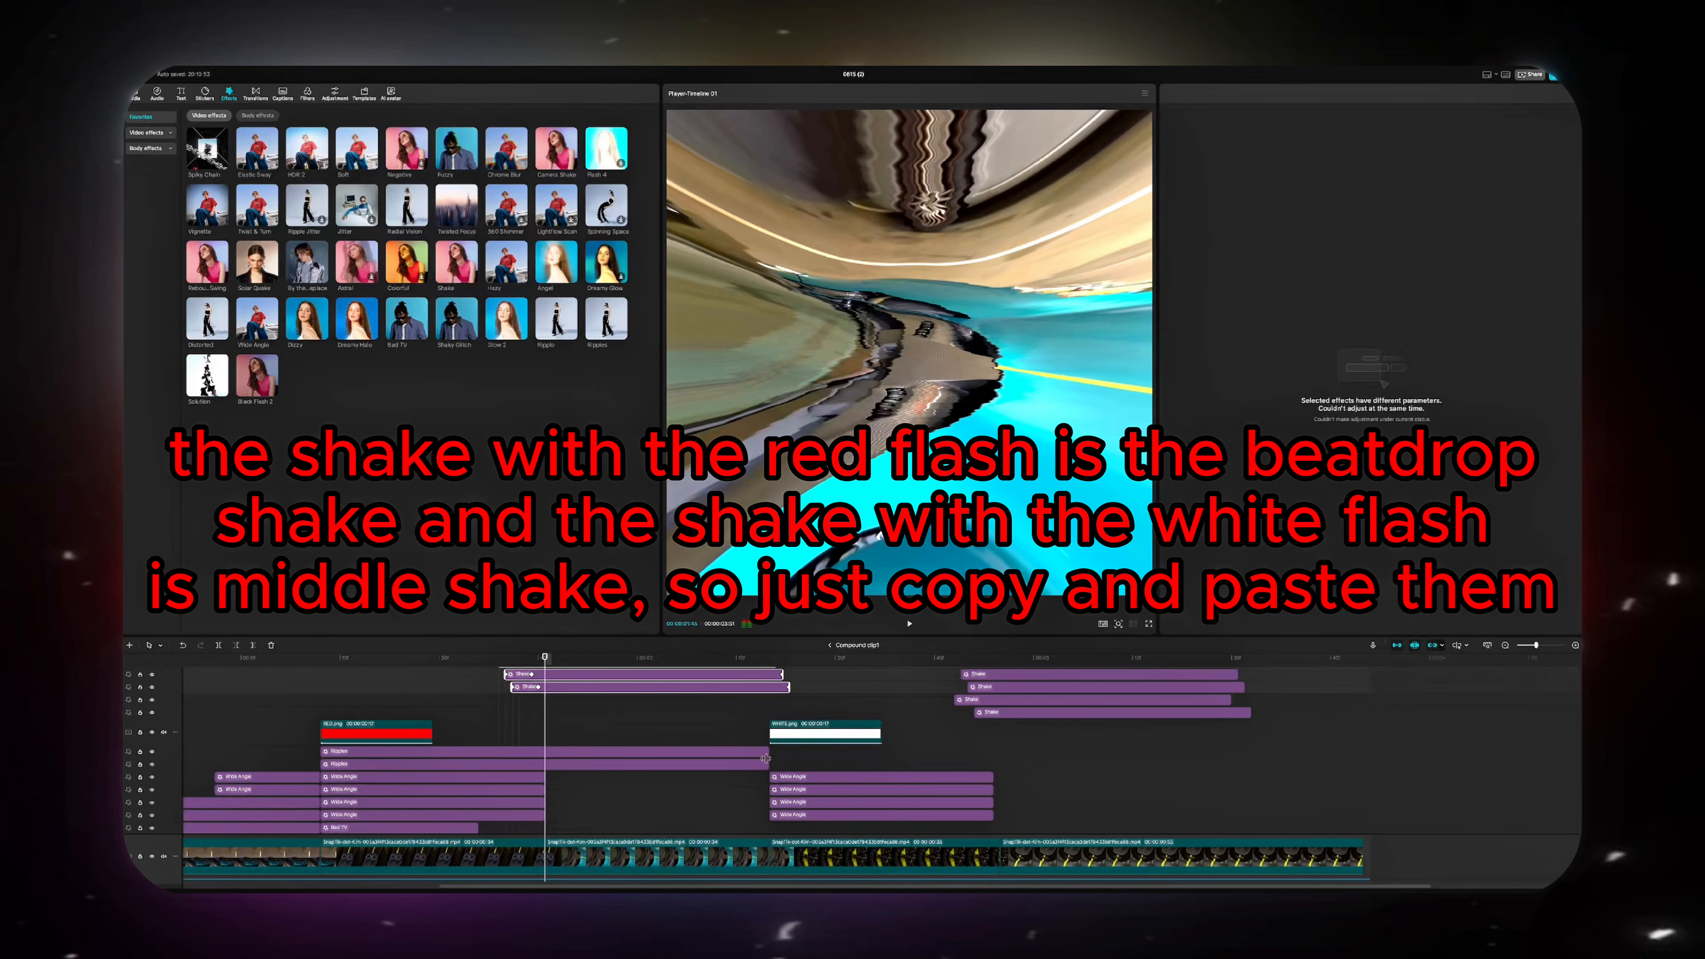
pyautogui.scroll(-1, 768, 758)
pyautogui.click(841, 690)
pyautogui.scroll(-4, 840, 752)
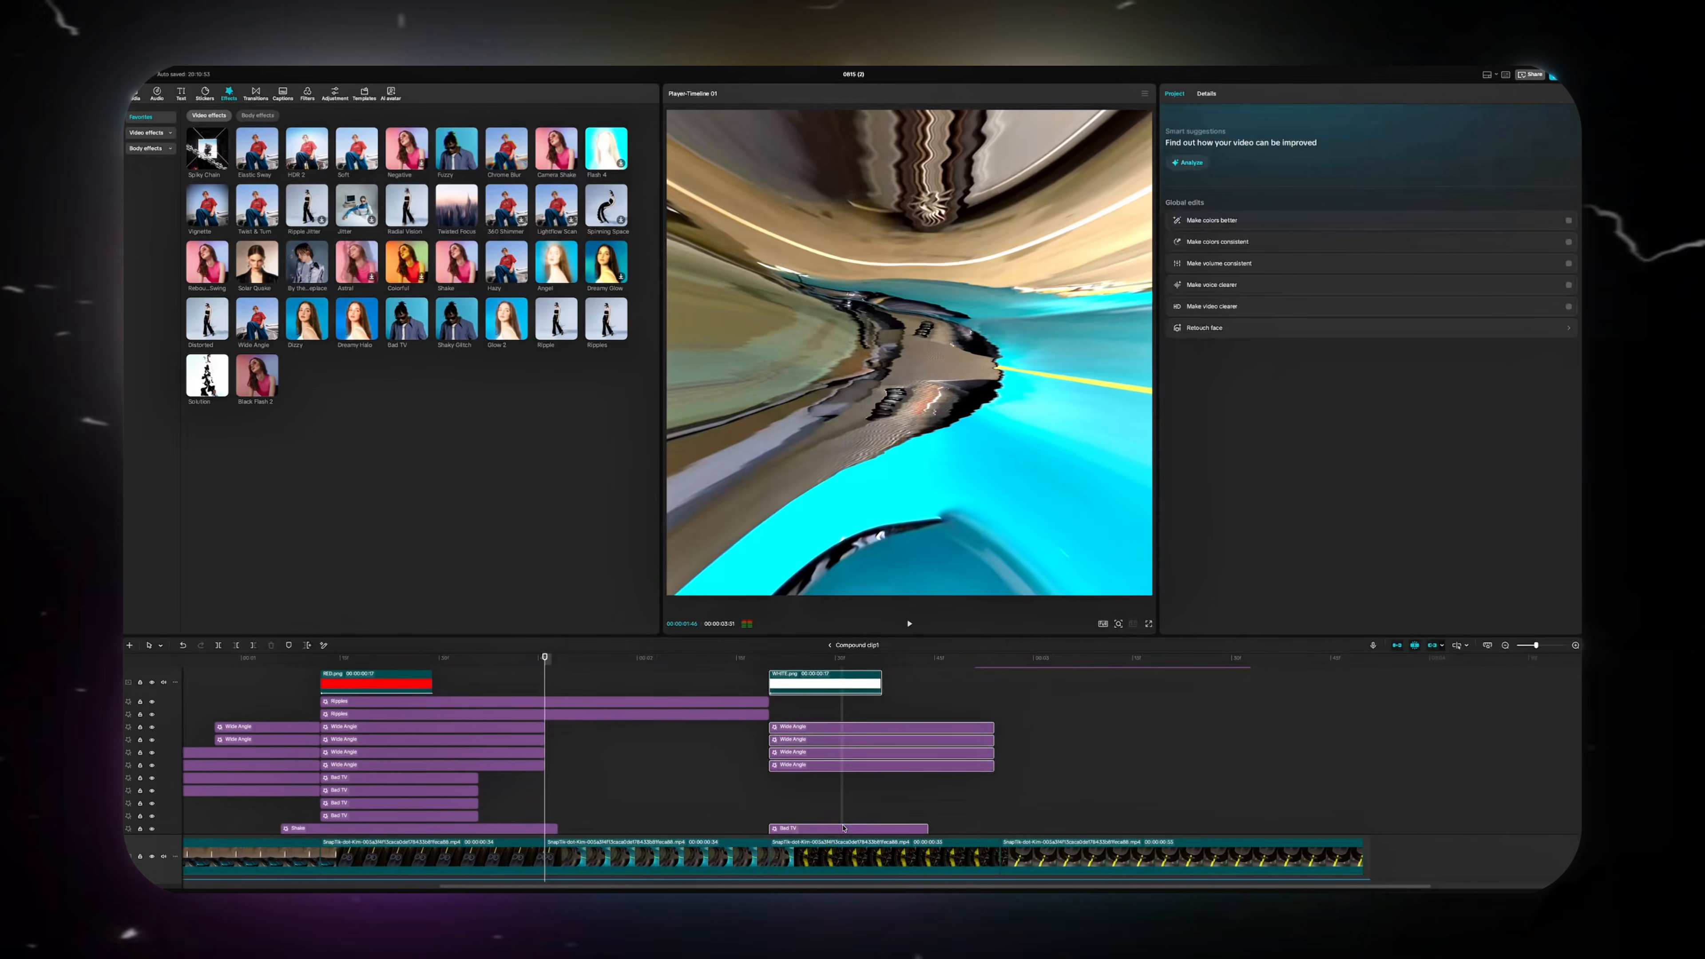
pyautogui.moveTo(833, 788); pyautogui.dragTo(833, 791)
pyautogui.click(731, 722)
pyautogui.click(813, 729)
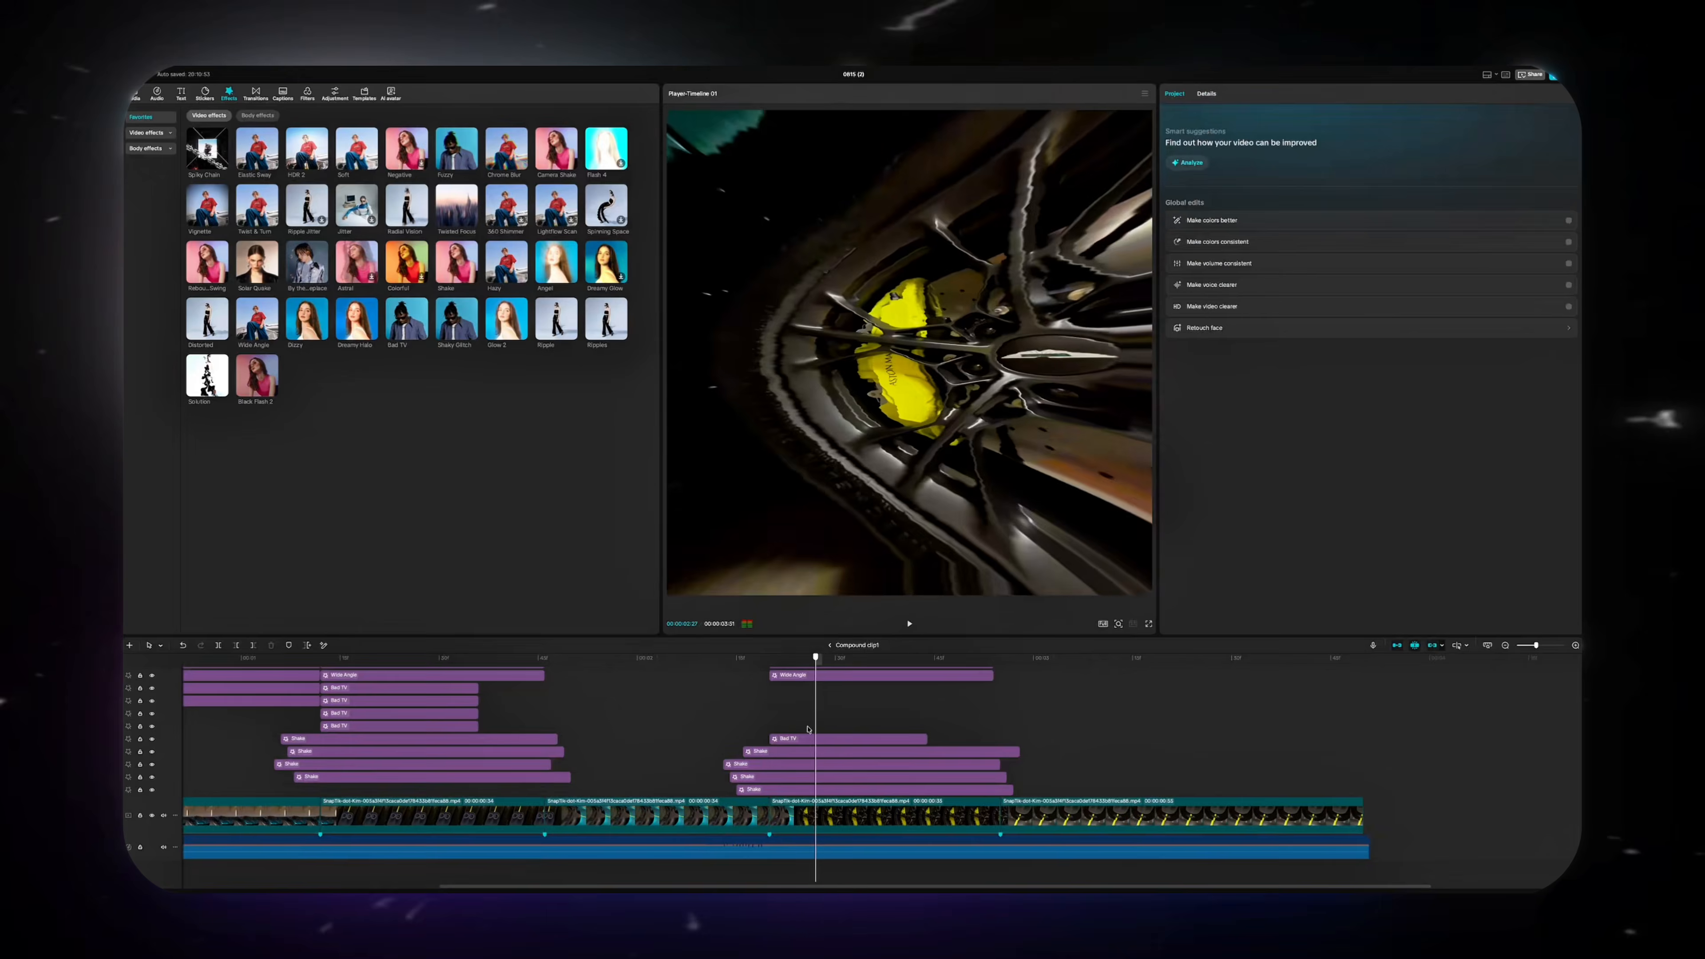
# Play the compound clip from the beginning to review the finished shakes and flashes
pyautogui.click(763, 728)
pyautogui.scroll(4, 890, 785)
pyautogui.press('Home')
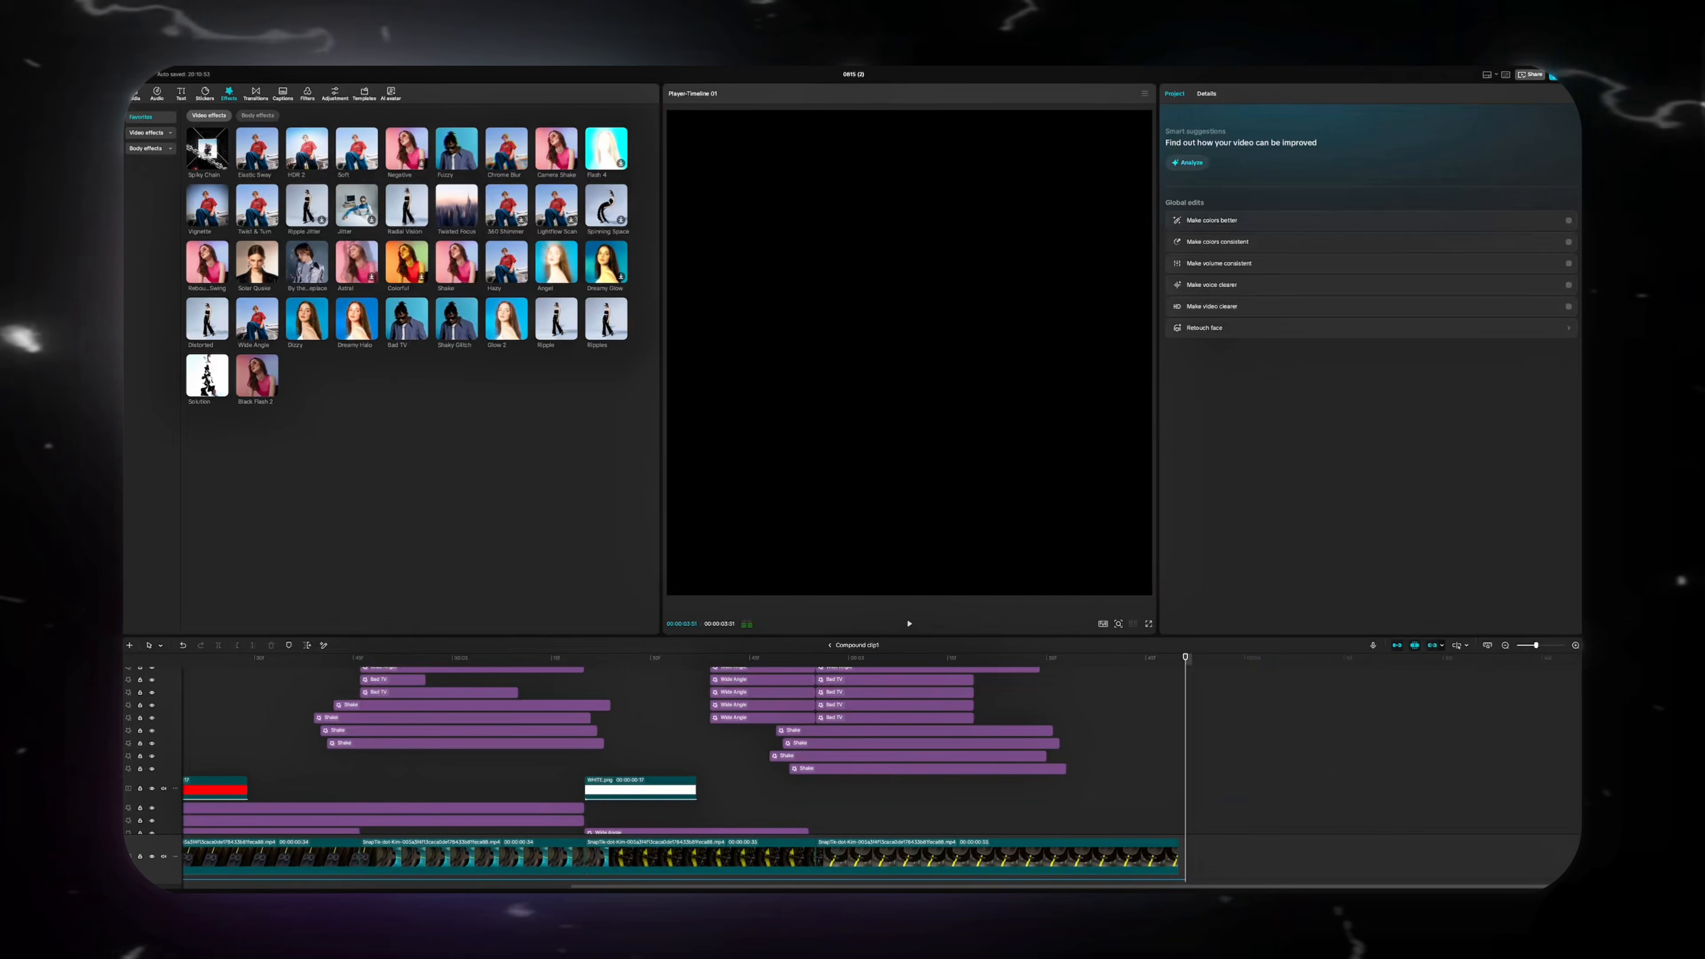
pyautogui.press('space')
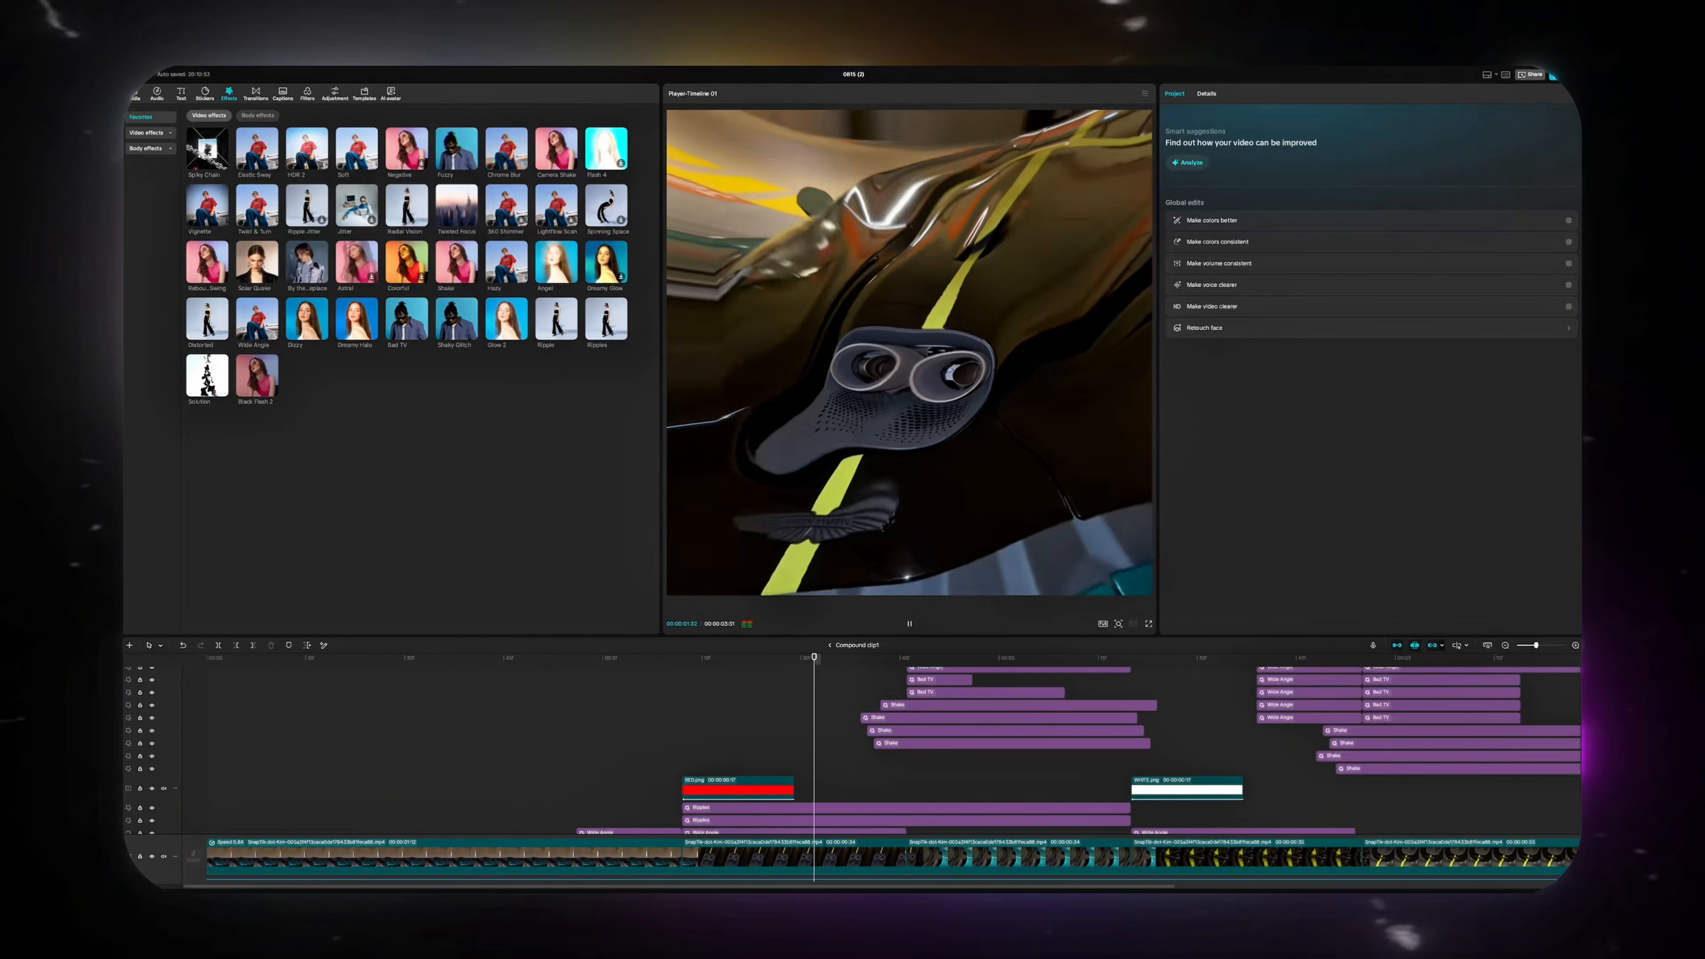